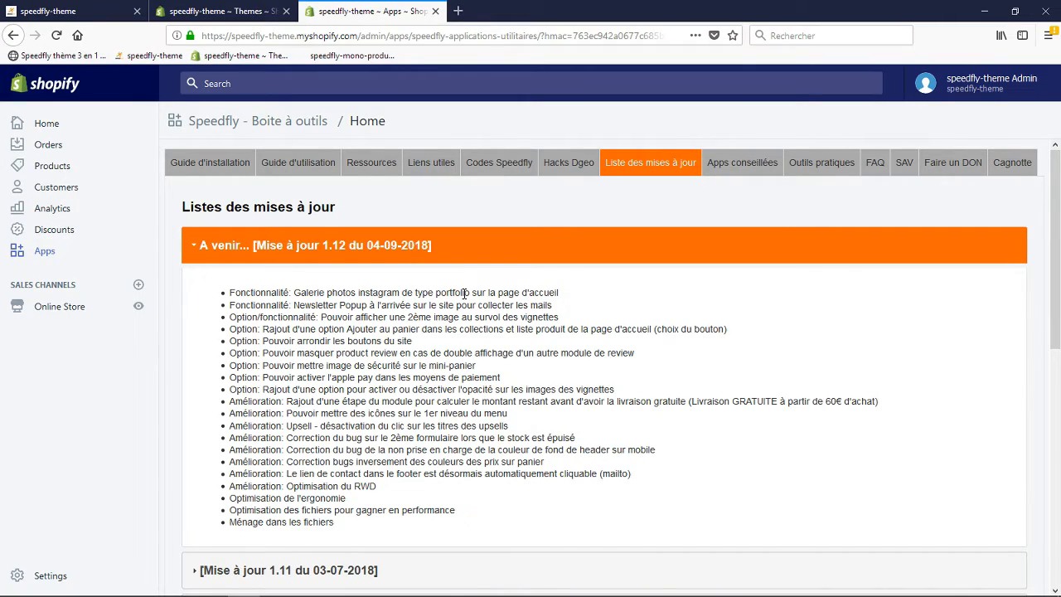
Open the current theme, Copy Of Speedfly-1-12, for customization and add an Instagram section to its home page.
click(233, 14)
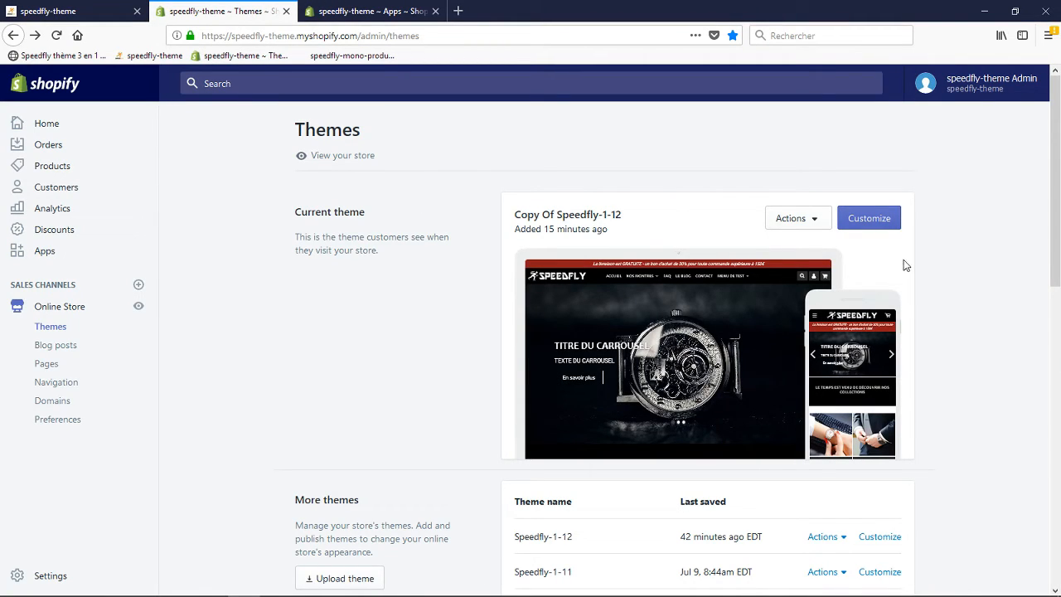
click(877, 224)
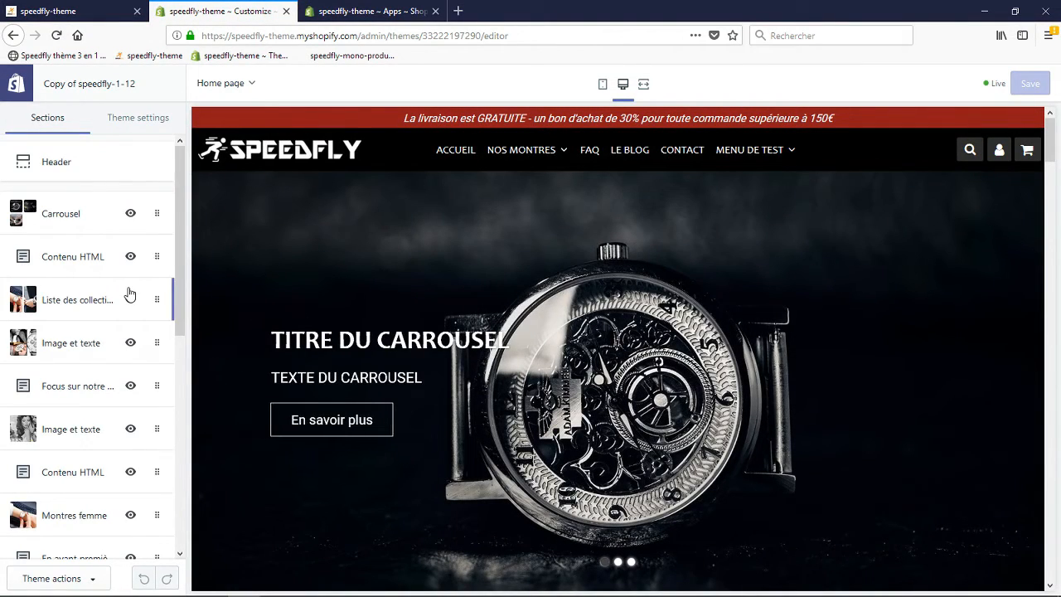
scroll(130, 296, down, 5)
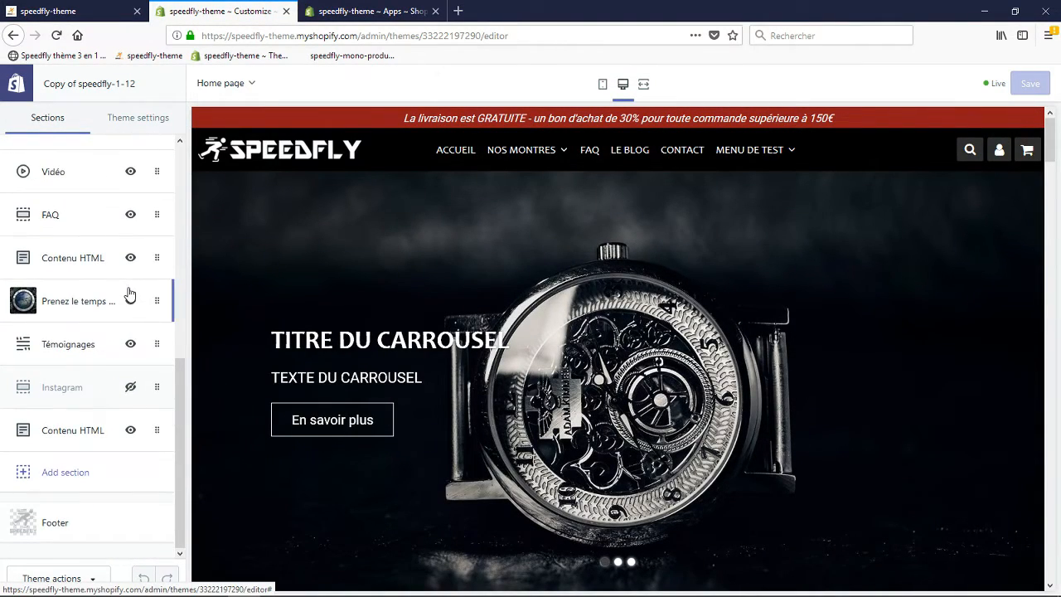
click(74, 474)
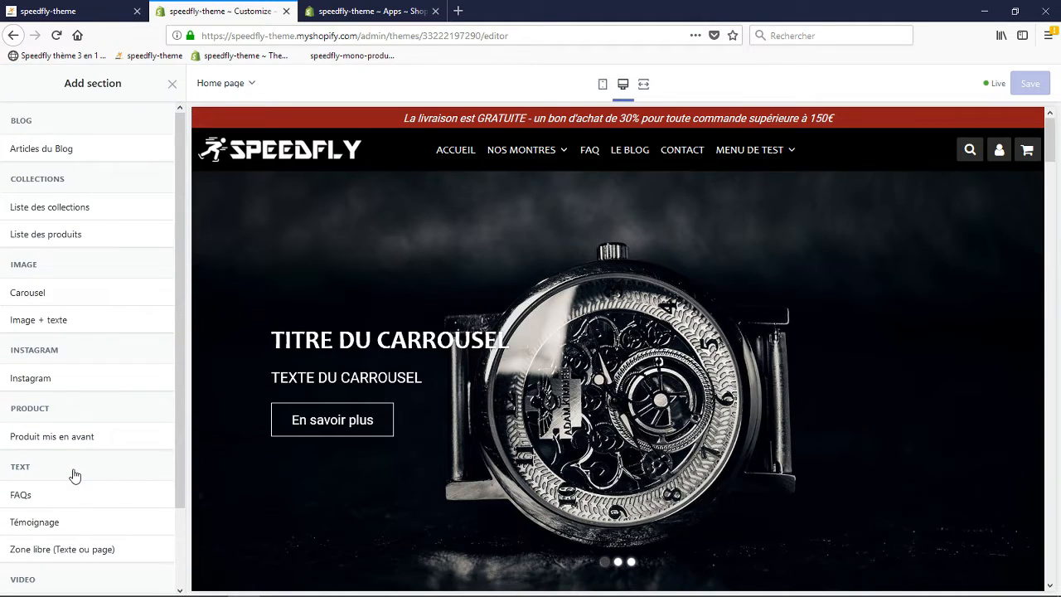
scroll(77, 248, down, 2)
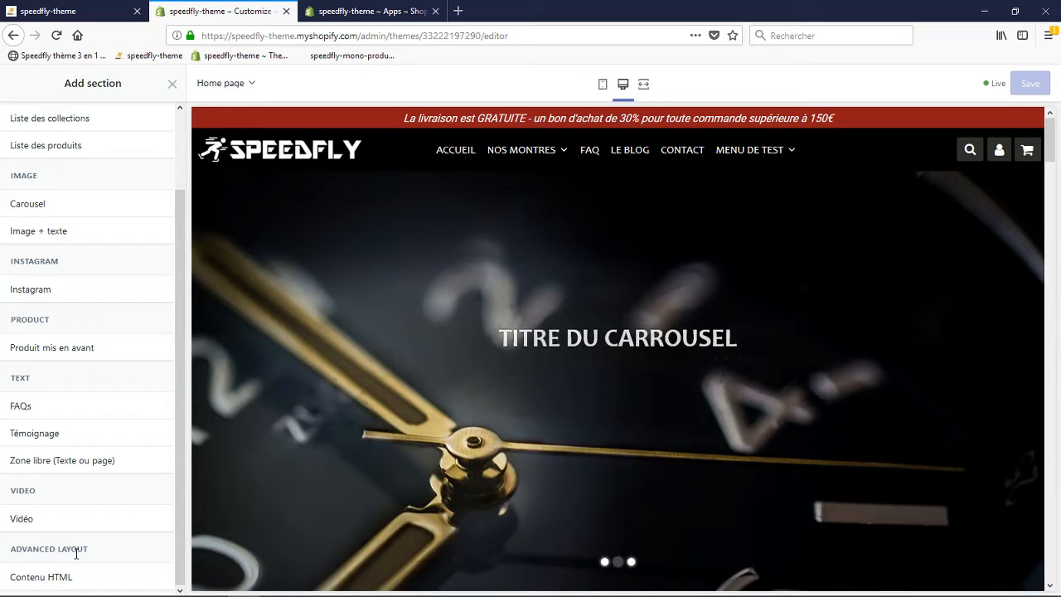
scroll(78, 479, up, 2)
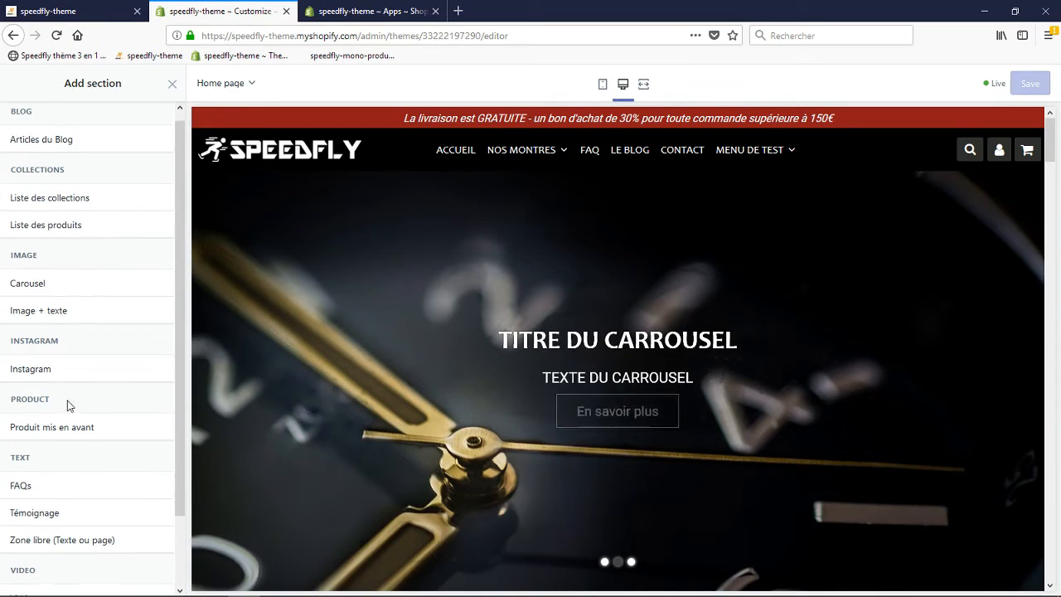
click(31, 372)
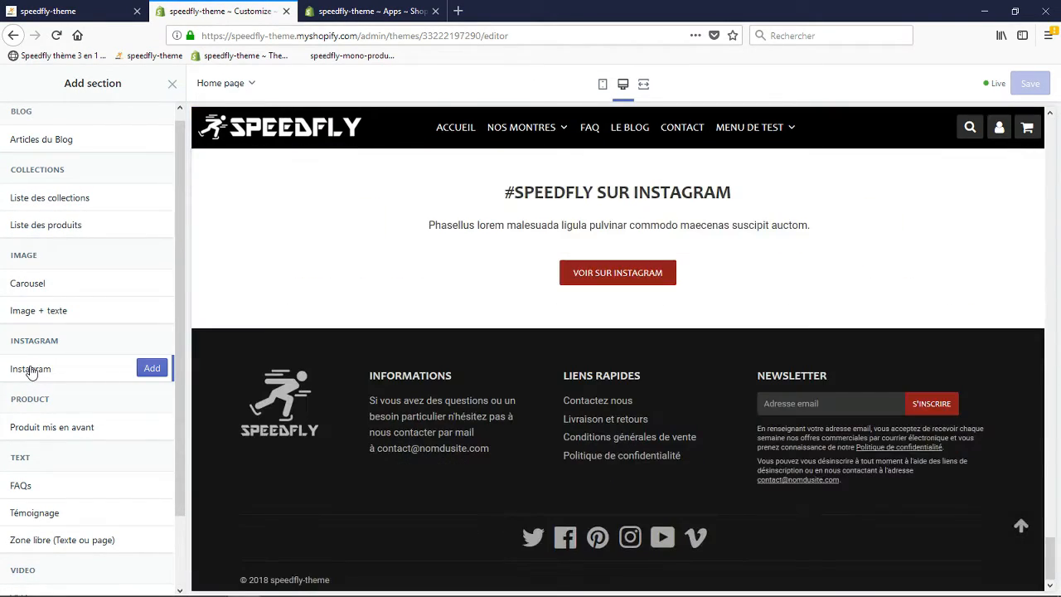
click(153, 370)
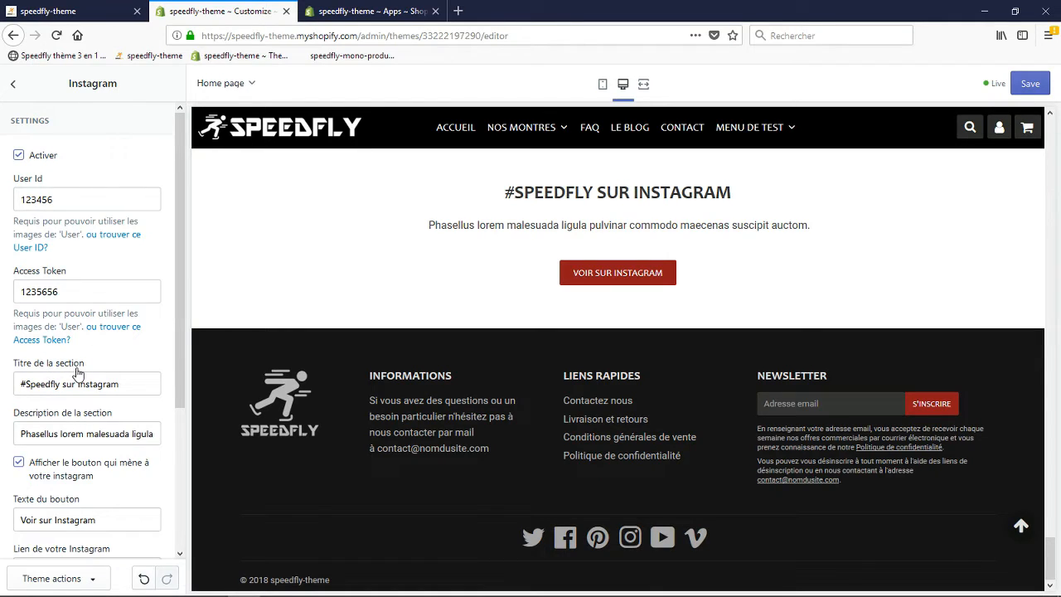
Look up the Instagram user ID for monpetitpanda_ with the finder linked from the section's User Id setting.
scroll(91, 438, down, 2)
scroll(79, 406, down, 2)
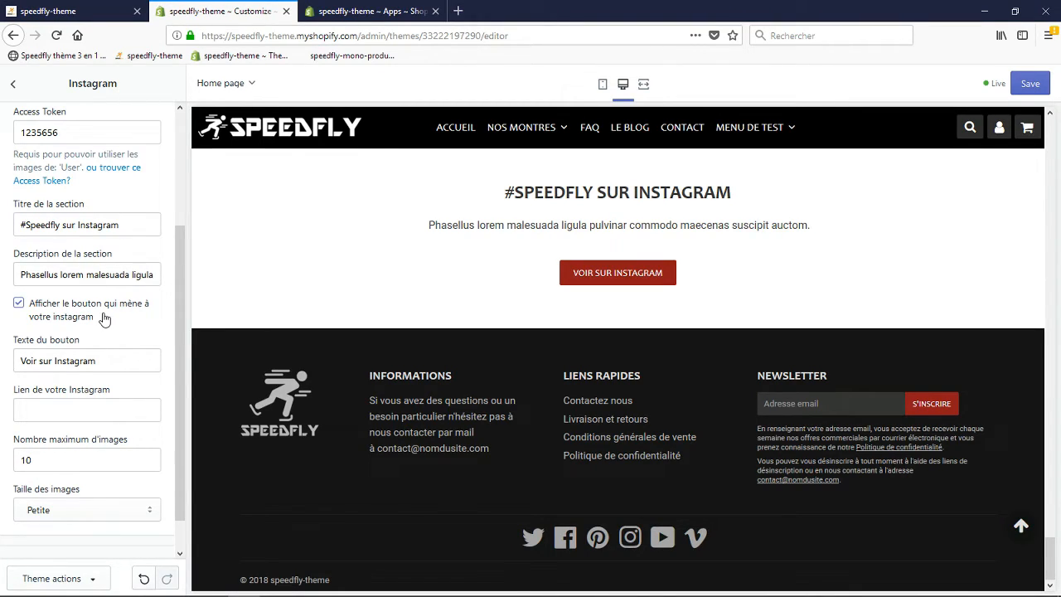
scroll(105, 319, down, 1)
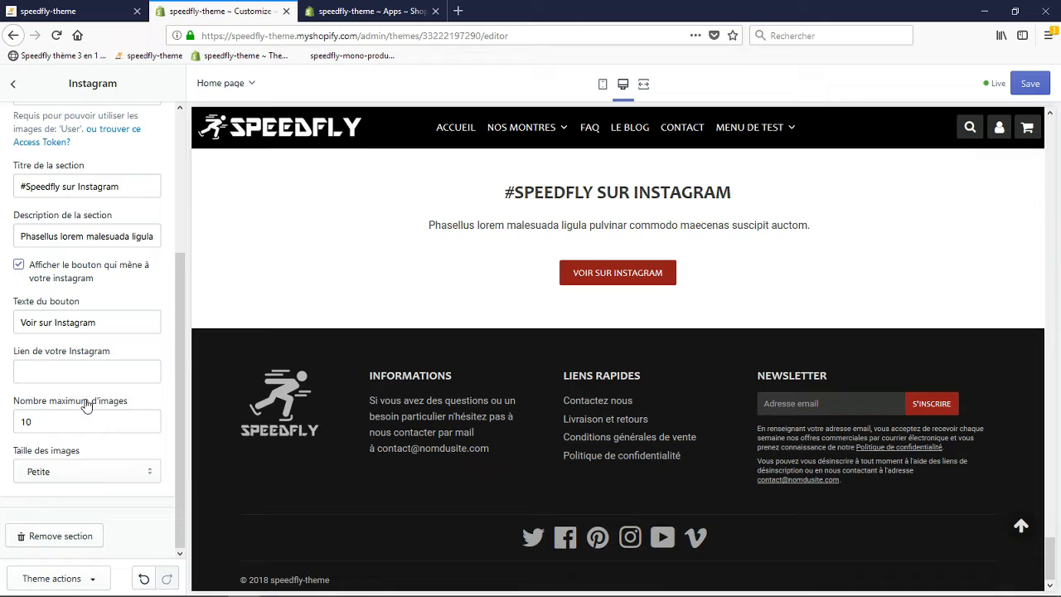
scroll(73, 200, up, 5)
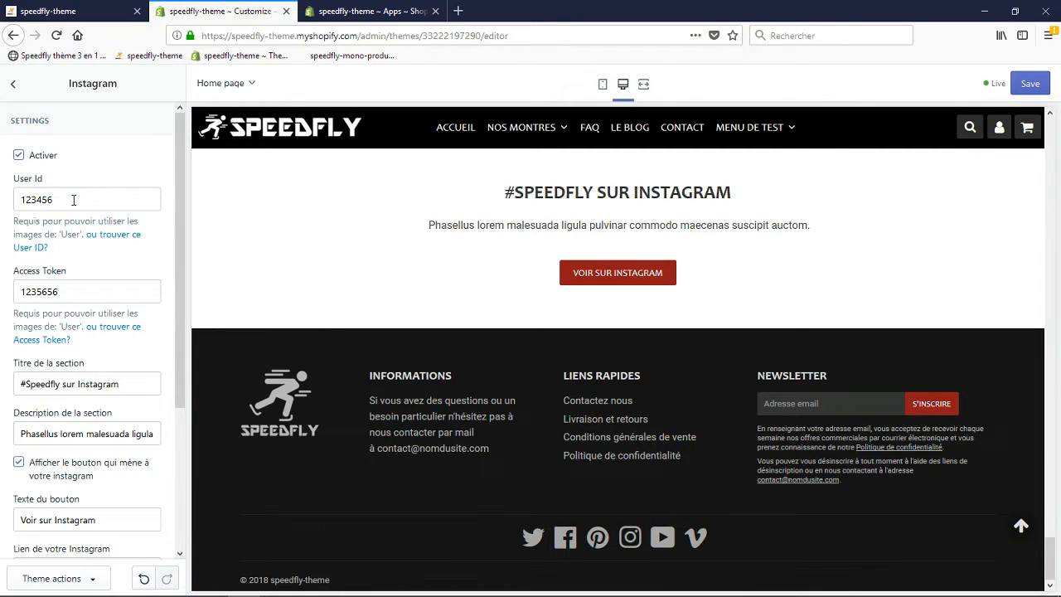
click(112, 239)
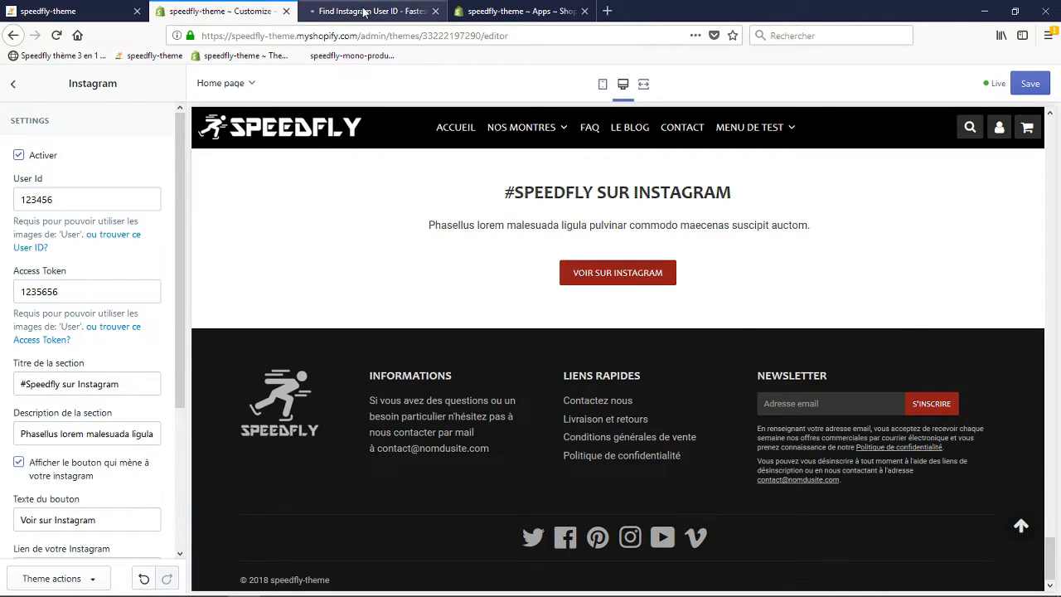
click(362, 11)
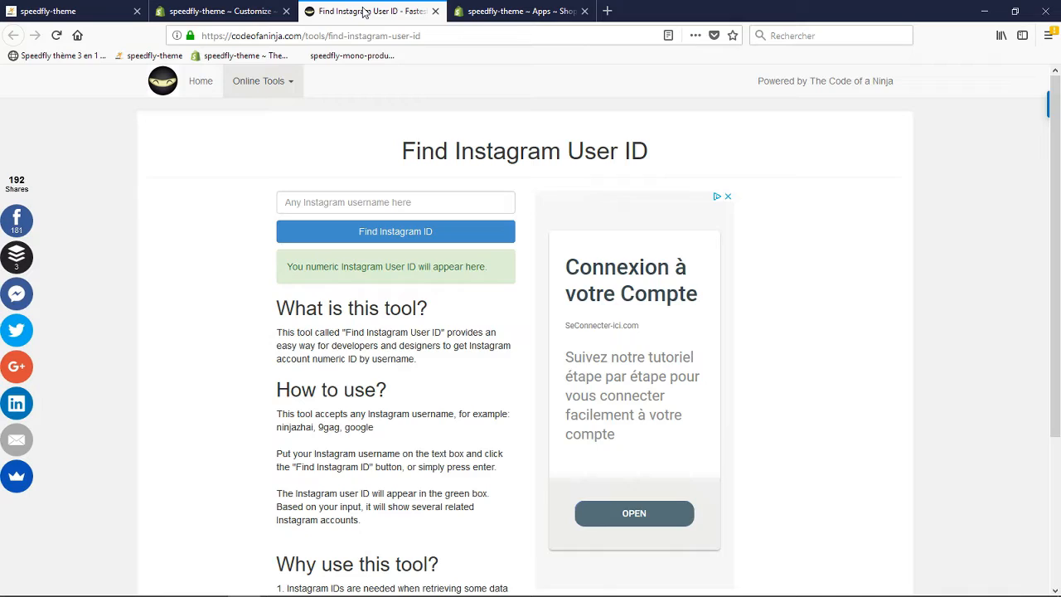
click(359, 201)
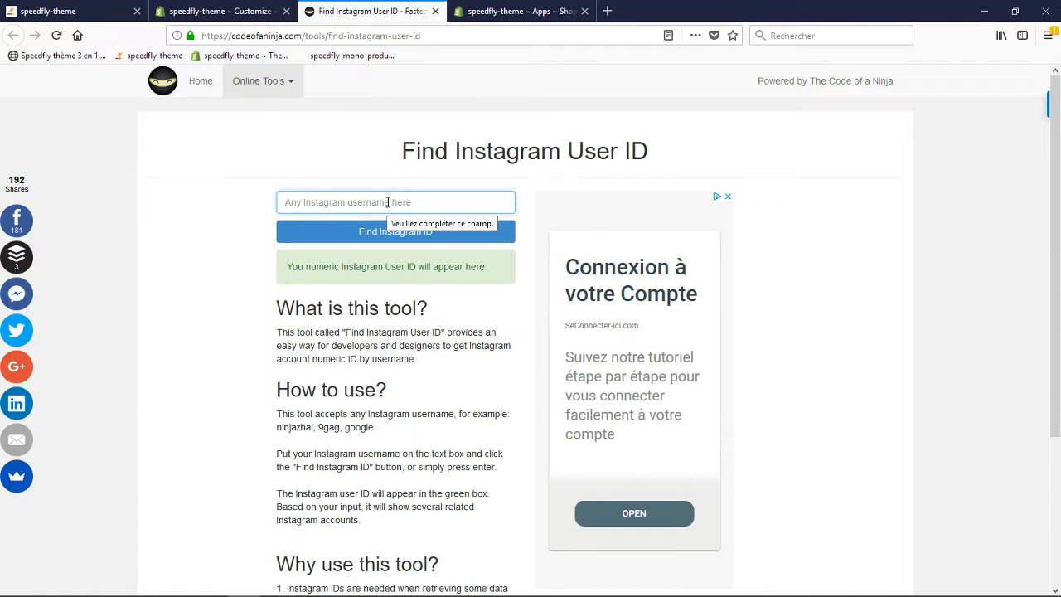
click(252, 177)
click(312, 199)
text(monpetitpanda_)
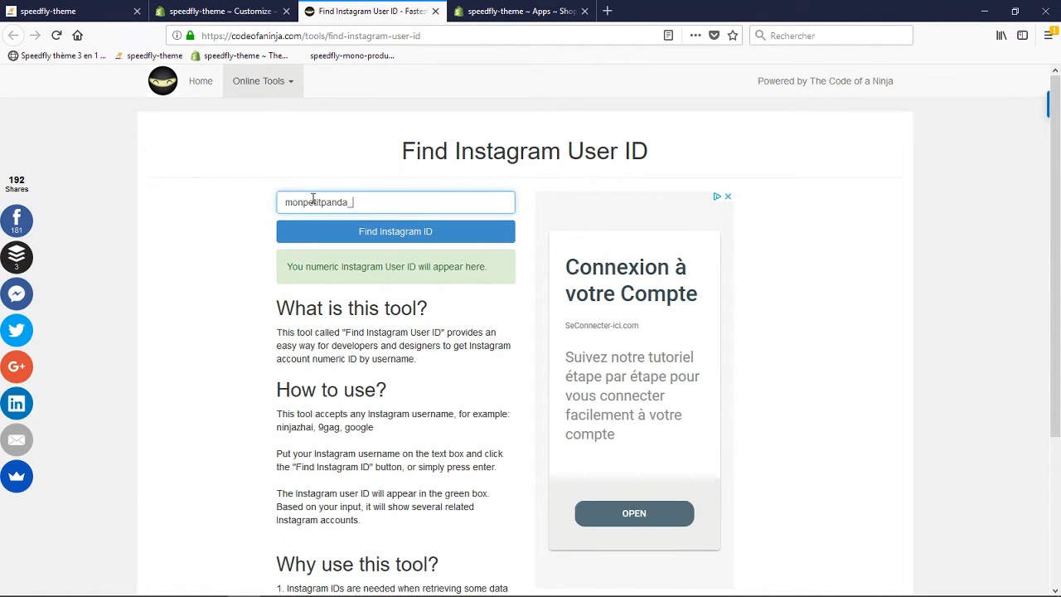
click(389, 237)
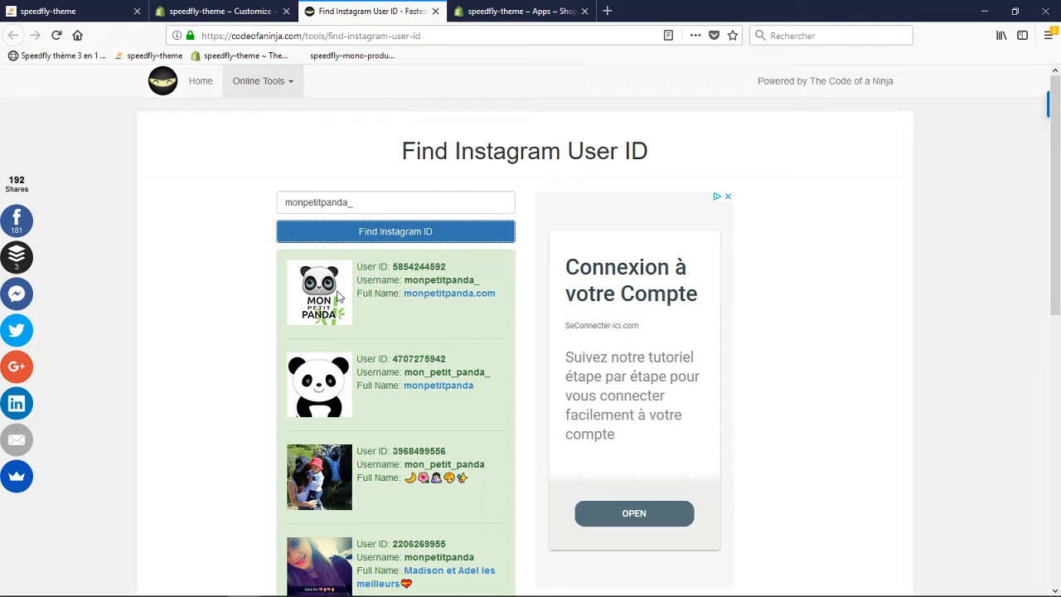
double_click(419, 266)
key(ctrl+c)
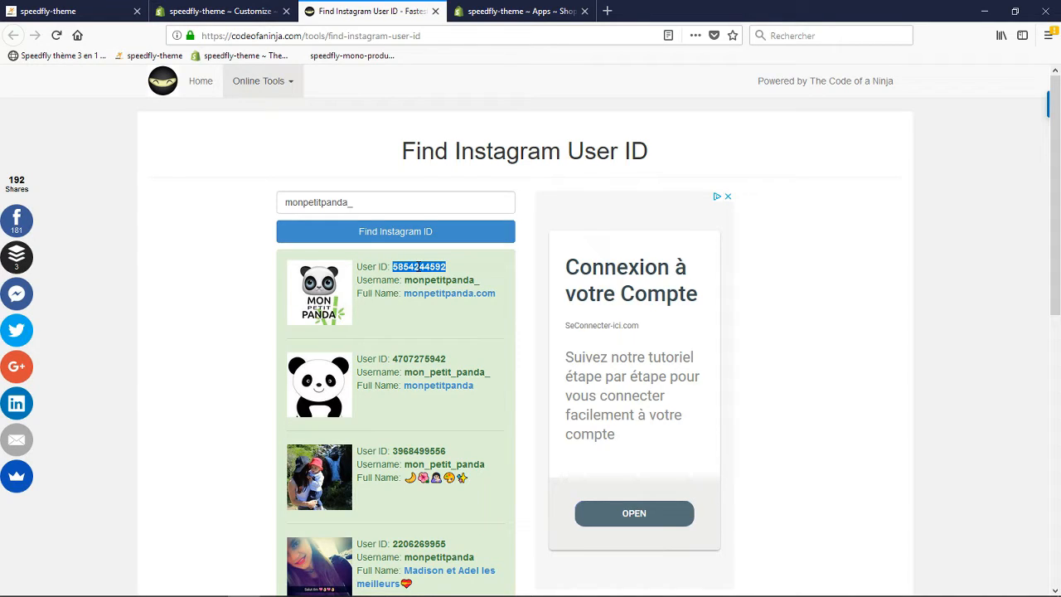
click(217, 10)
click(56, 200)
key(ctrl+a)
key(ctrl+v)
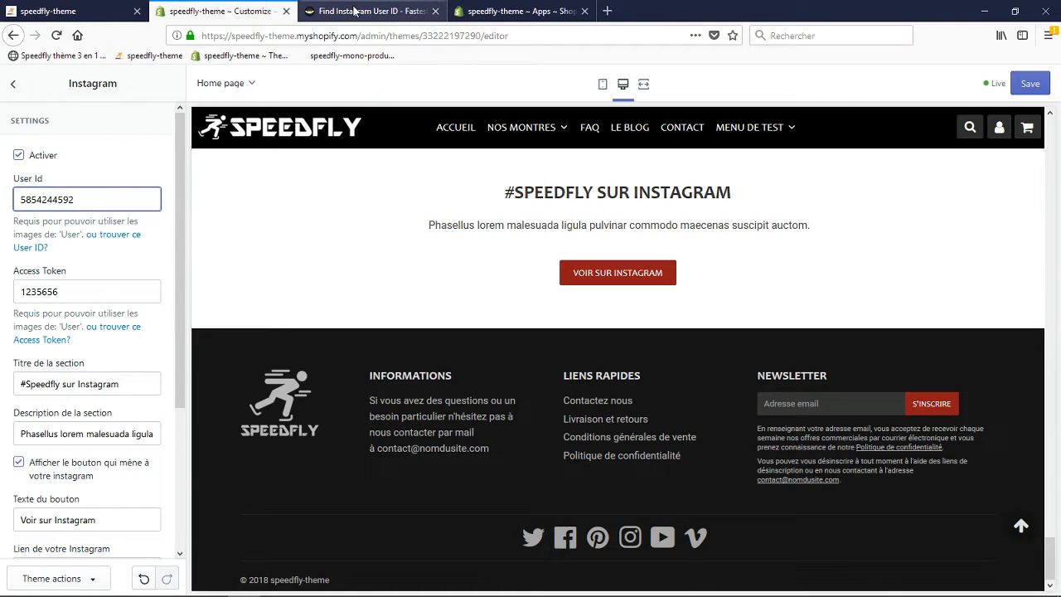
Open the token generator linked from the section's Access Token setting and start generating an Instagram access token.
scroll(53, 205, down, 2)
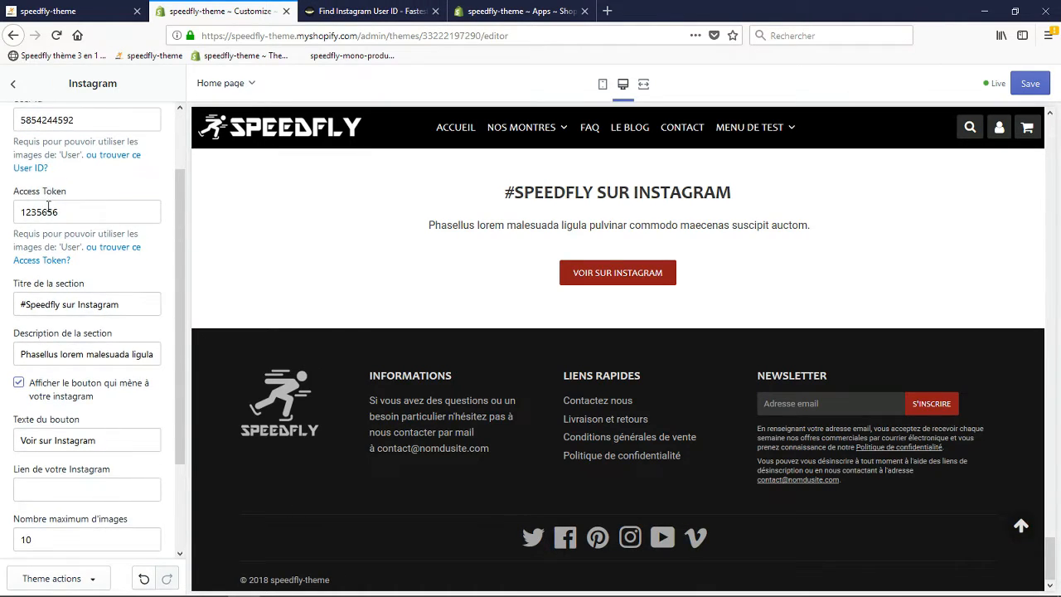
middle_click(130, 253)
click(398, 9)
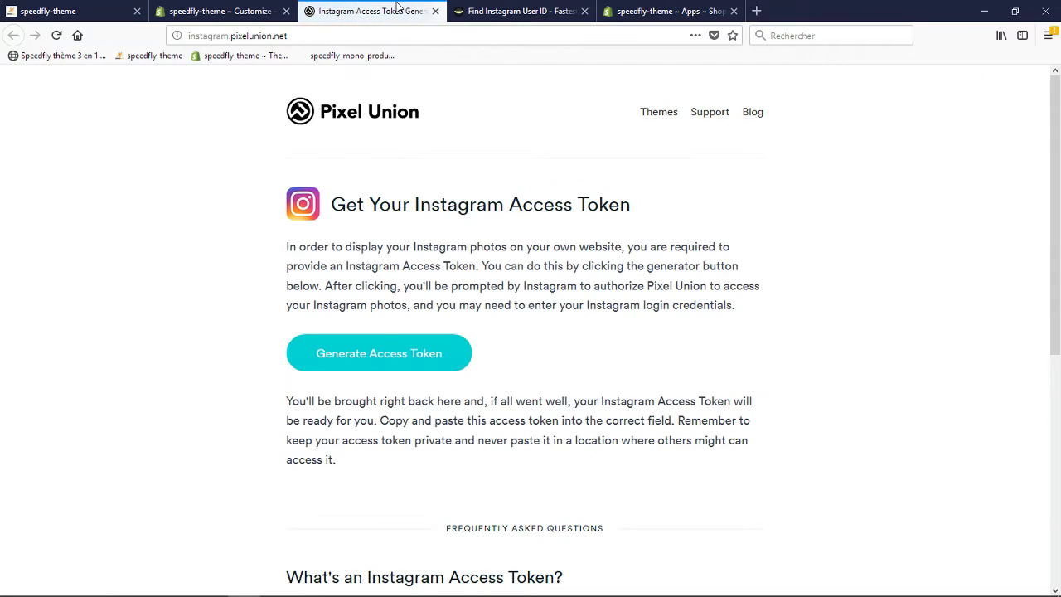
click(402, 363)
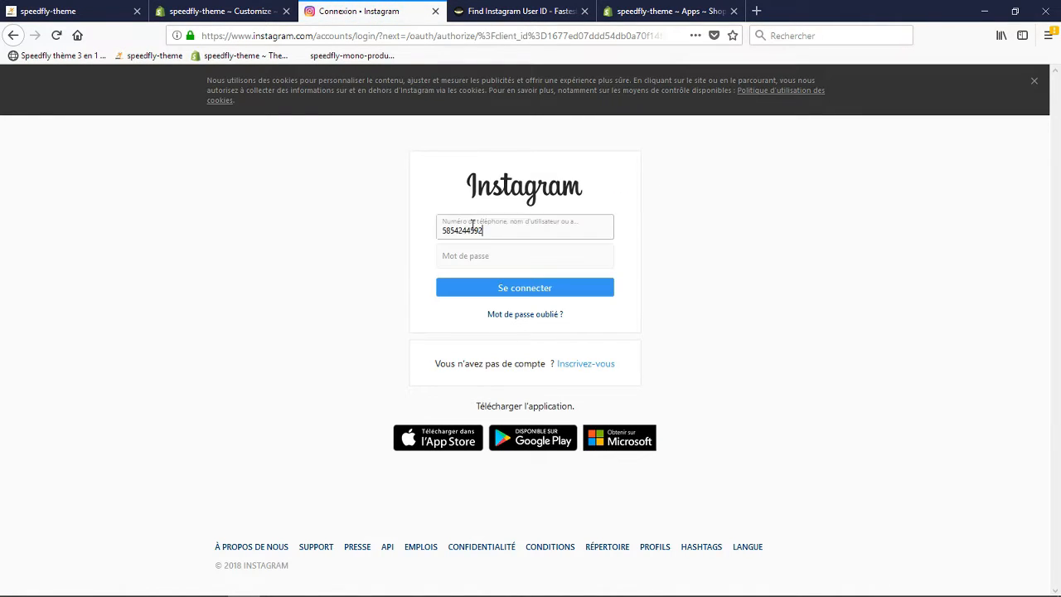
Return to the Instagram user ID finder and select the searched account username for the Instagram sign-in.
click(659, 10)
click(553, 12)
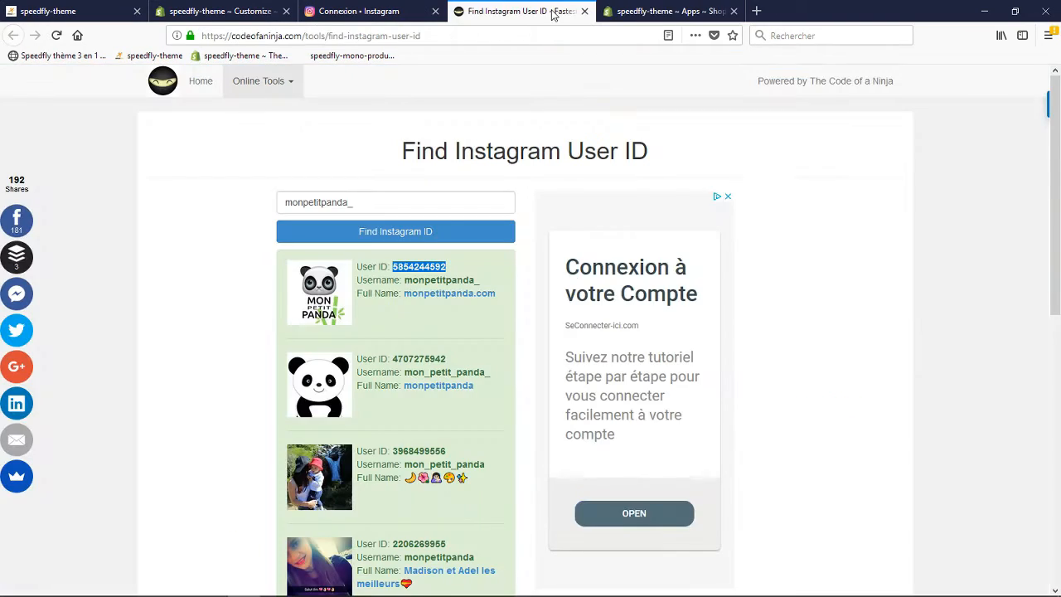
double_click(340, 202)
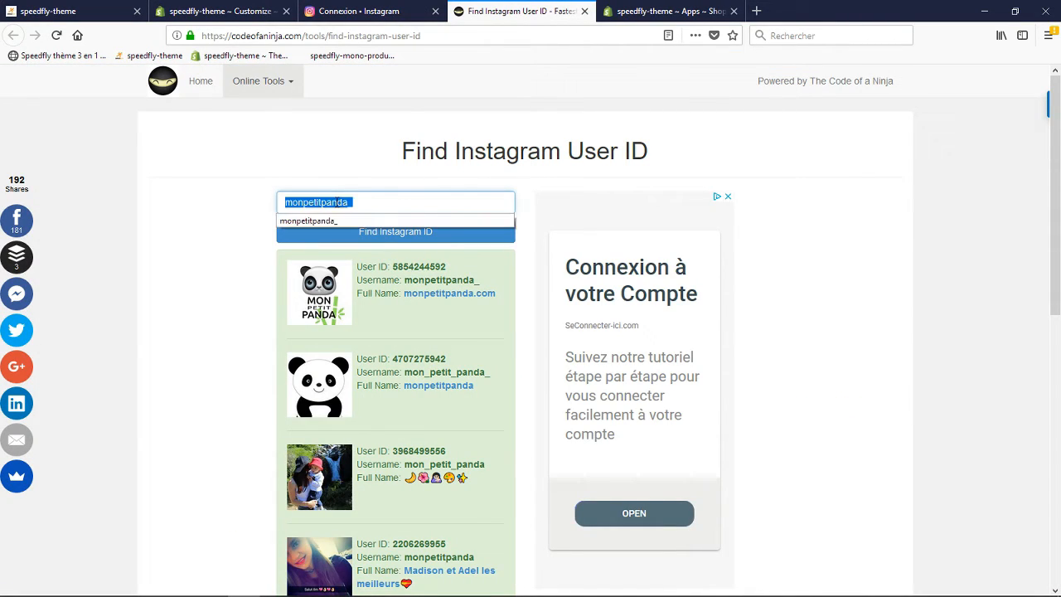
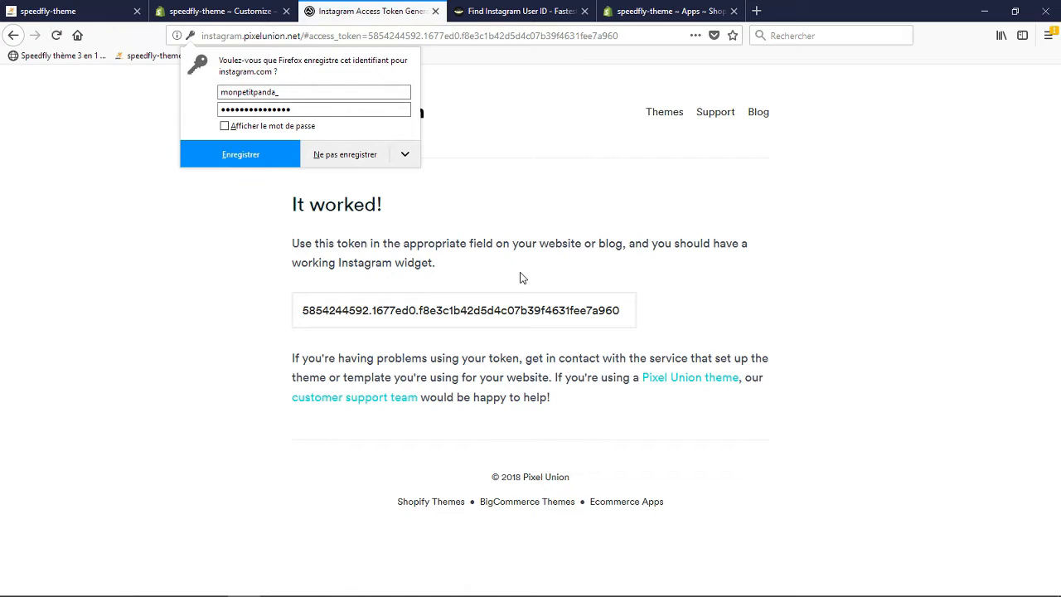
Copy the generated access token, paste it into the Instagram section's Access Token setting, and save the theme.
click(404, 311)
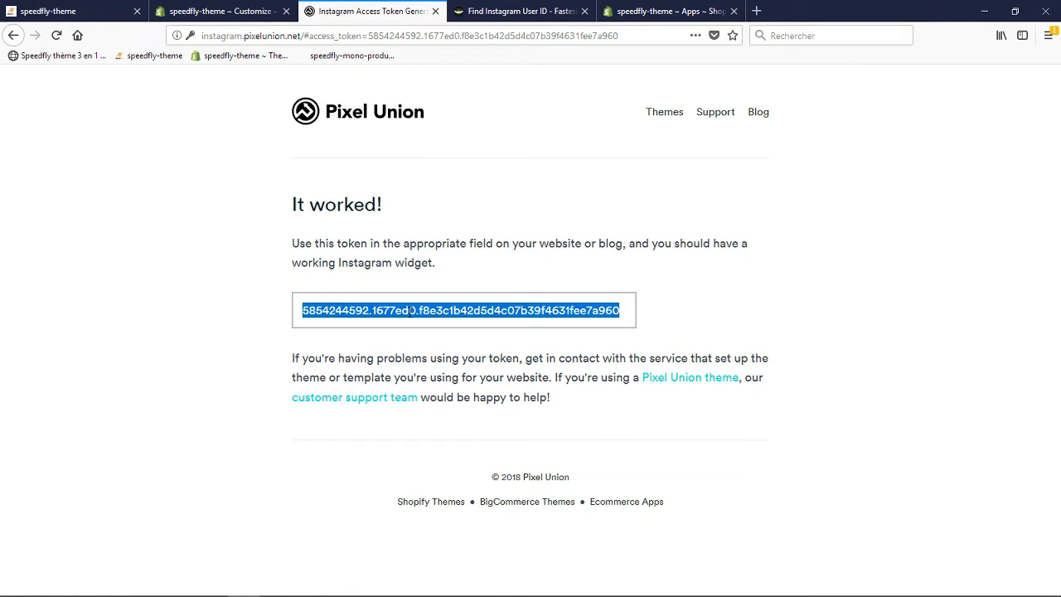
click(219, 11)
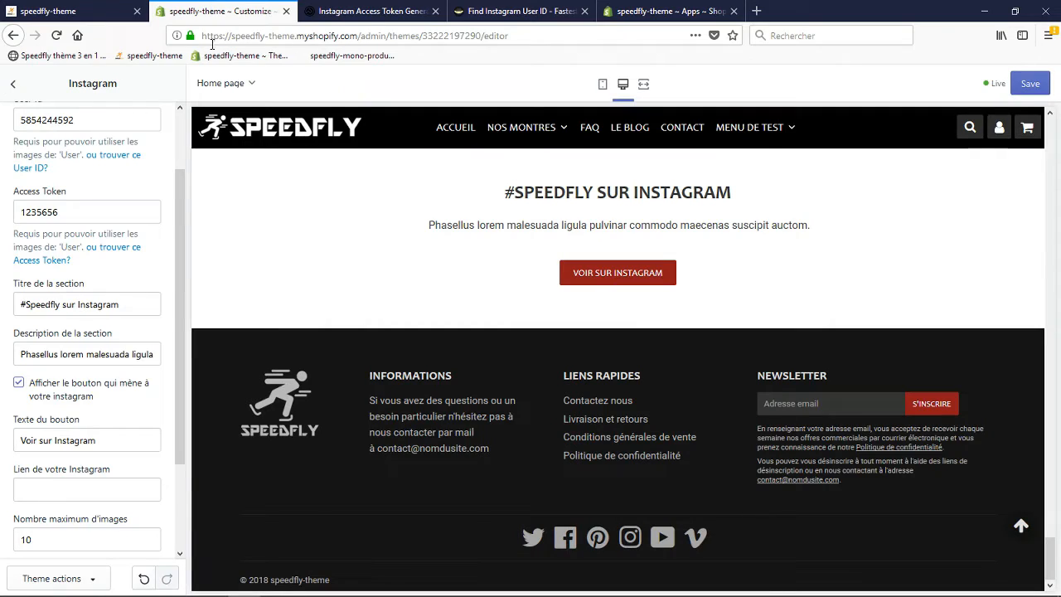
double_click(70, 212)
key(ctrl+v)
scroll(83, 331, down, 3)
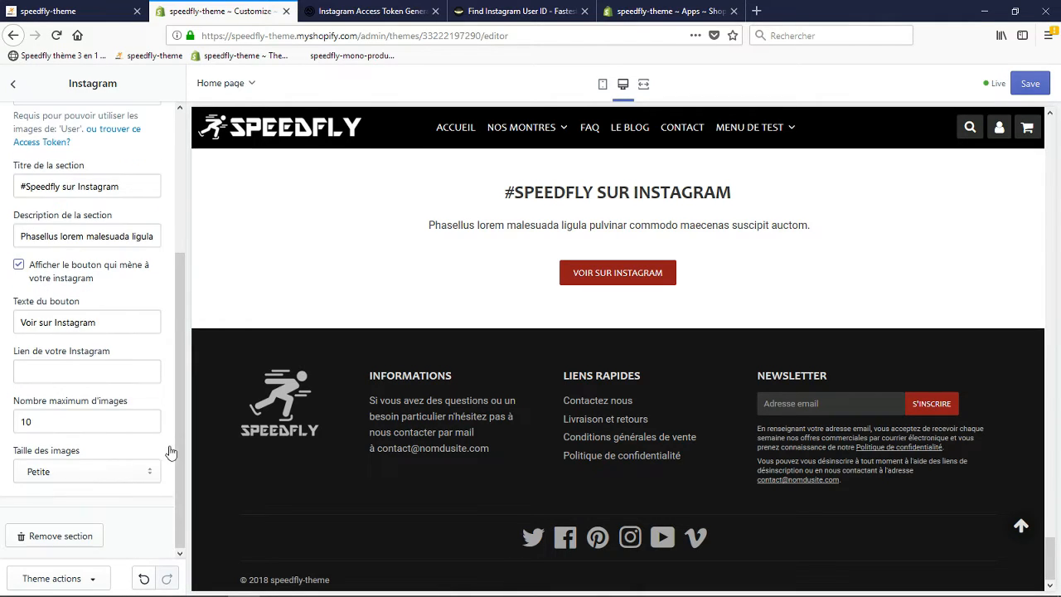
click(1031, 84)
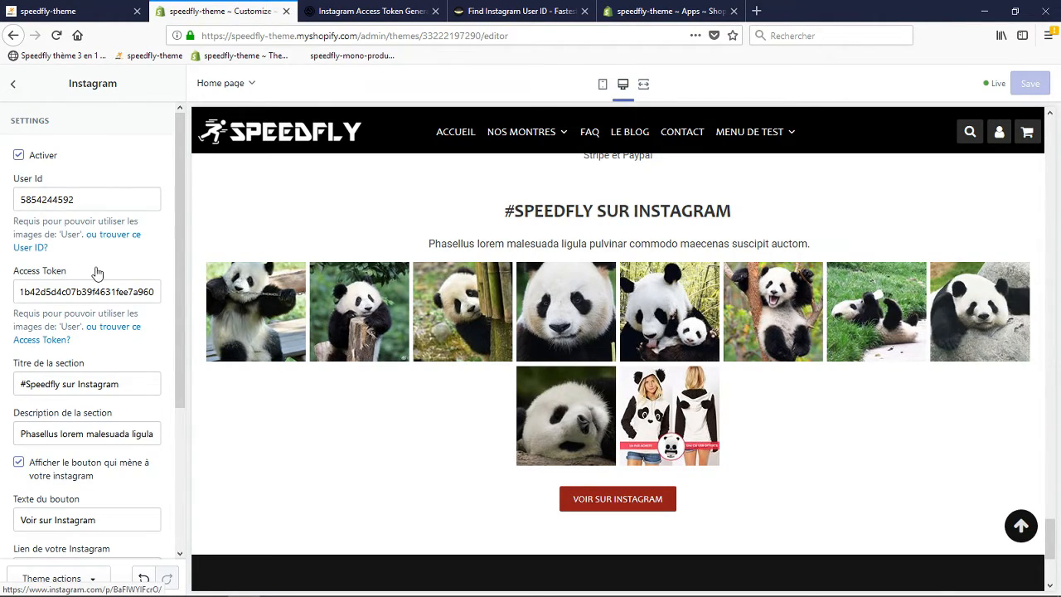
Set the Instagram section's profile link for the button to instagram.com/monpetitpanda_/.
scroll(2, 367, down, 1)
scroll(53, 309, down, 2)
click(128, 303)
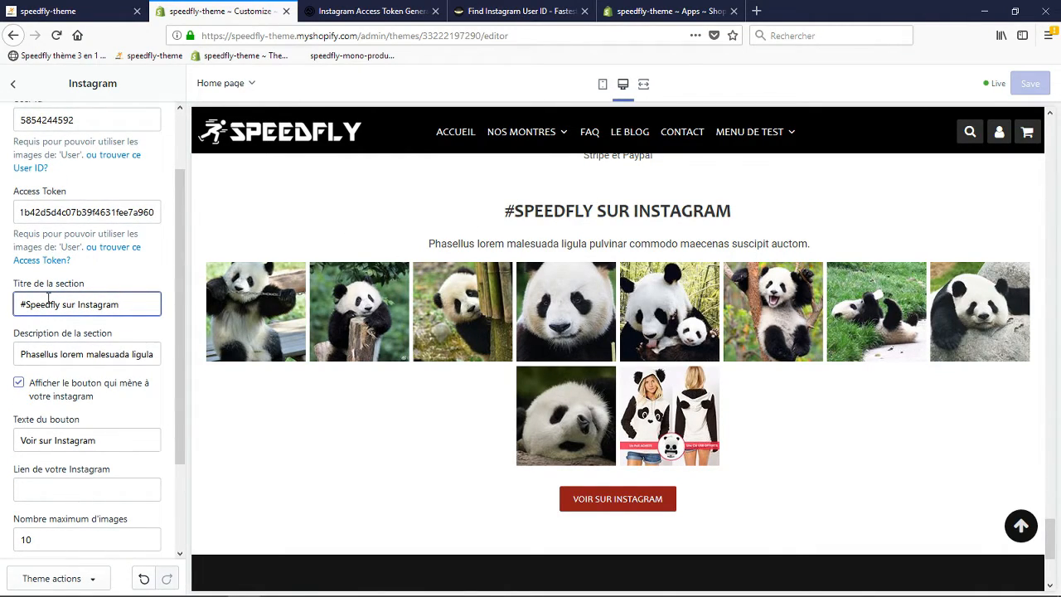
click(63, 353)
drag(427, 242, 839, 249)
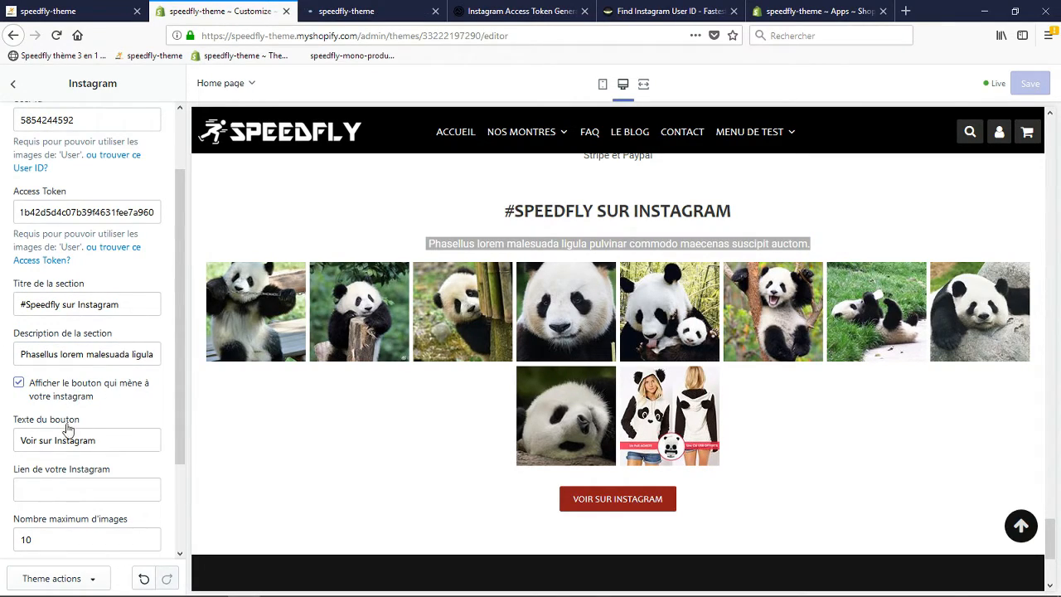
click(44, 490)
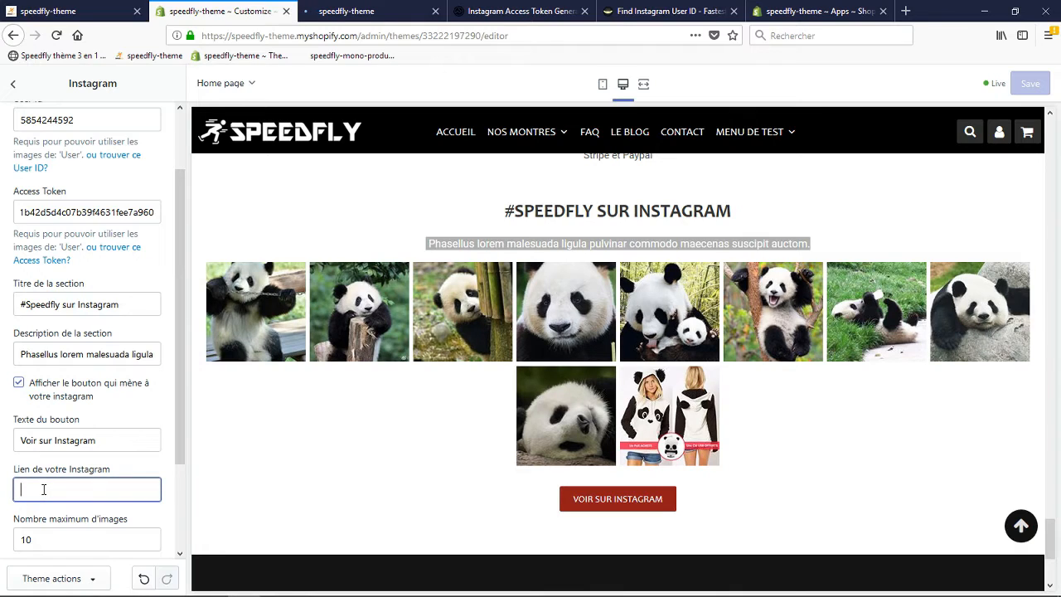
text(instagram.com/monpetitpanda_/)
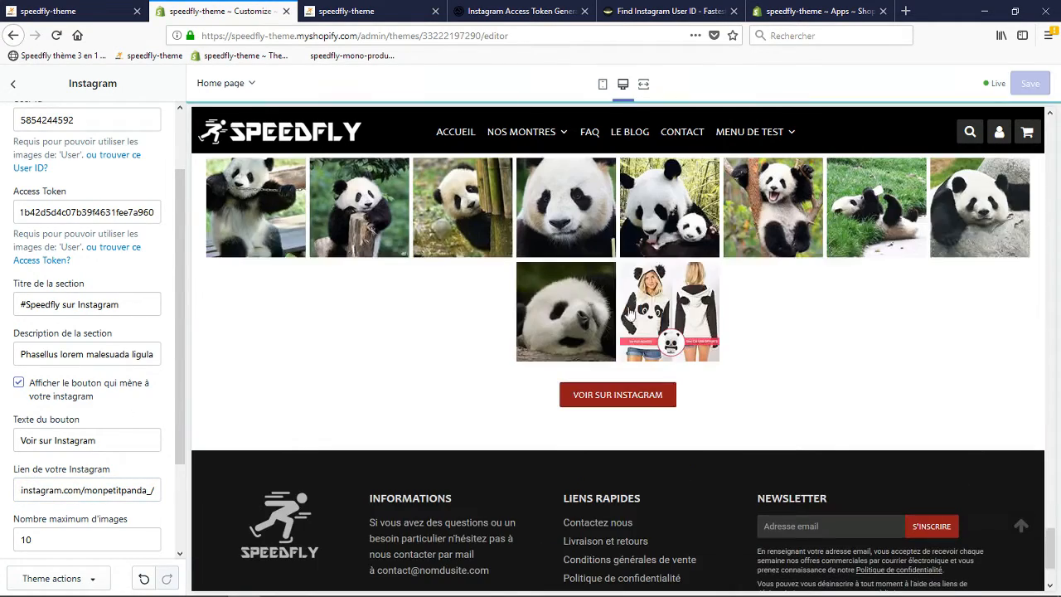
Check the Instagram gallery on the storefront home page, test its Voir sur Instagram link, and return to the storefront.
click(114, 9)
click(363, 108)
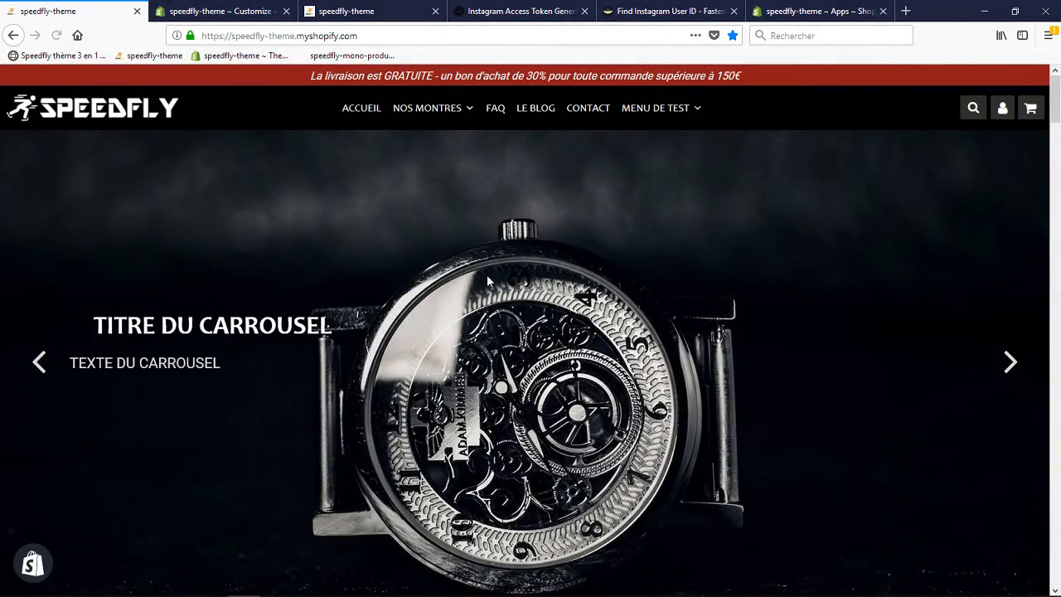
scroll(419, 275, down, 20)
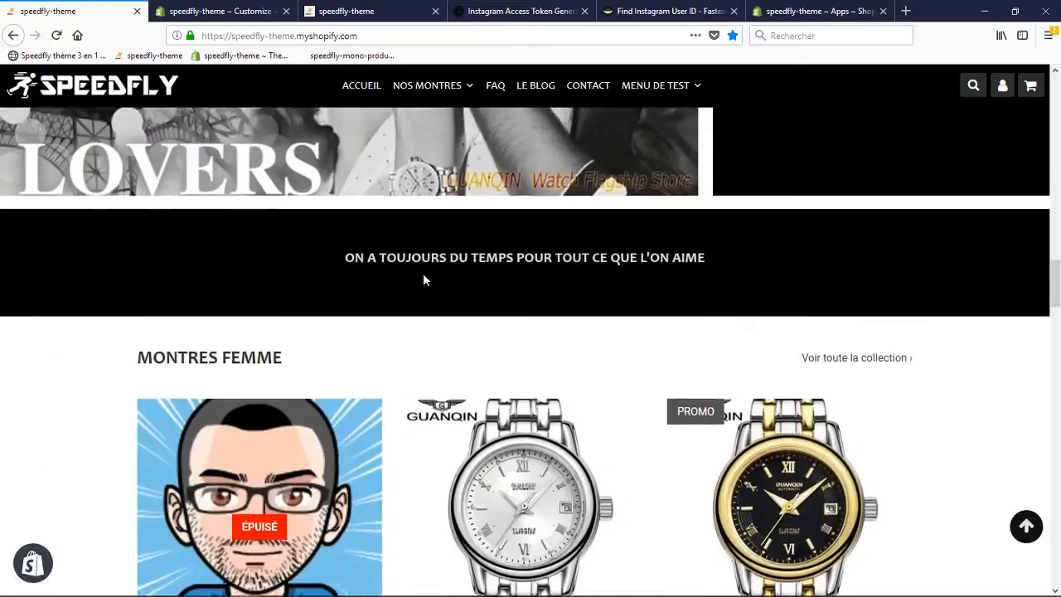
scroll(423, 279, down, 20)
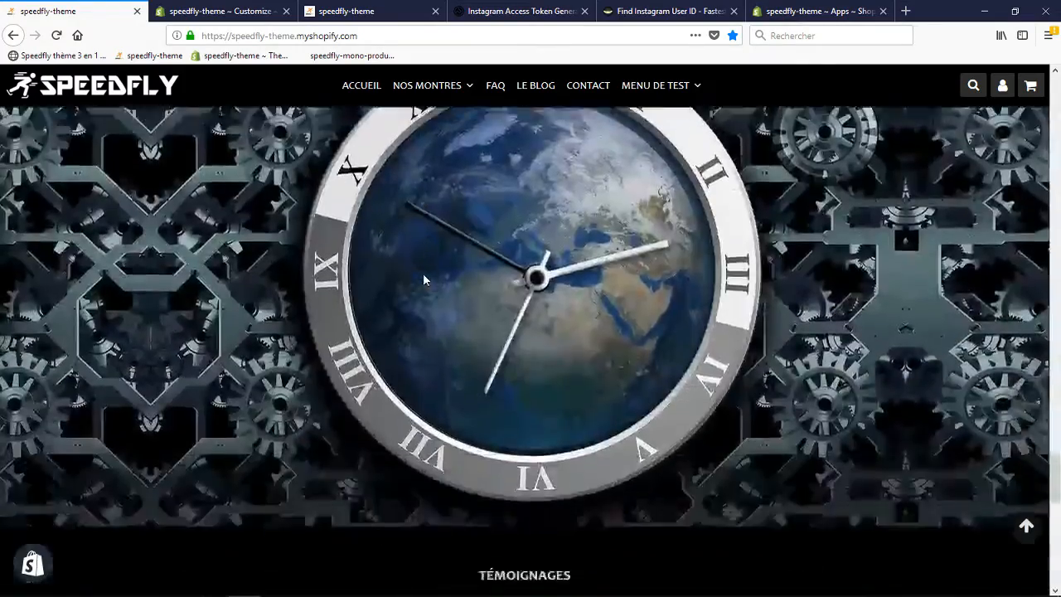
scroll(423, 279, down, 2)
scroll(422, 280, up, 2)
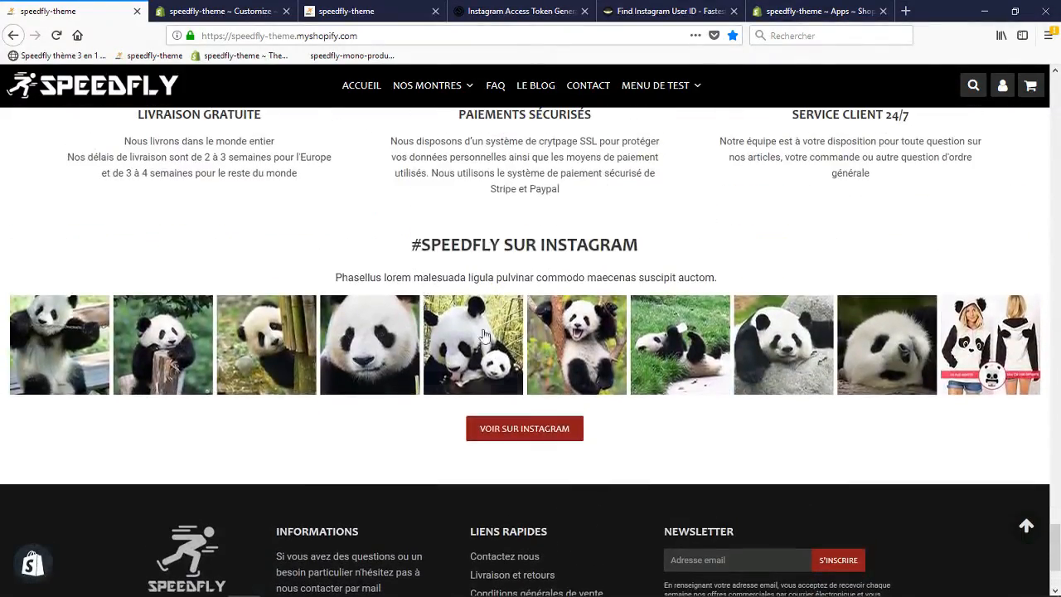
click(537, 432)
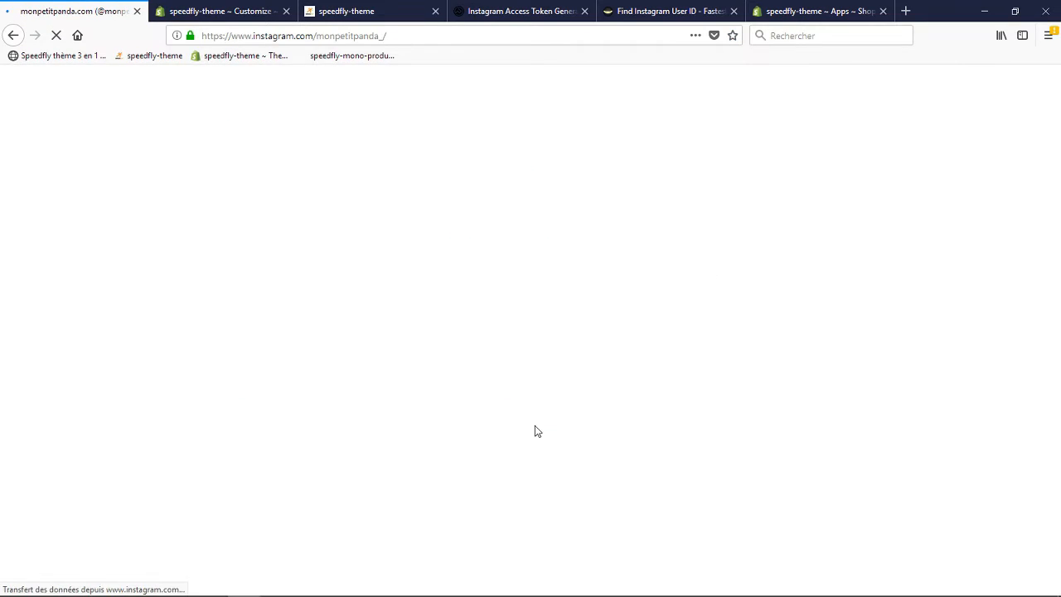
key(alt+Left)
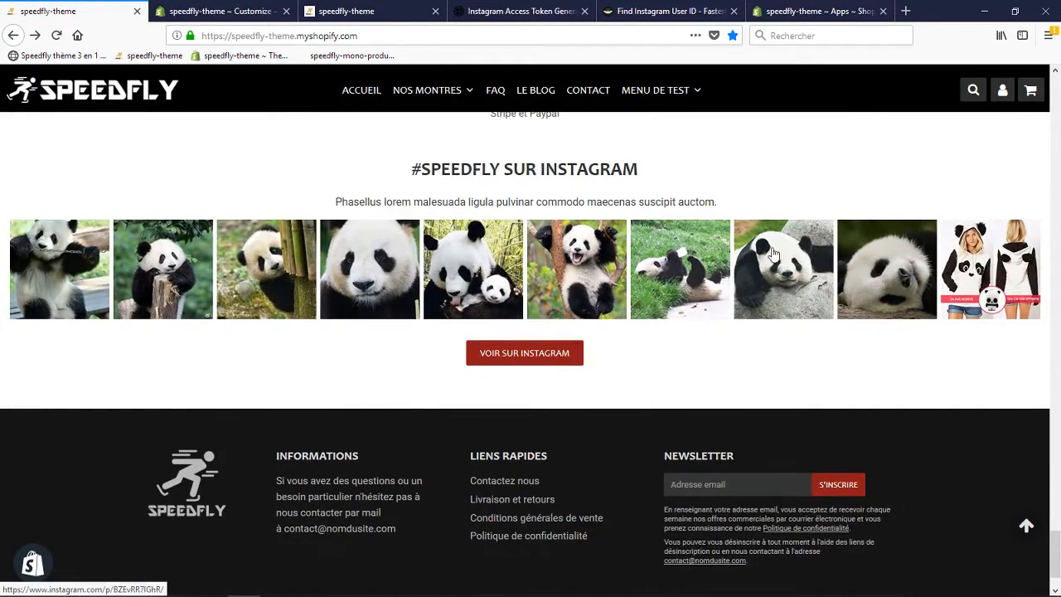
Set the Instagram section's maximum number of images to 6 in the theme editor and save the theme.
click(226, 7)
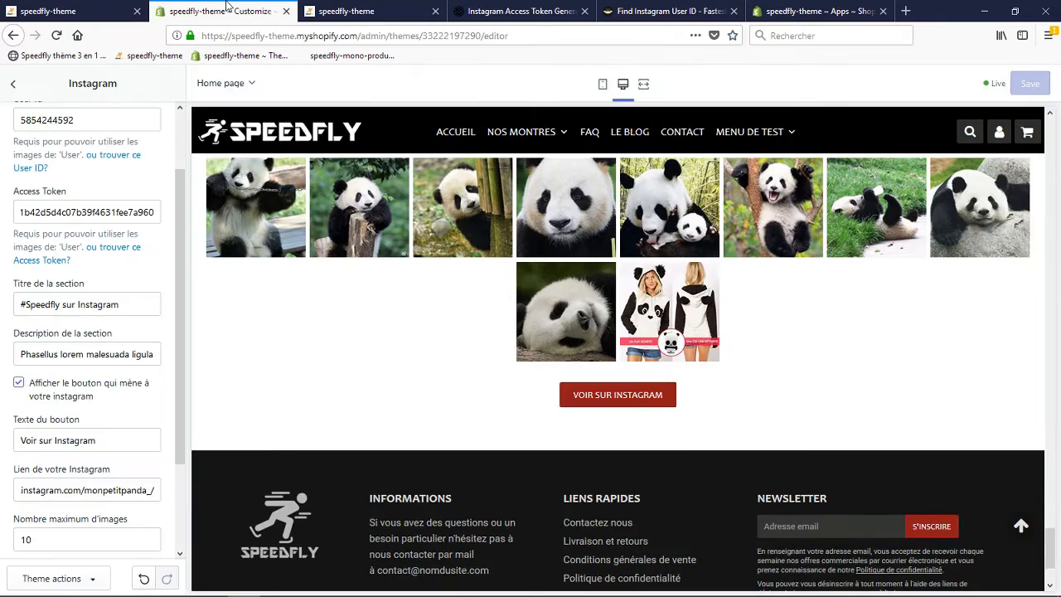
scroll(83, 385, down, 3)
drag(44, 418, 4, 424)
text(6)
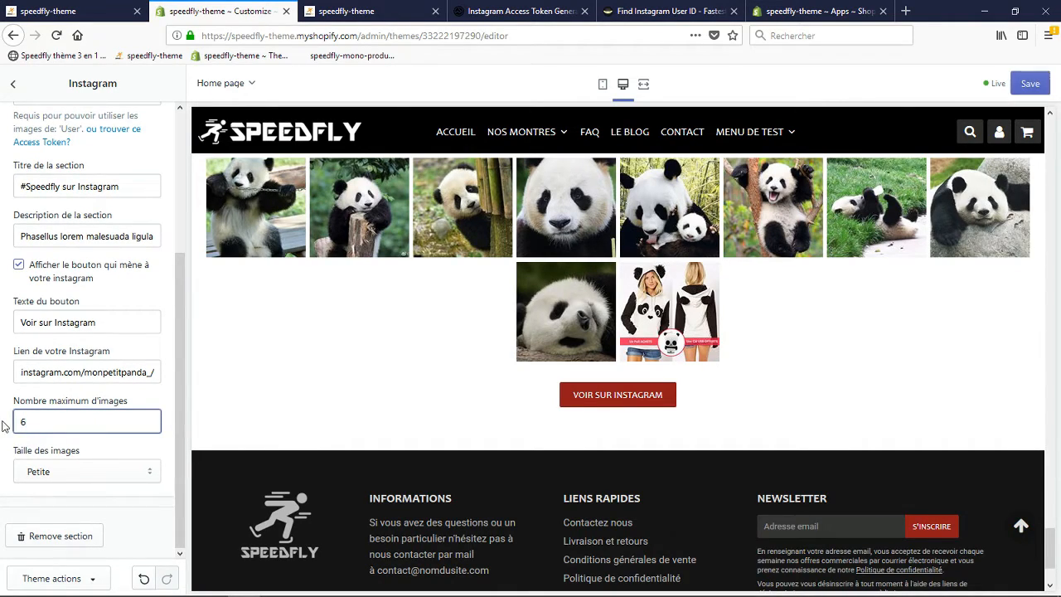
click(7, 385)
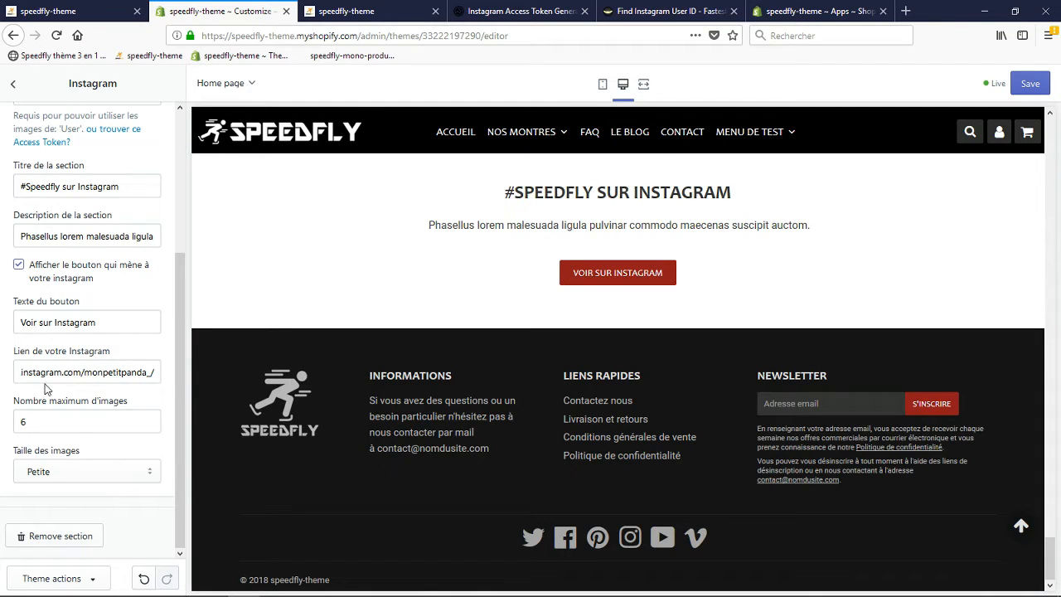
click(1030, 83)
key(ctrl+Page_Up)
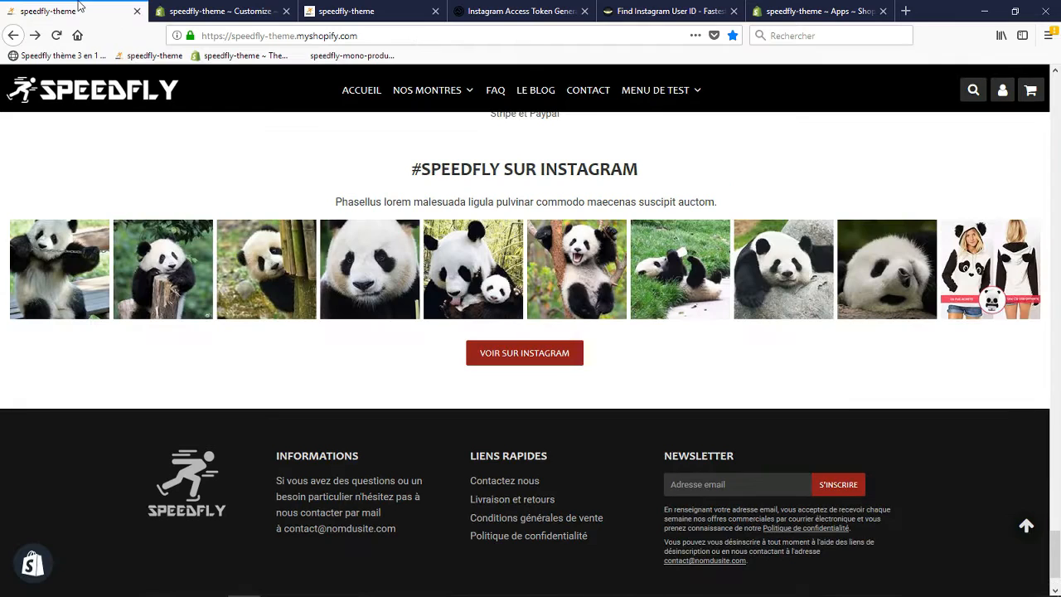
Set the Instagram section's image size to Moyenne and save the theme.
click(212, 11)
click(58, 474)
click(56, 507)
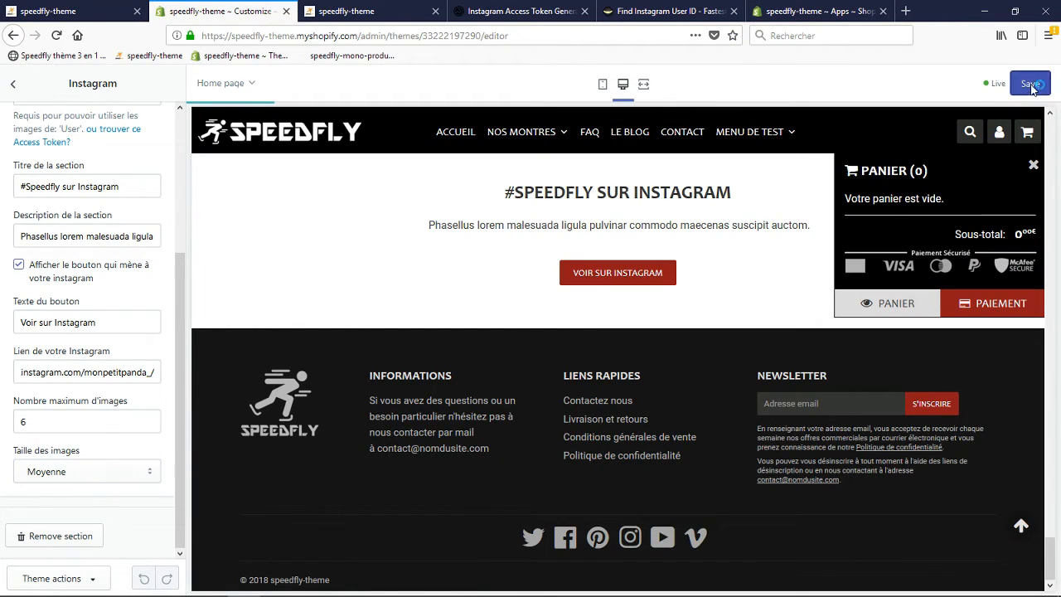
Reload the storefront home page, examine the Instagram gallery, and open its second photo on Instagram before returning to the storefront.
key(ctrl+Page_Up)
click(266, 35)
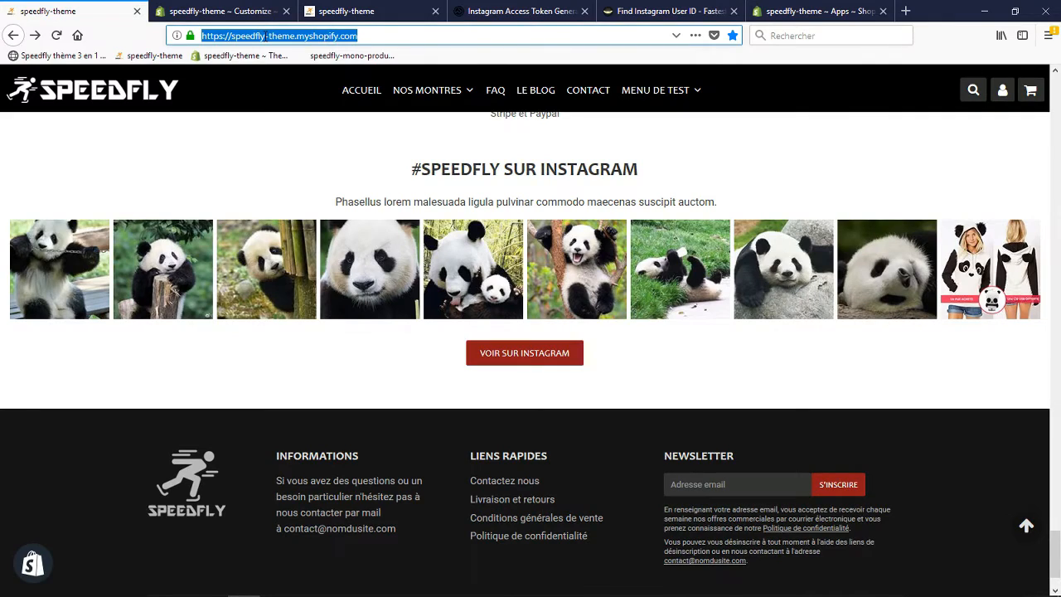
key(Return)
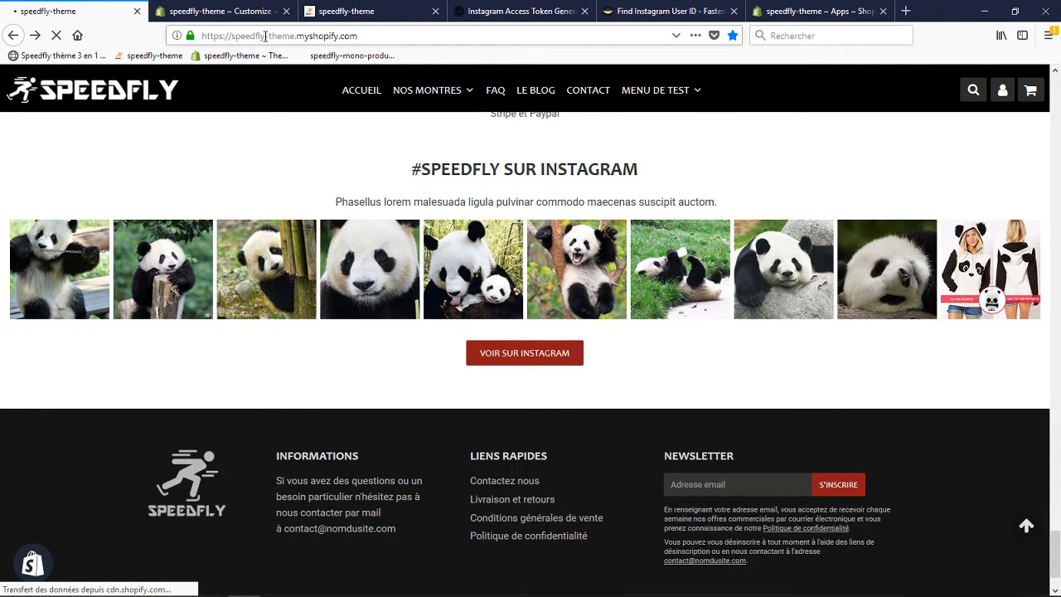
scroll(376, 314, down, 15)
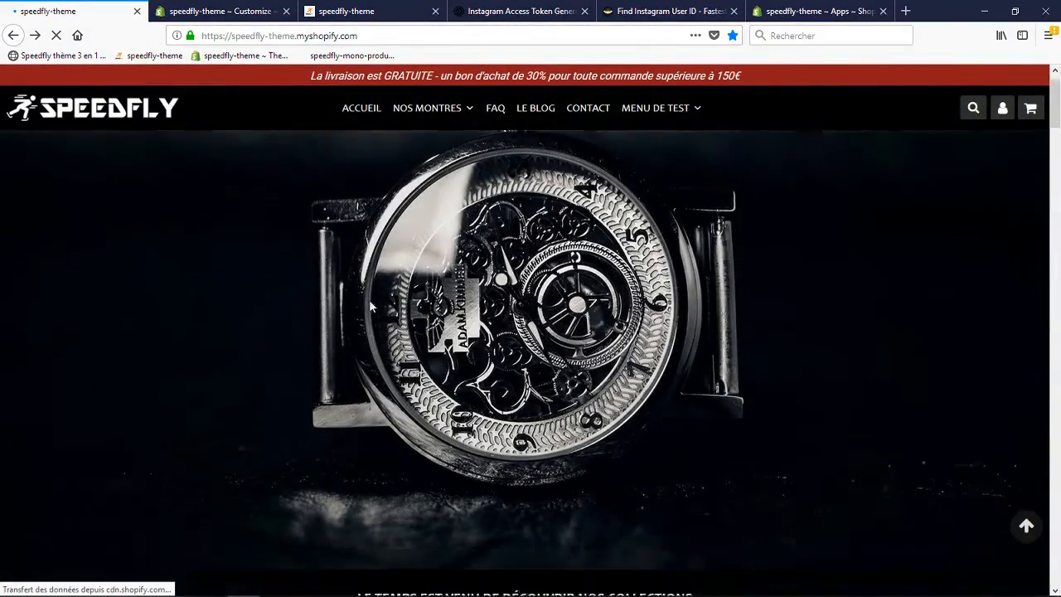
scroll(377, 315, down, 20)
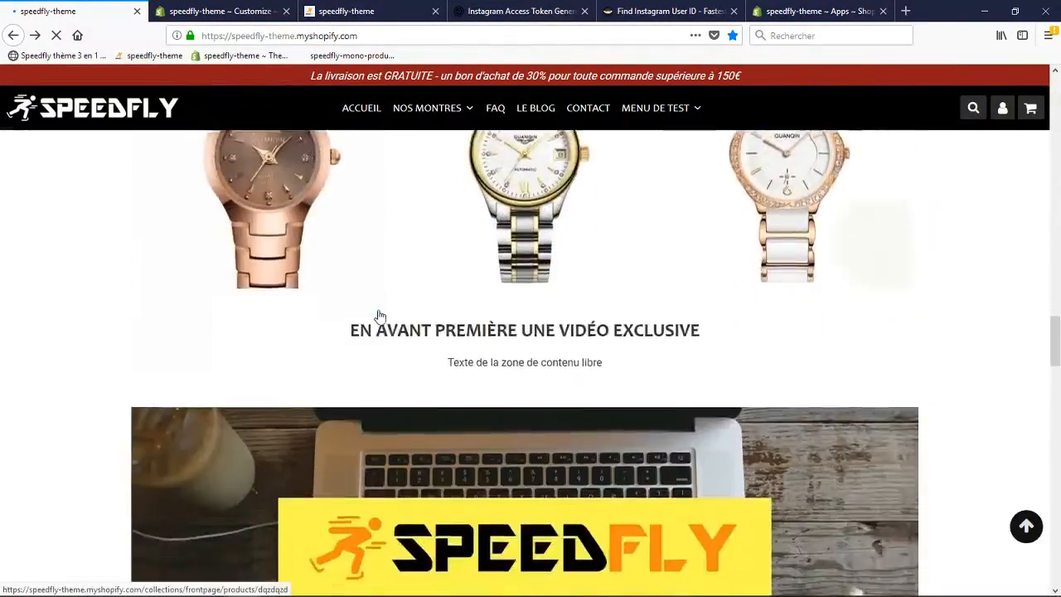
scroll(378, 315, down, 3)
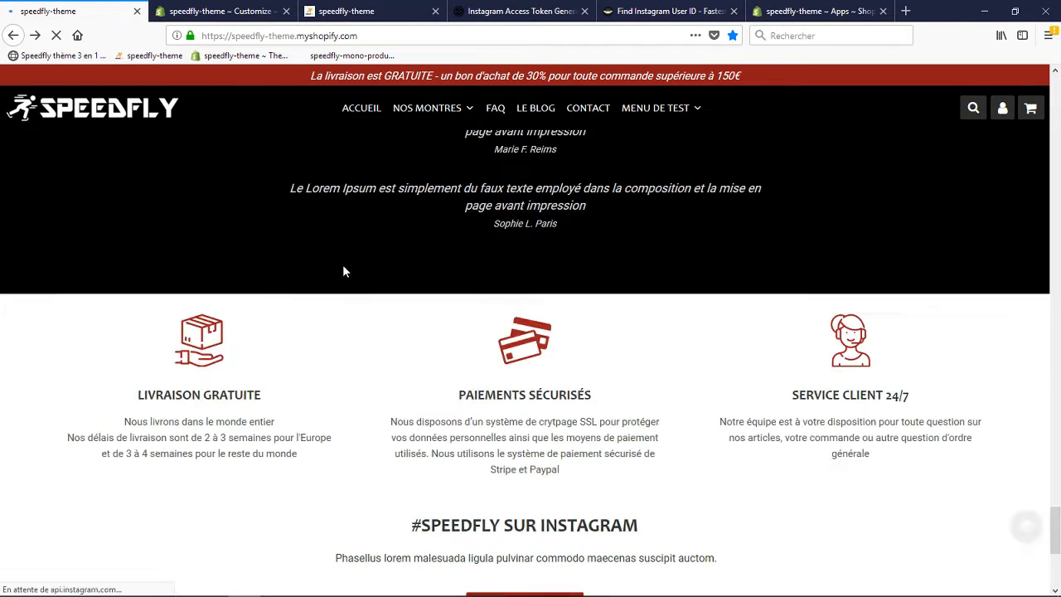
scroll(354, 319, down, 6)
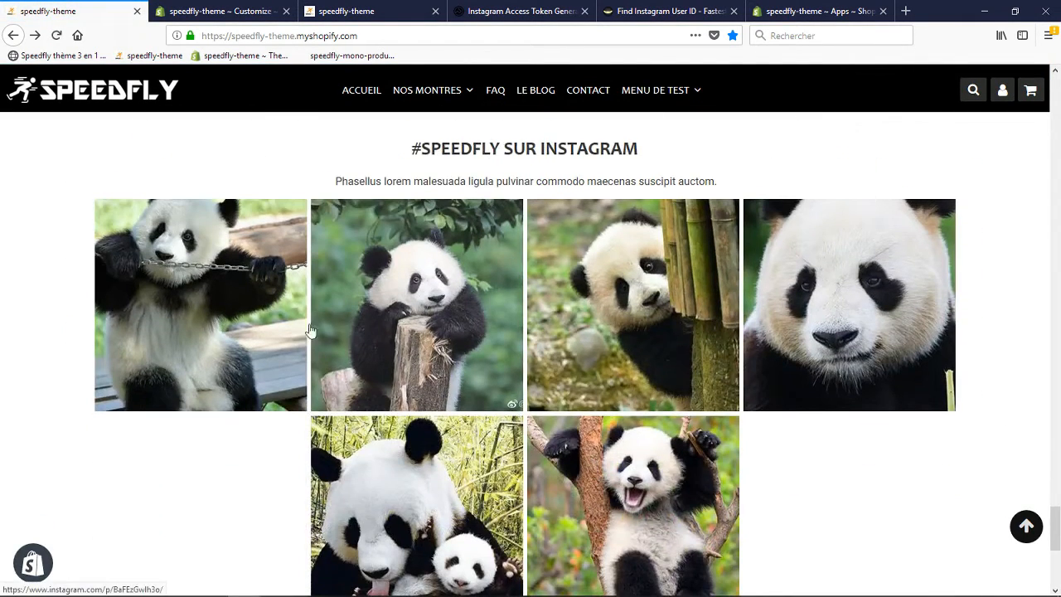
scroll(692, 408, down, 1)
scroll(693, 408, down, 1)
scroll(661, 379, up, 2)
click(430, 289)
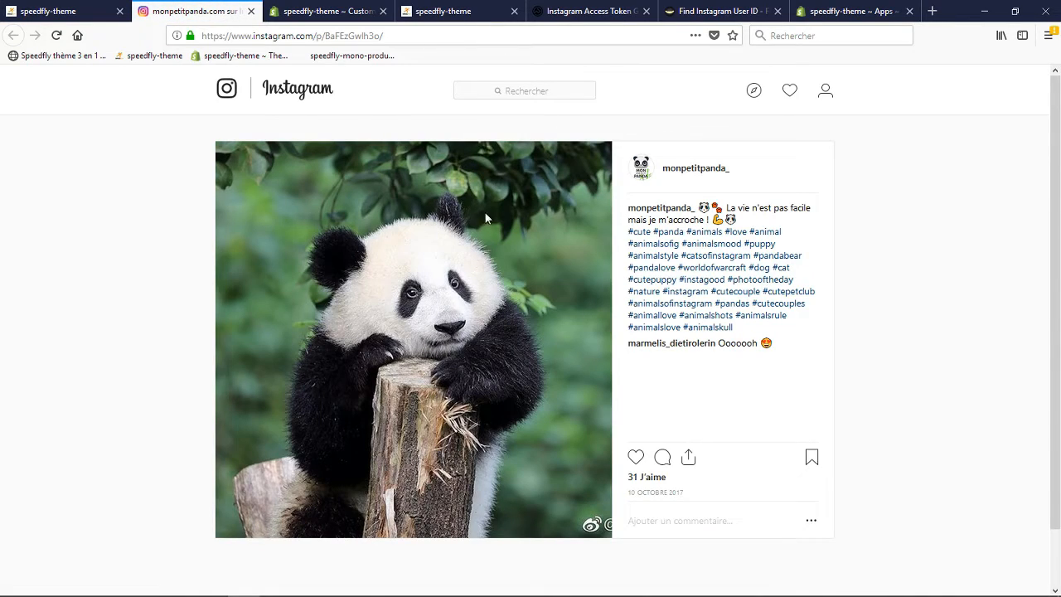
click(74, 11)
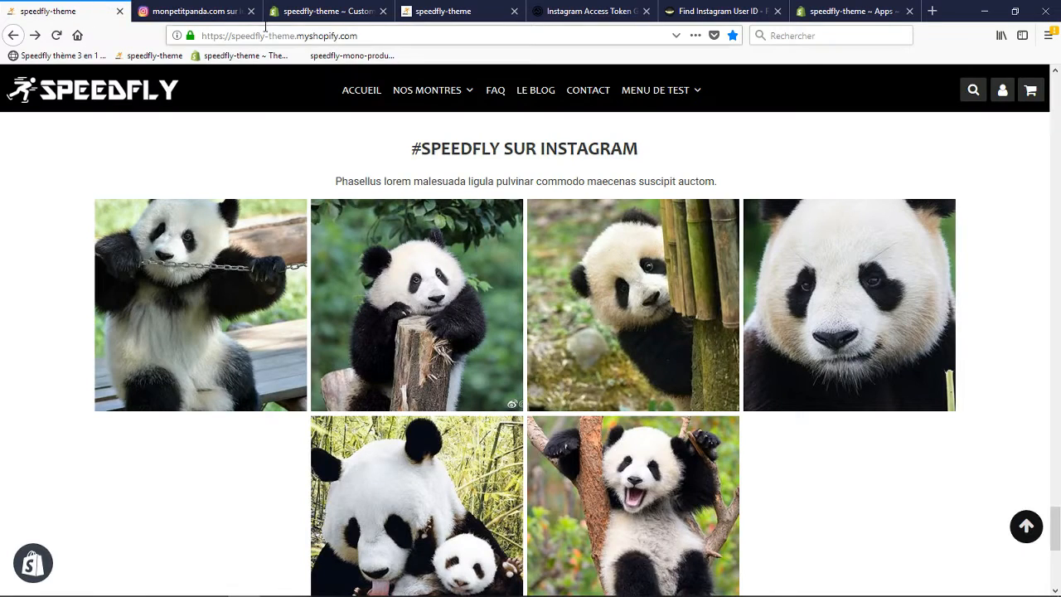
Deactivate the Instagram section in the theme editor and save the theme.
click(325, 12)
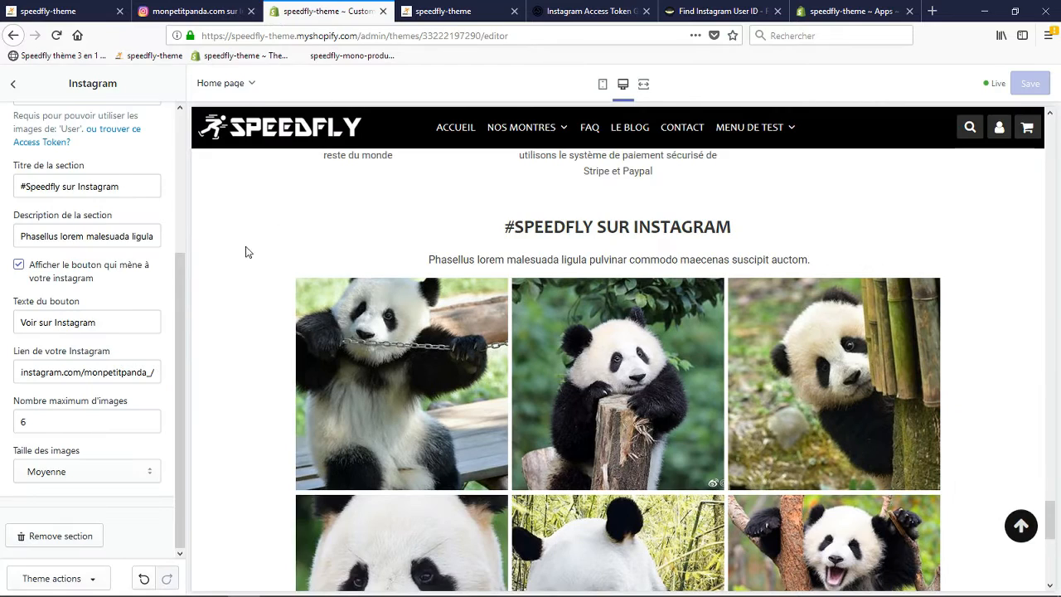
scroll(94, 347, up, 5)
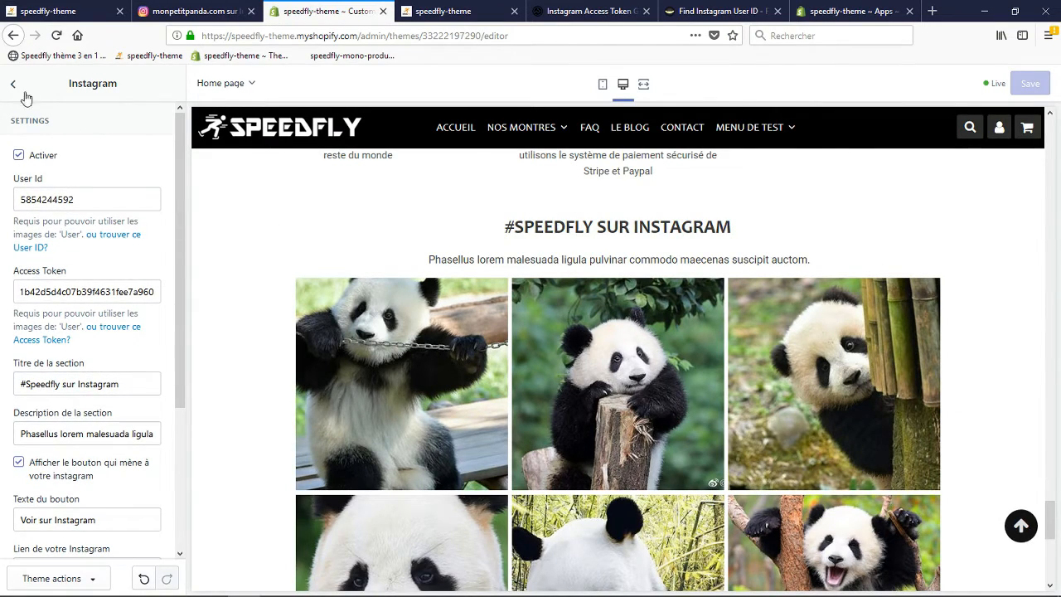
click(18, 157)
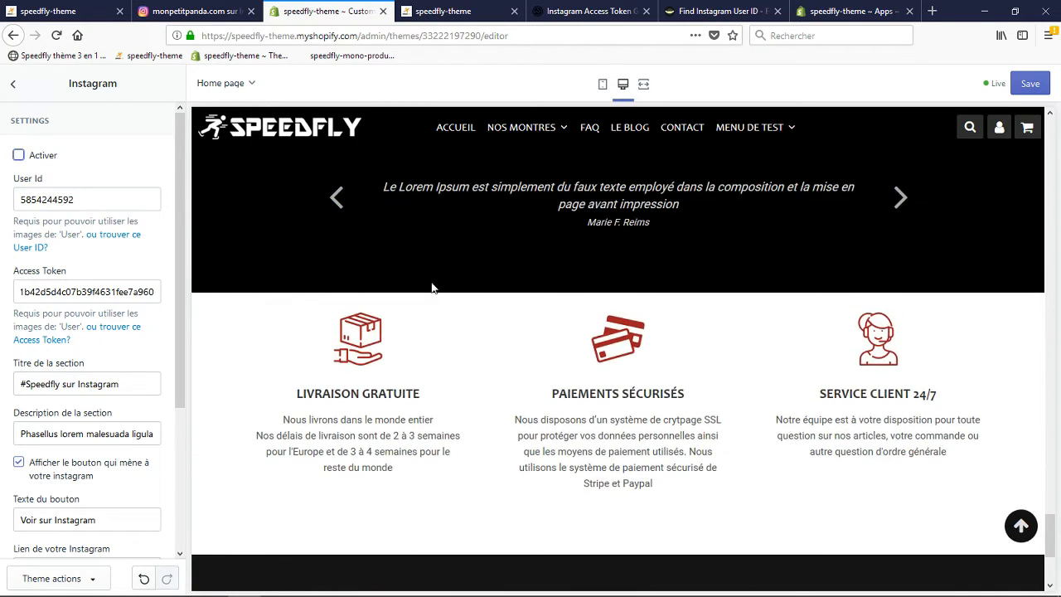
click(1036, 88)
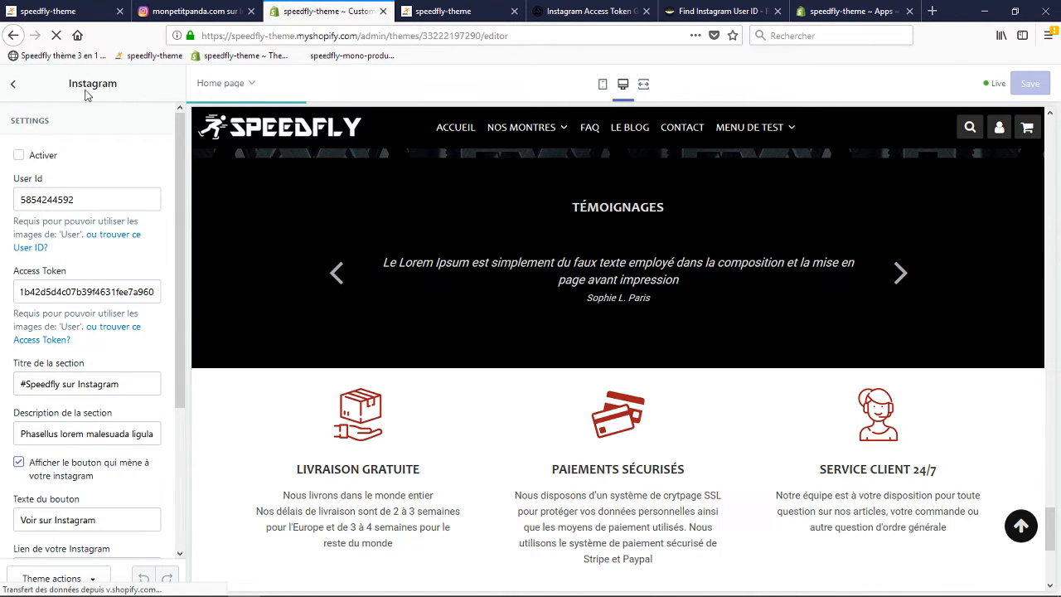
Close the extra storefront, token generator and user ID finder pages, and view the Speedfly list of updates for version 1.12.
click(443, 14)
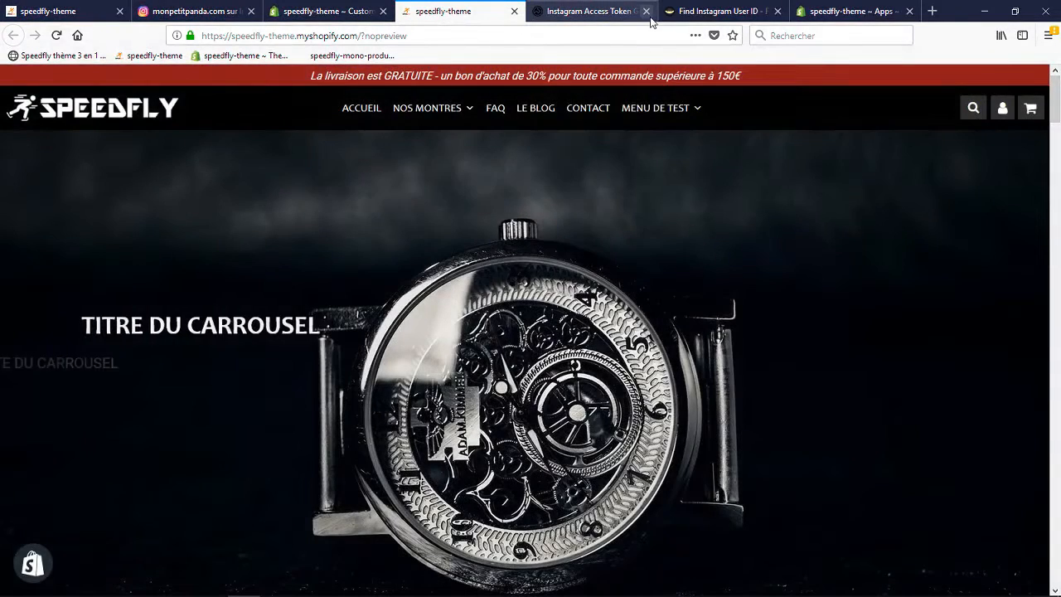
click(604, 12)
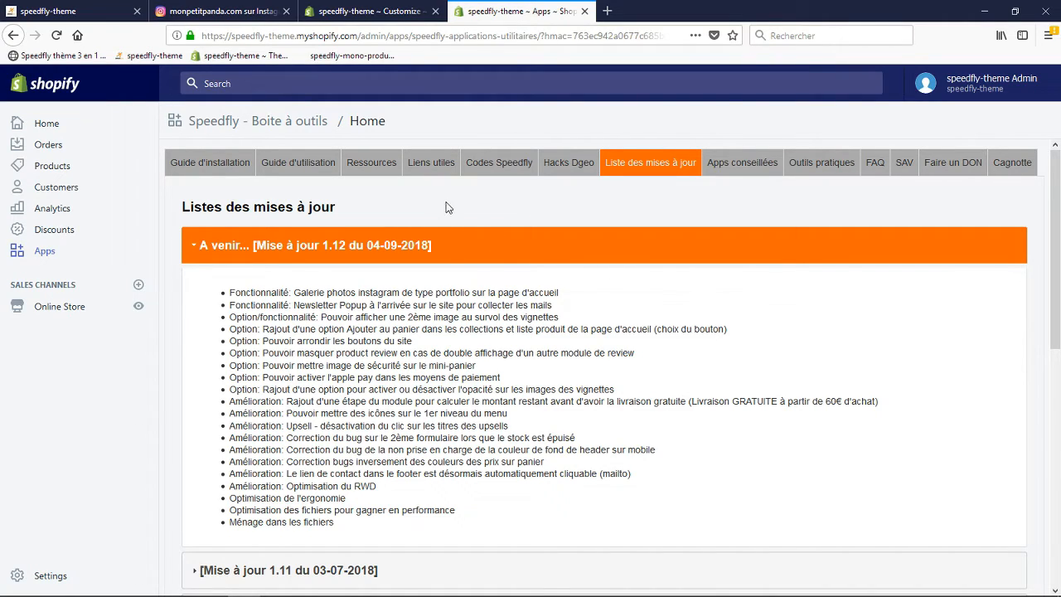
Activate the newsletter signup popup in the theme's Applications SPEEDFLY settings.
click(348, 11)
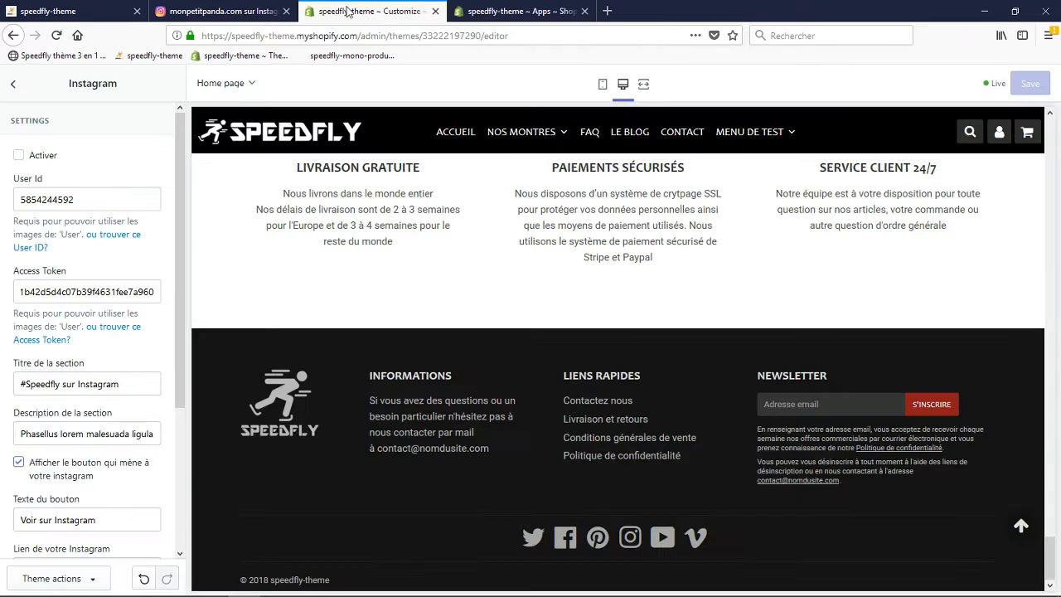
click(12, 84)
click(138, 121)
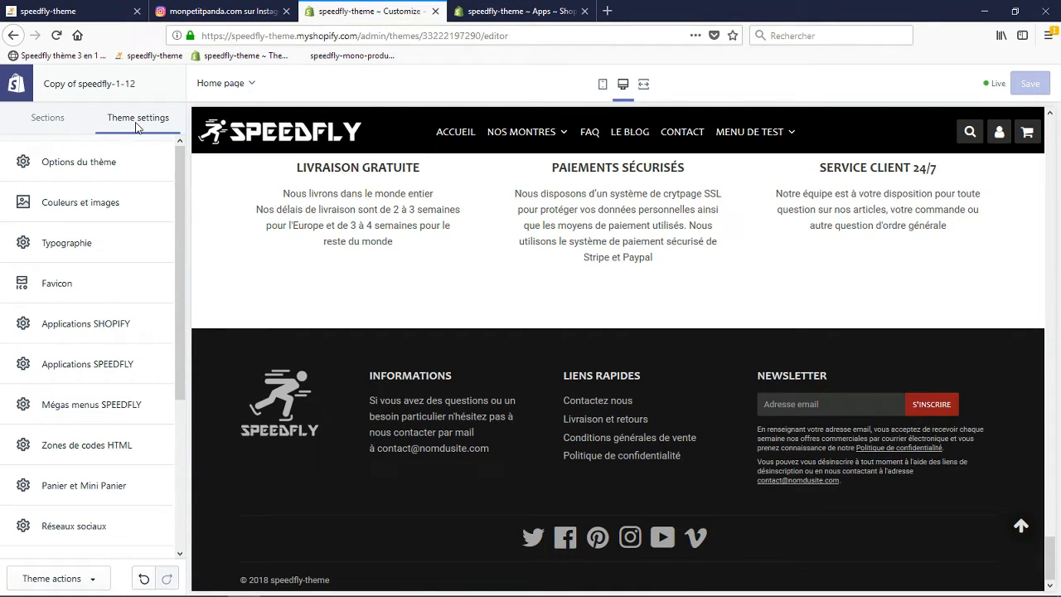
click(105, 373)
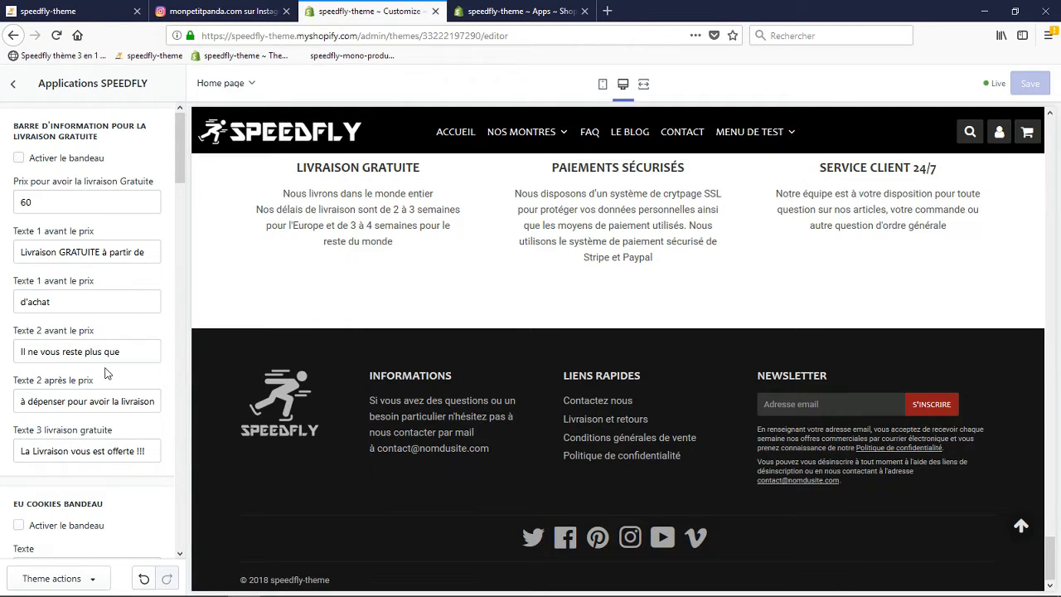
scroll(107, 340, down, 3)
scroll(118, 348, down, 4)
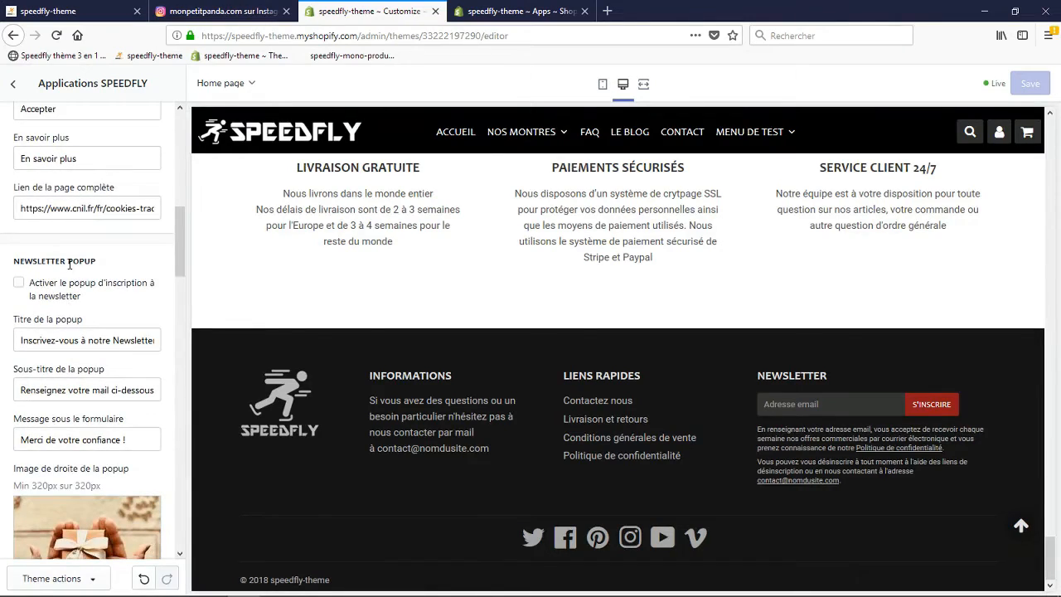
scroll(95, 262, down, 2)
scroll(91, 265, up, 1)
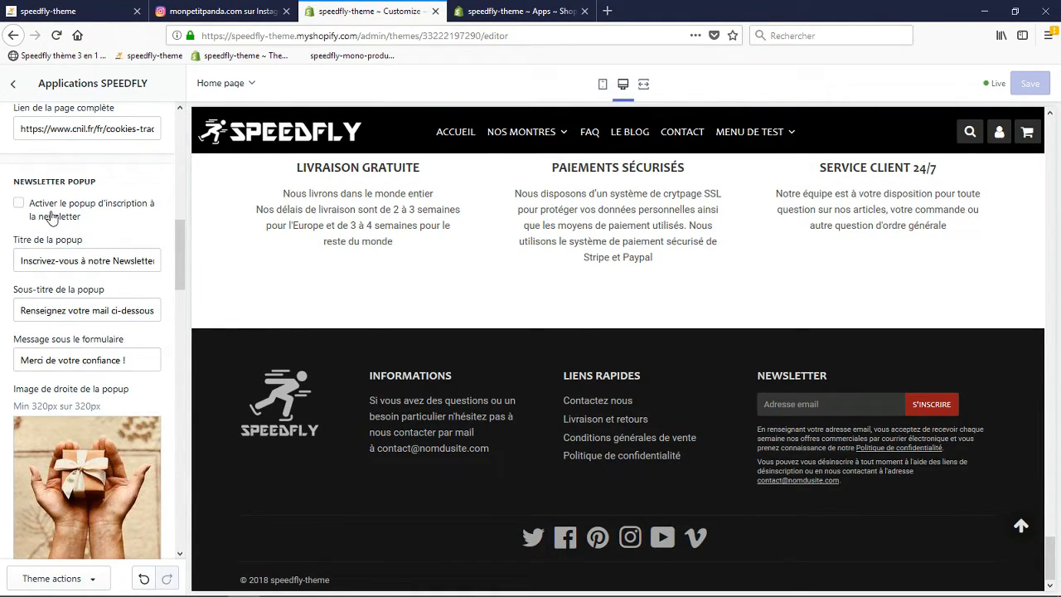
click(54, 213)
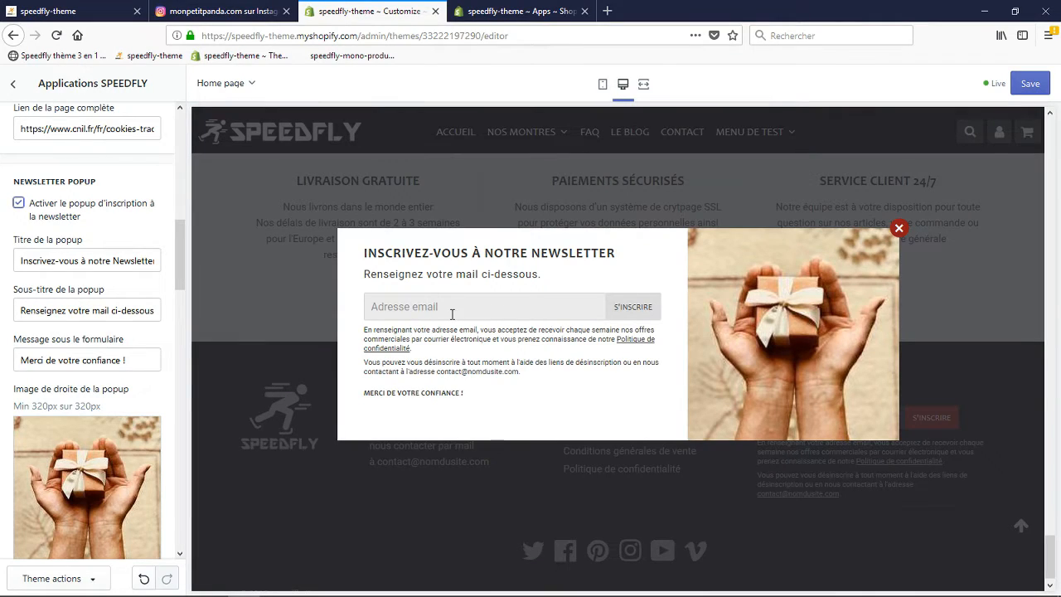
Compare the newsletter popup's title and subtitle settings with the preview, and review its image, cookie duration and RGPD consent texts.
click(60, 262)
click(72, 315)
drag(365, 275, 605, 276)
click(556, 287)
scroll(77, 355, down, 2)
scroll(77, 355, down, 4)
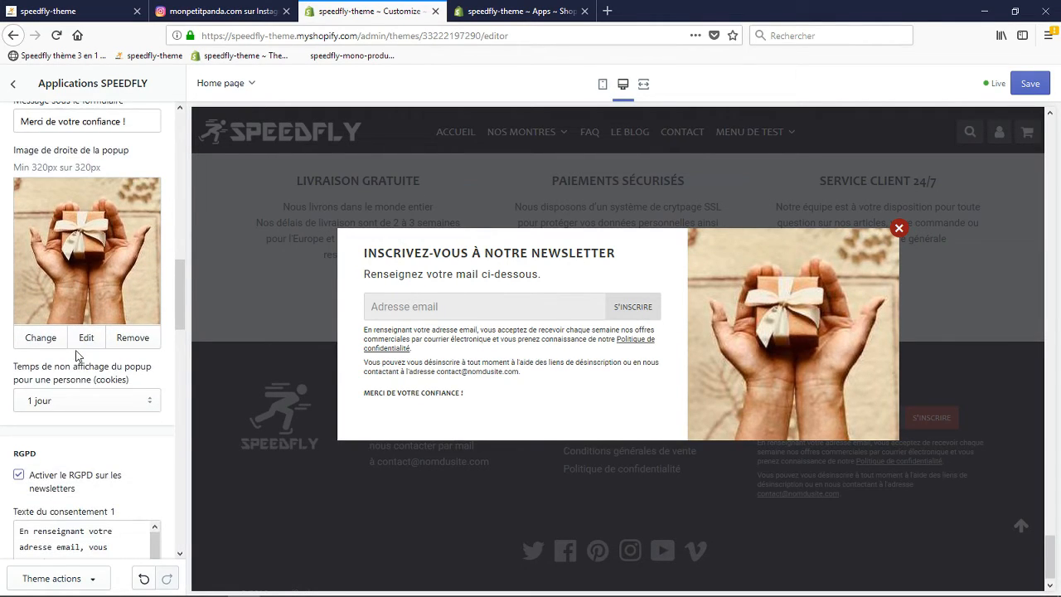
scroll(76, 354, down, 8)
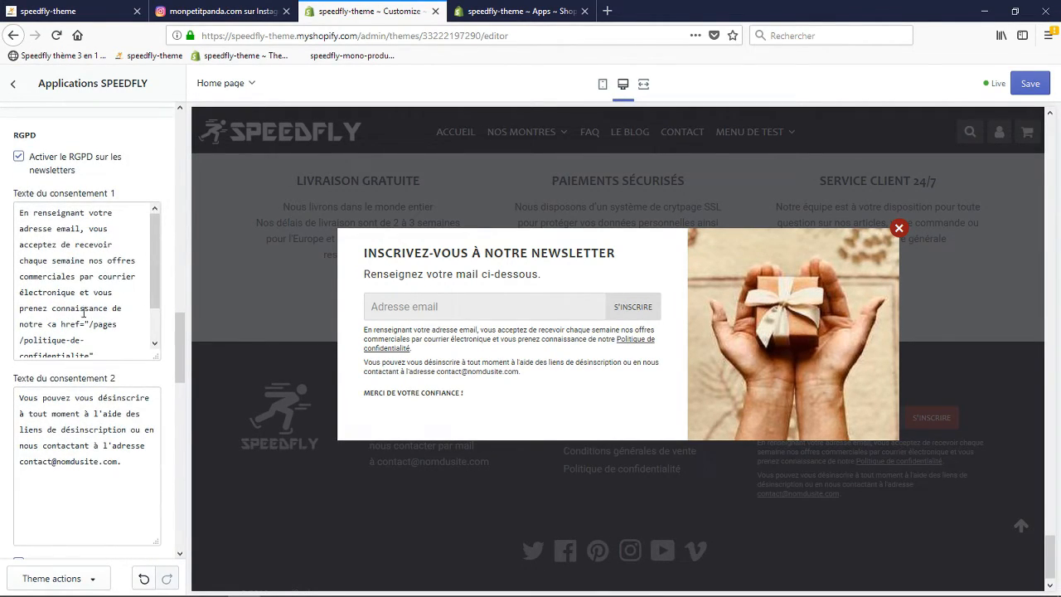
scroll(83, 315, up, 10)
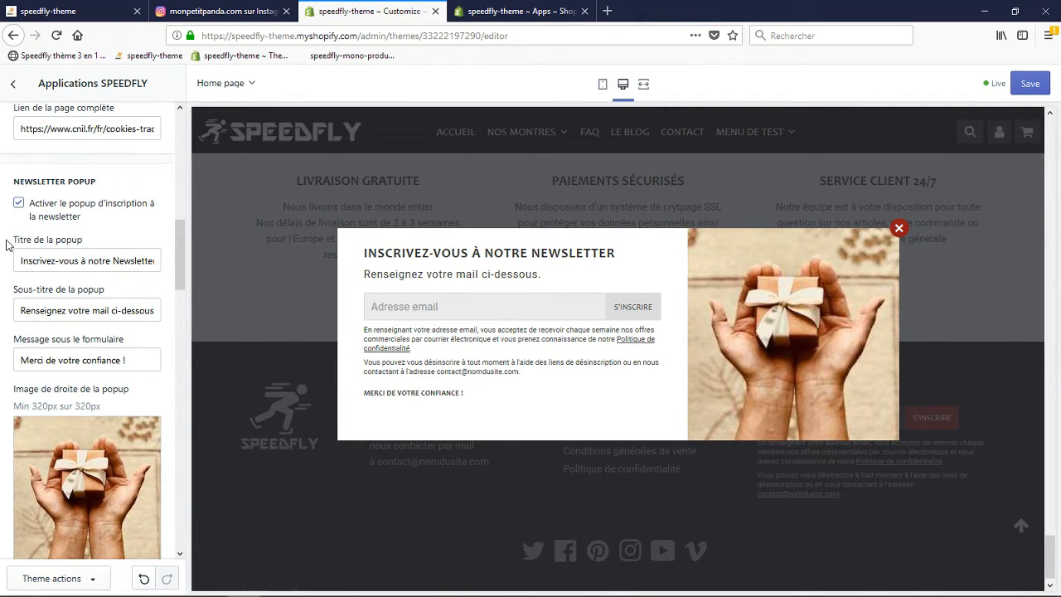
Locate the popup's message under the form in the preview and its setting, and examine the popup image setting.
drag(463, 395, 490, 401)
click(419, 393)
click(57, 361)
click(3, 354)
scroll(5, 350, down, 4)
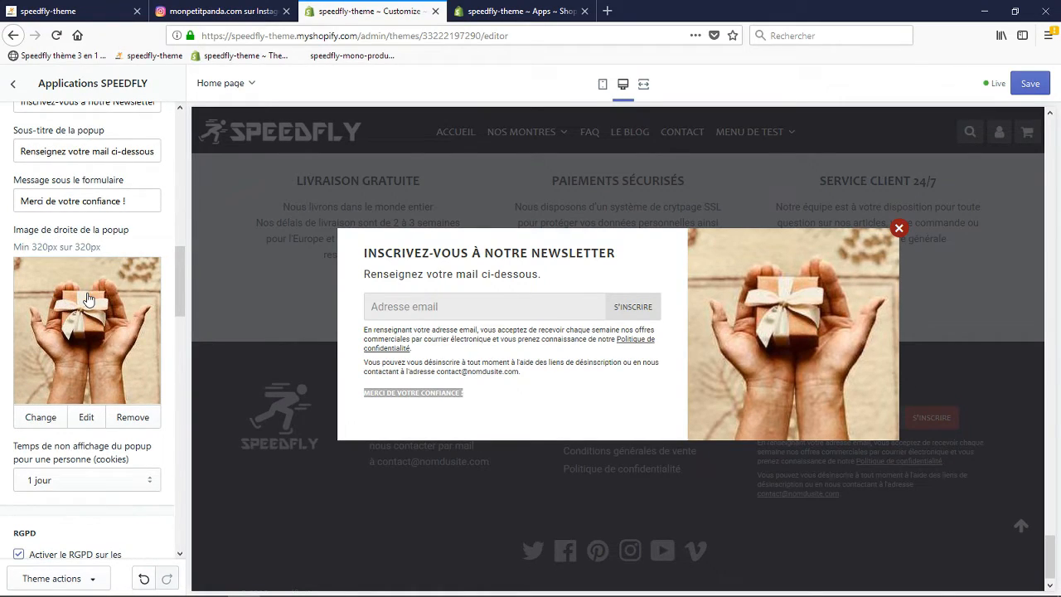
Examine the available durations for not redisplaying the newsletter popup to the same visitor.
click(508, 13)
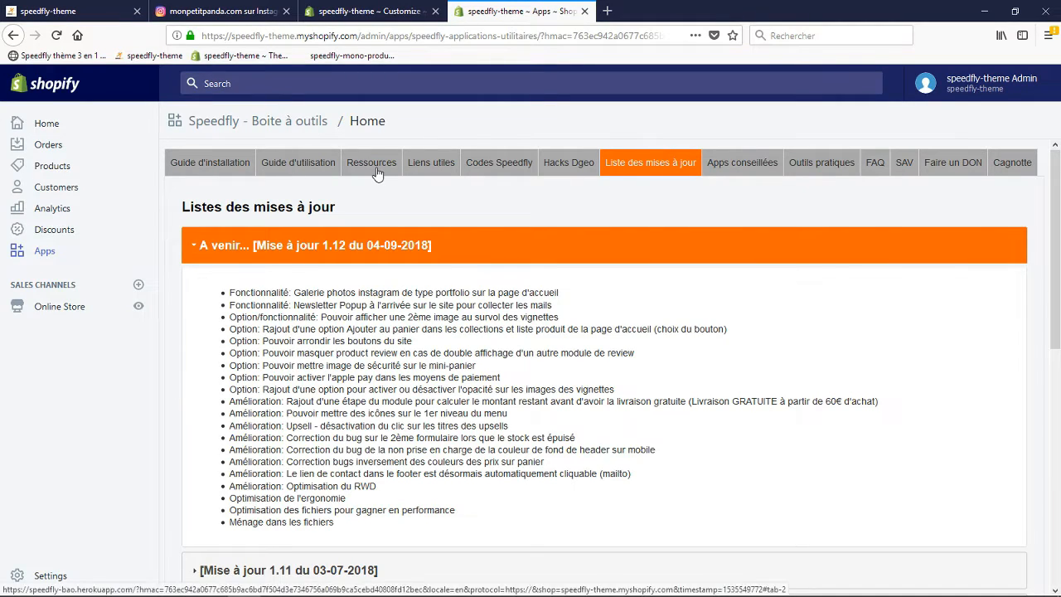
click(356, 13)
scroll(60, 345, down, 3)
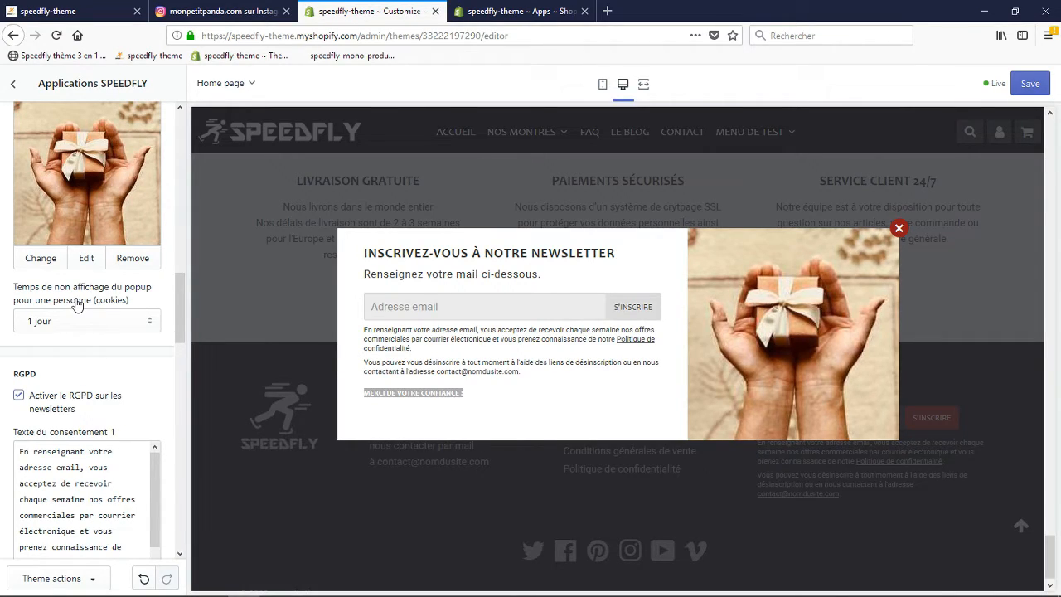
click(79, 320)
click(80, 321)
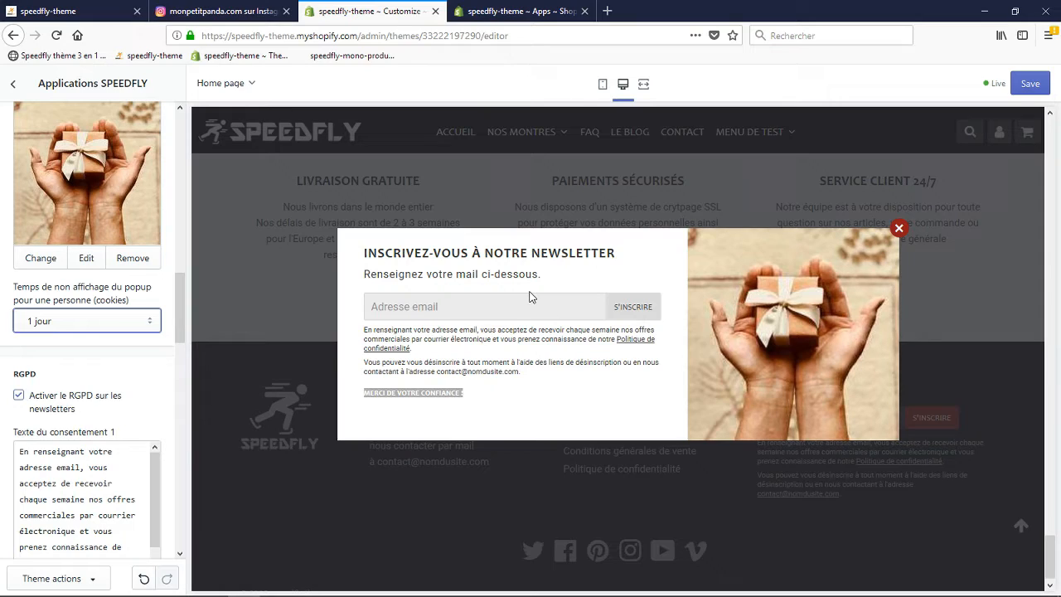
click(59, 323)
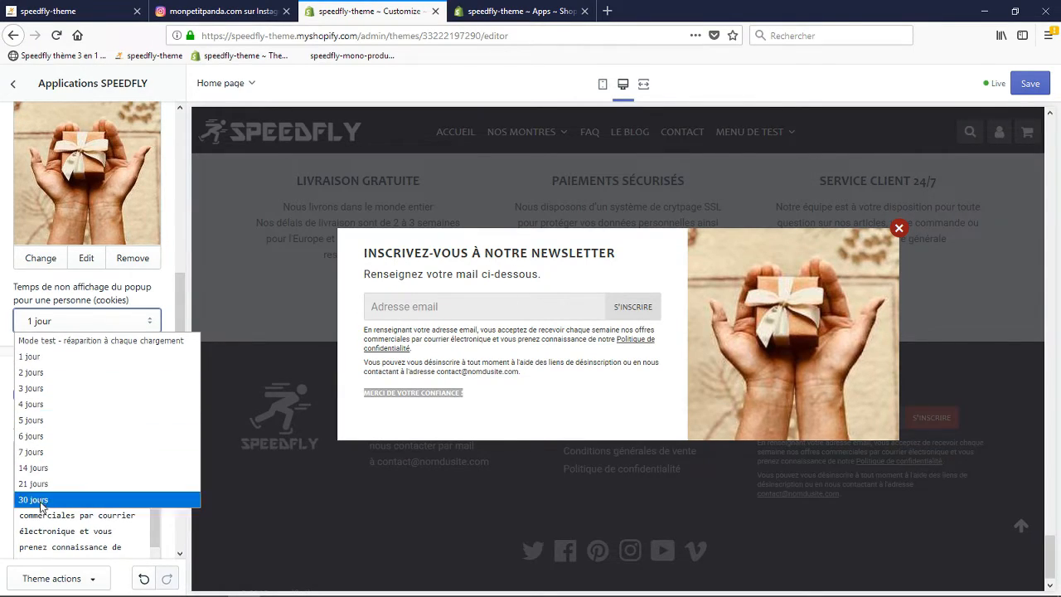
click(71, 323)
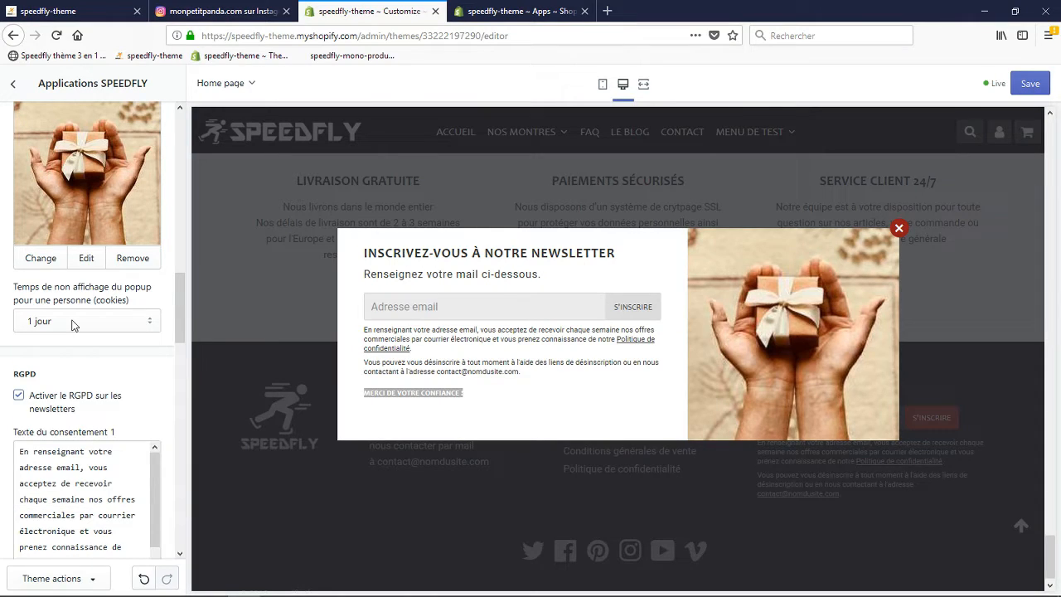
click(72, 323)
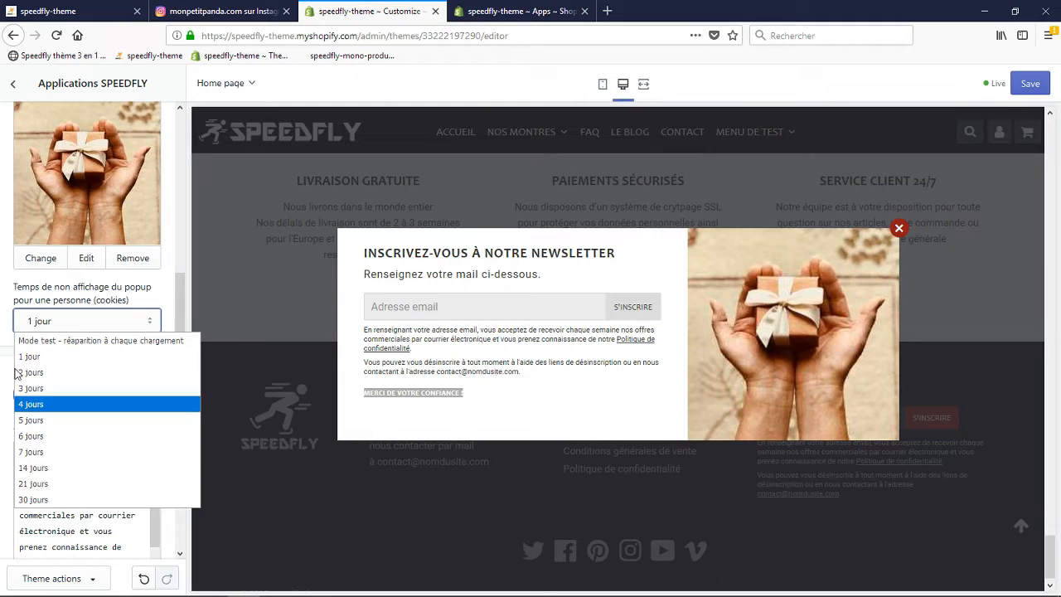
click(54, 325)
Set the popup's non-display time to "Mode test - réaparition à chaque chargement" and save the theme.
click(57, 326)
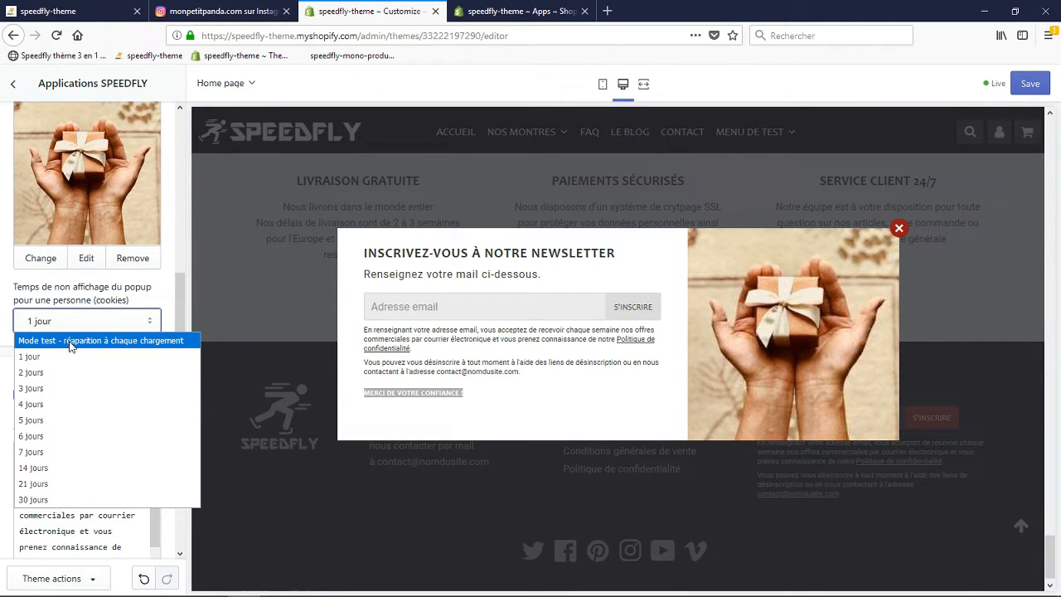
click(72, 347)
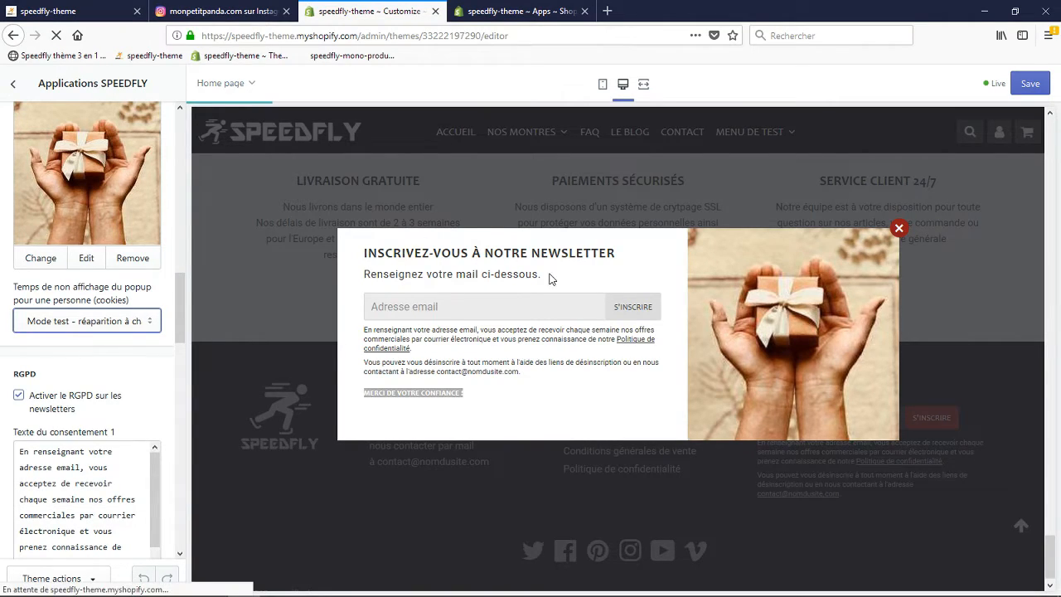
click(86, 323)
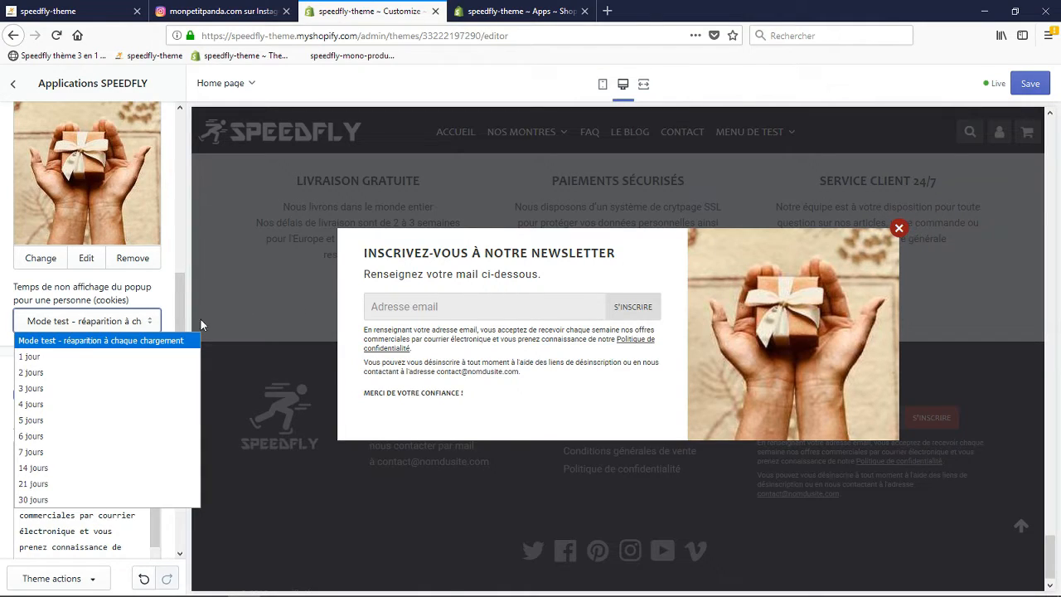
click(2, 313)
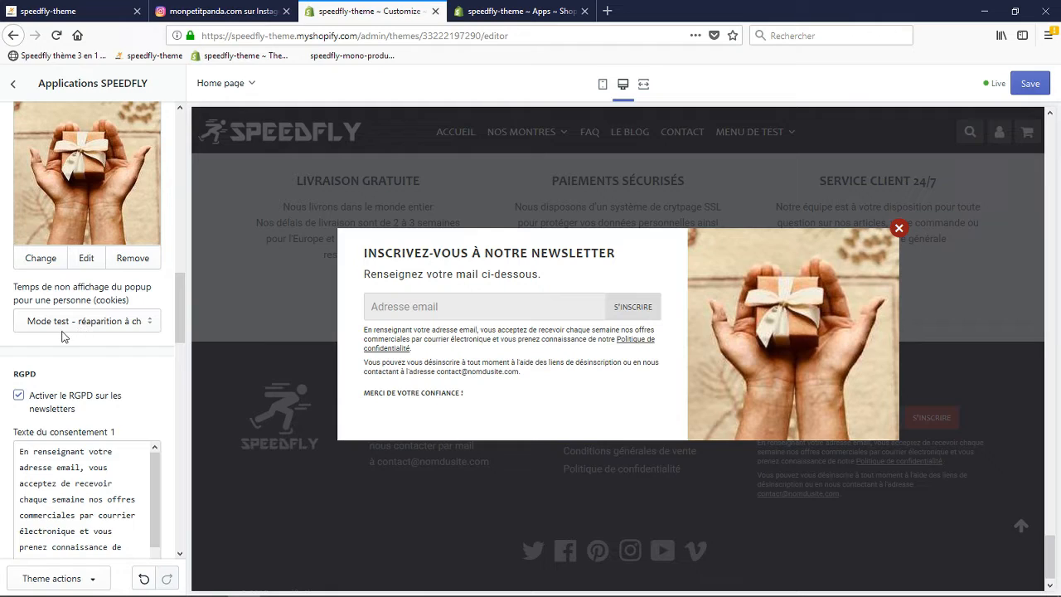
scroll(77, 315, up, 3)
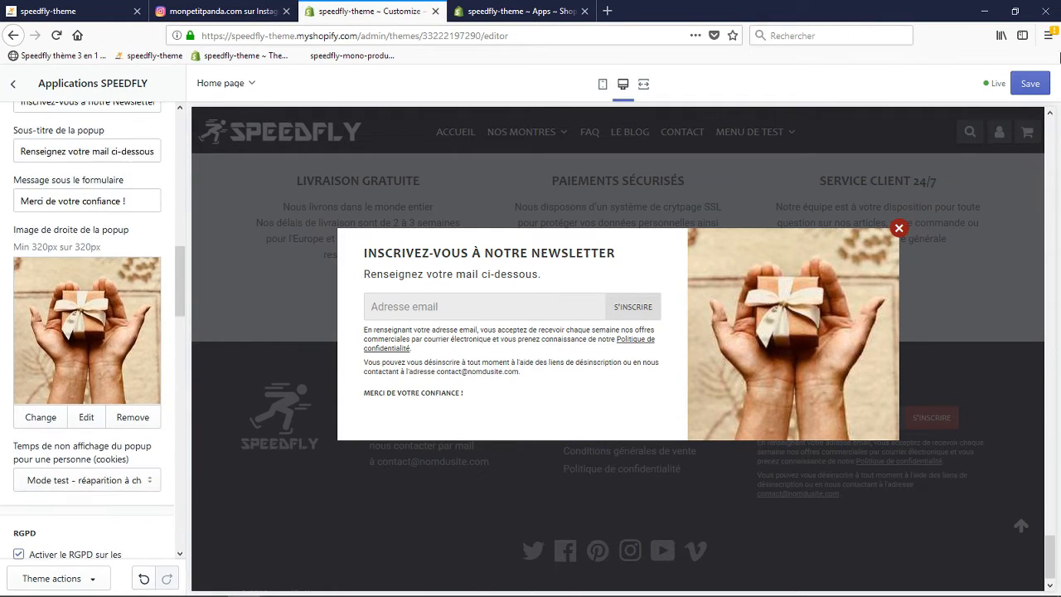
click(1032, 84)
Close the Instagram page, reload the storefront home page, and dismiss its newsletter popup to check for it on the Montres femme collection.
click(116, 11)
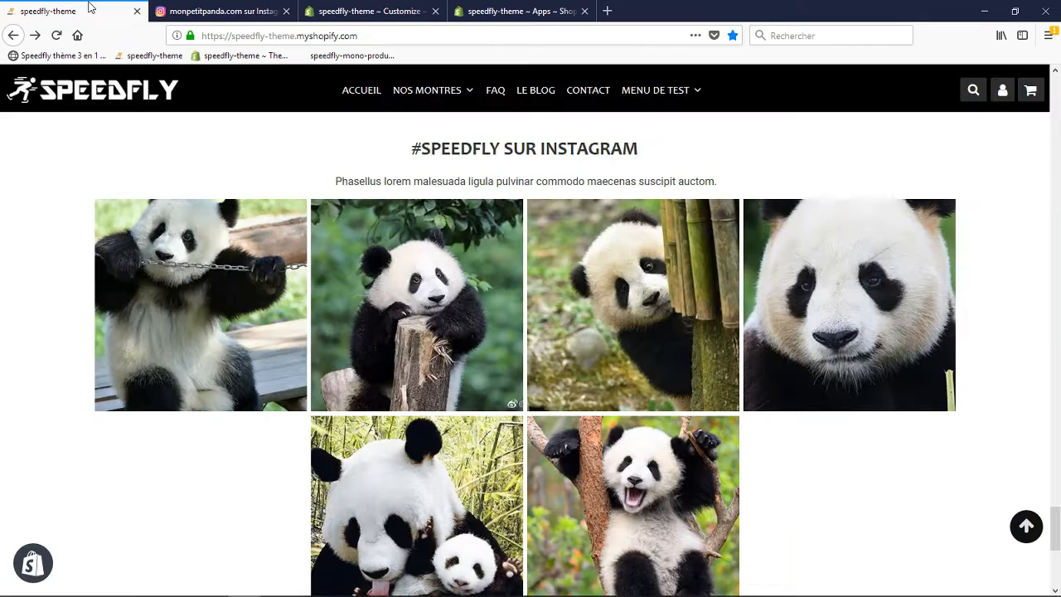
click(291, 33)
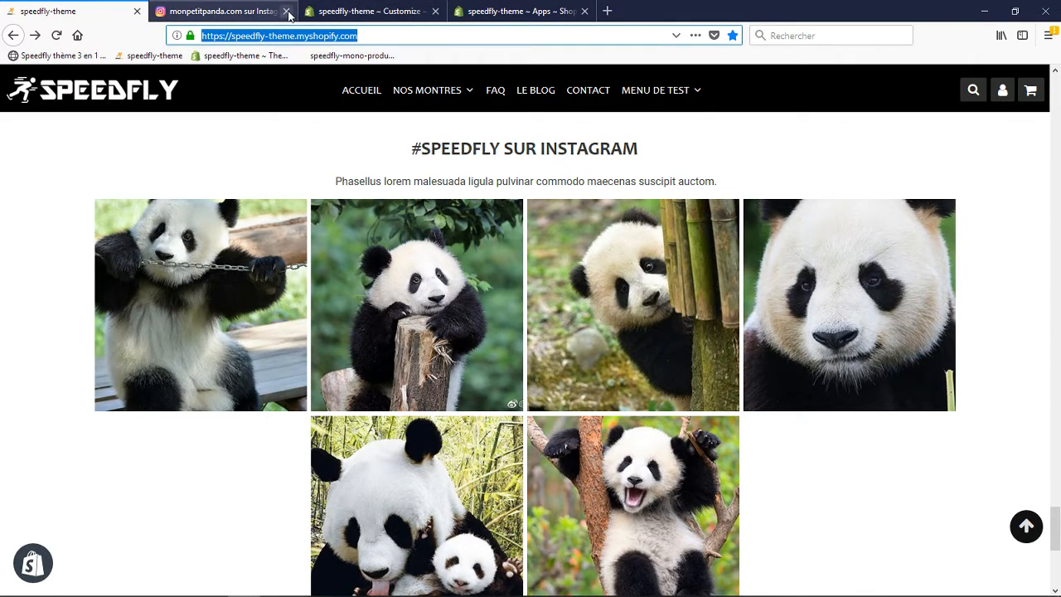
click(286, 11)
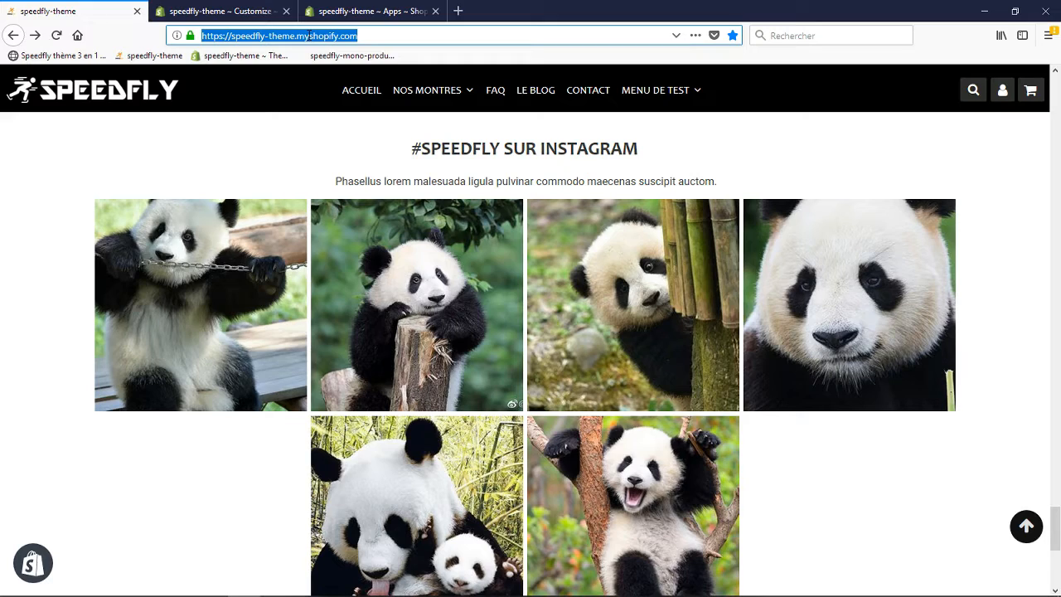
key(Return)
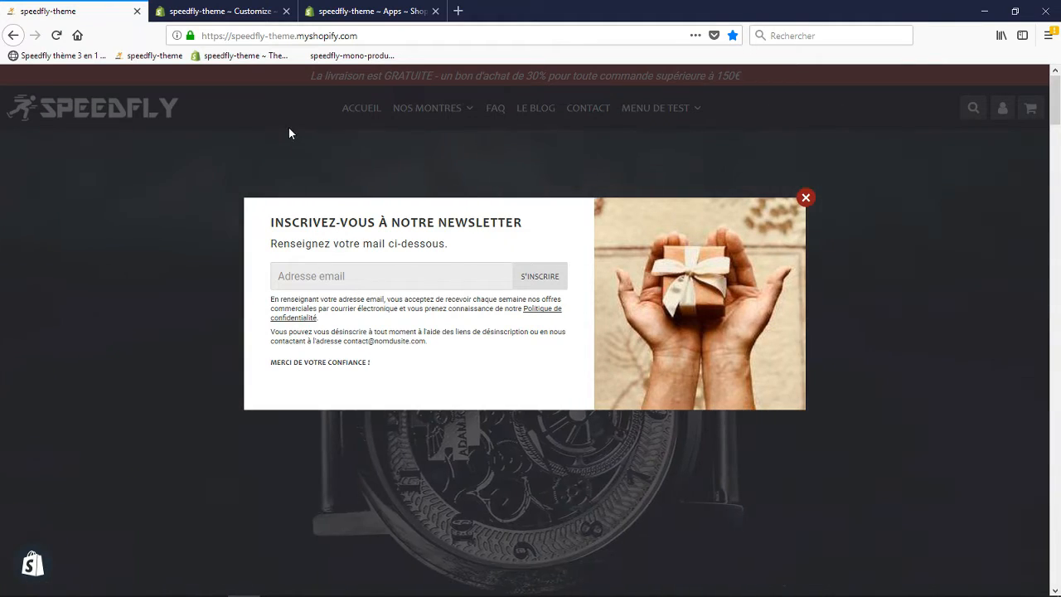
click(805, 197)
mouse_move(426, 116)
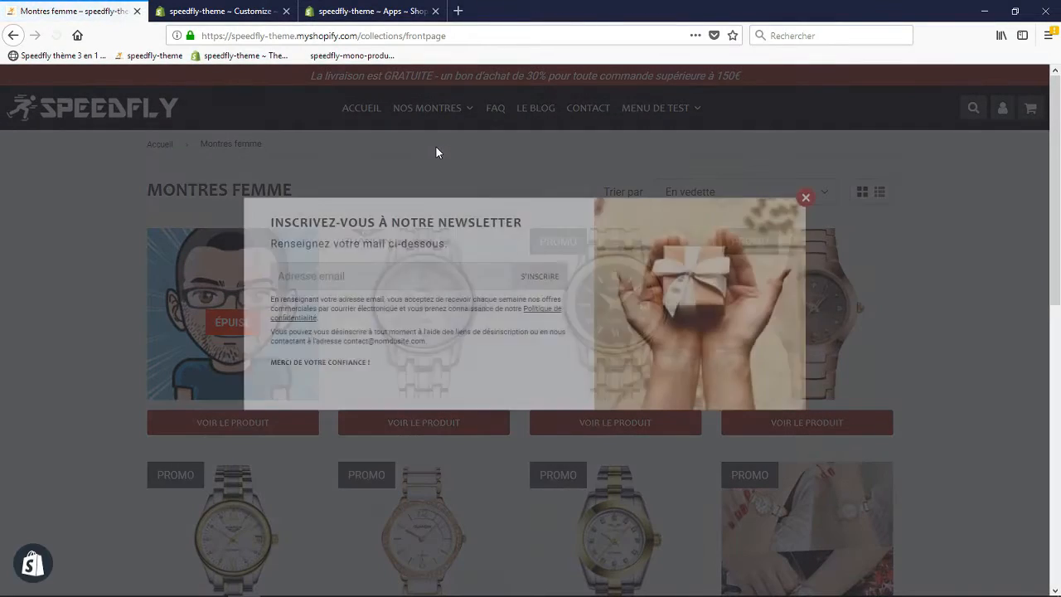
Set the newsletter popup's non-display time to 14 jours and save the theme.
click(235, 10)
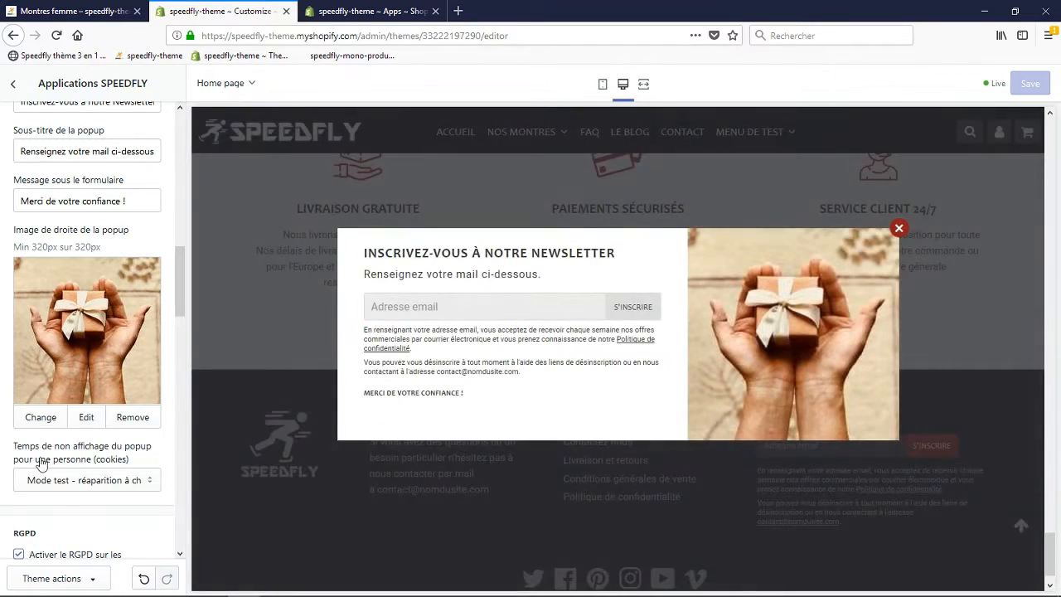
scroll(69, 379, down, 3)
scroll(75, 329, up, 3)
click(70, 483)
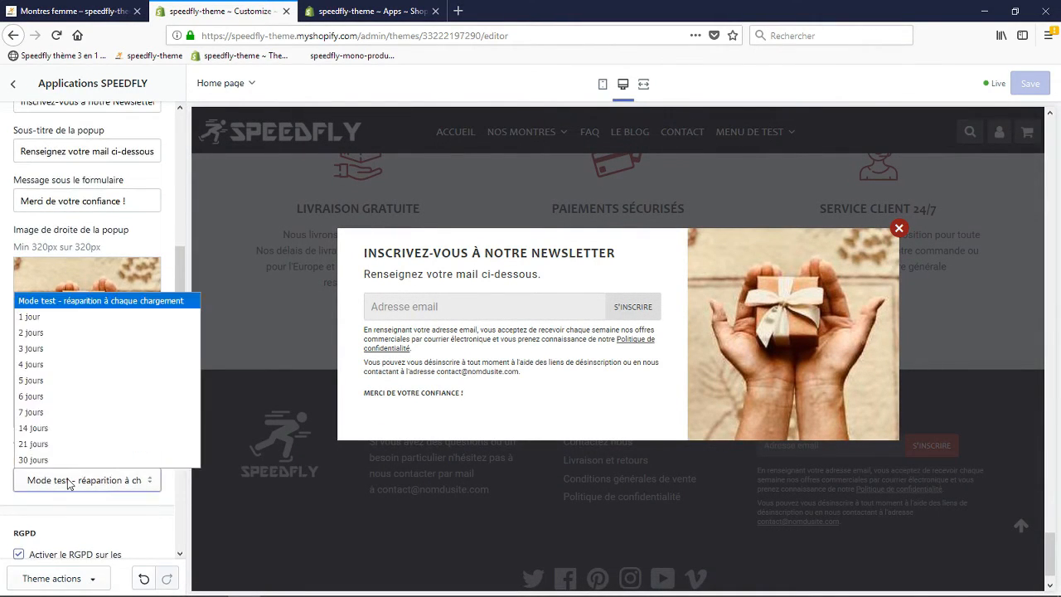
click(33, 428)
click(1031, 85)
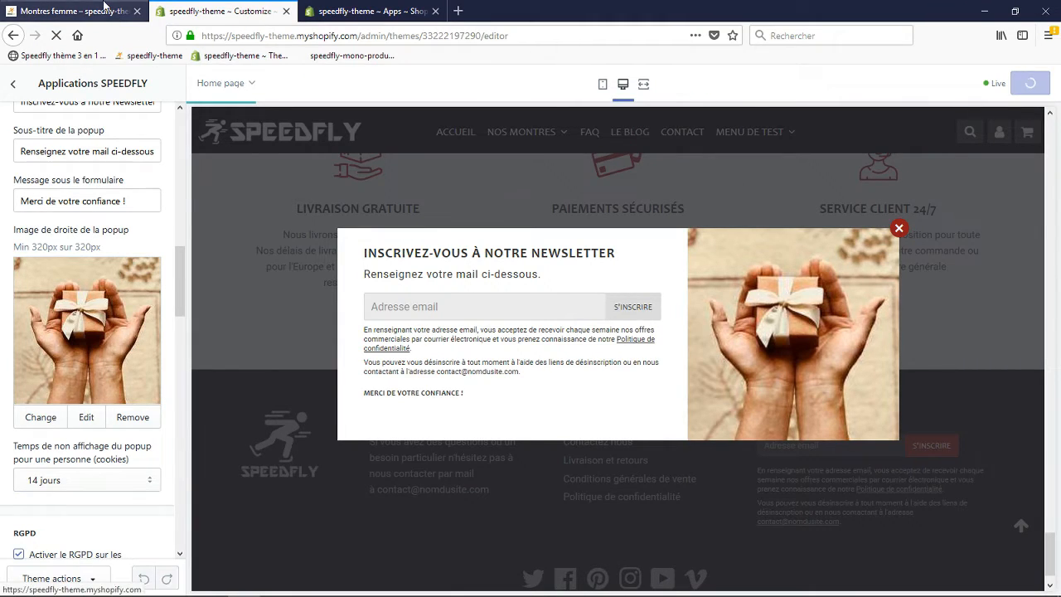
Reload the storefront's Montres femme collection, close the newsletter popup, and reopen the collection to test the cookie delay.
click(75, 10)
click(315, 35)
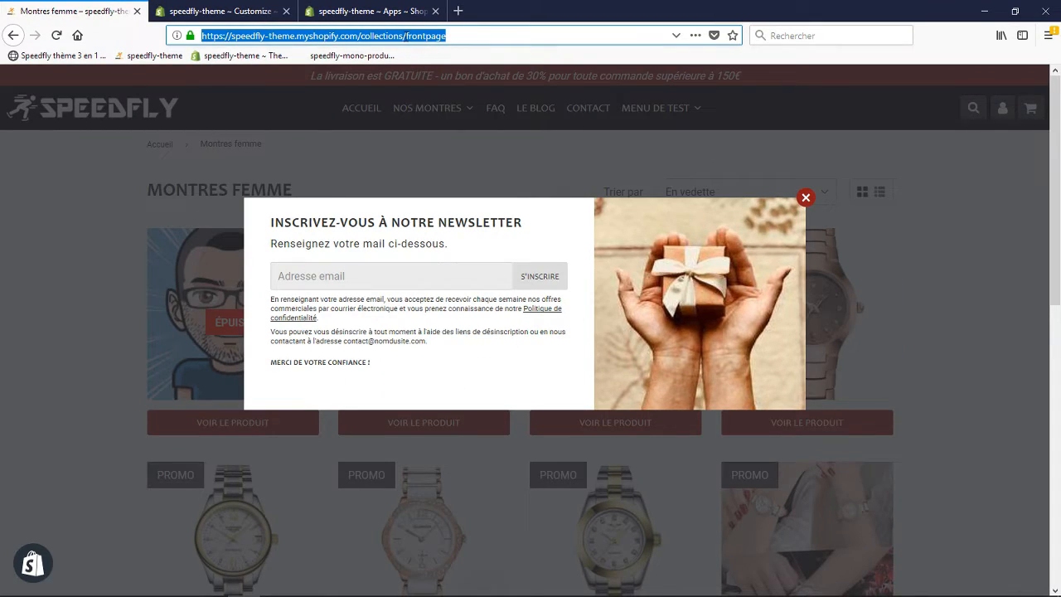
key(Return)
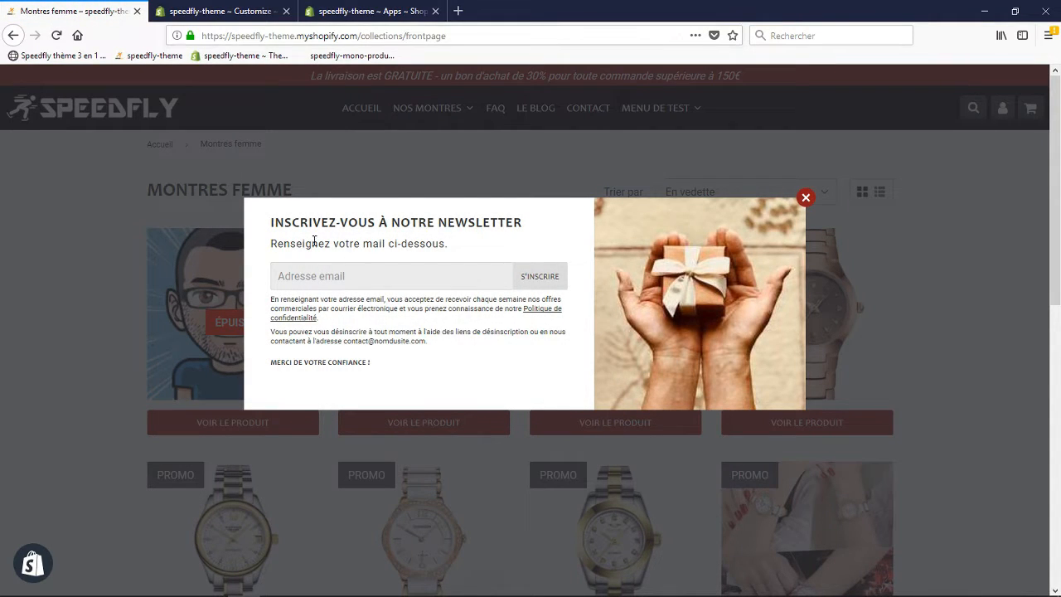
click(805, 199)
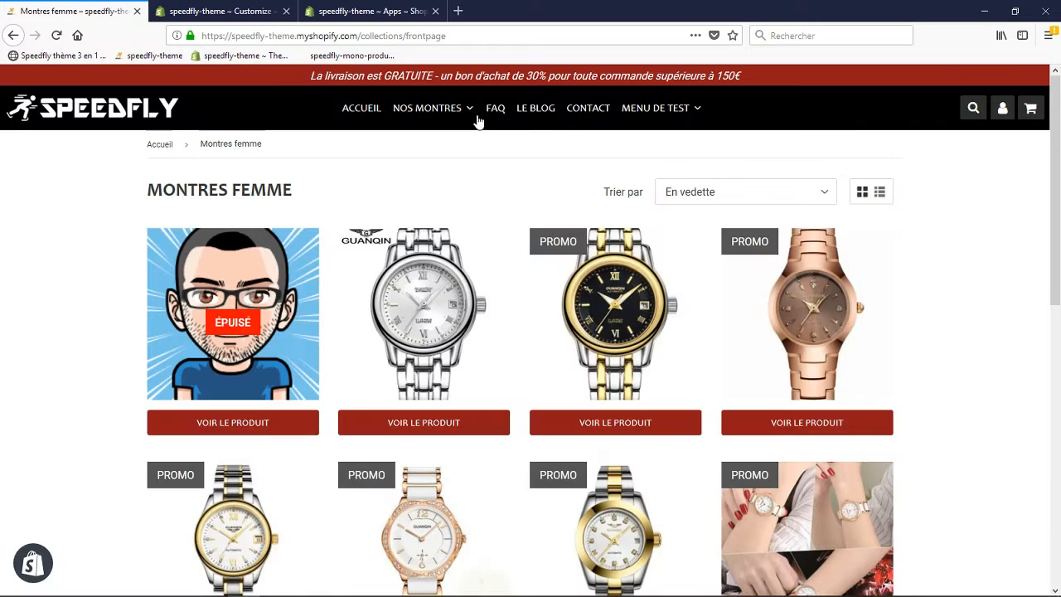
mouse_move(444, 143)
click(437, 169)
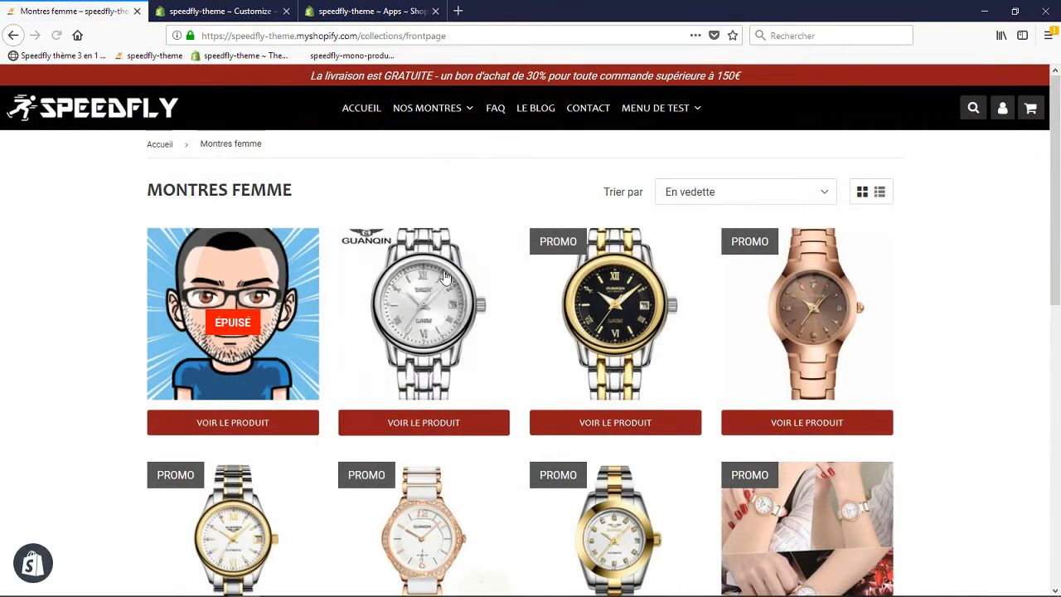
Check the newsletter popup in the editor's mobile preview, and deactivate the signup popup and save the theme.
click(237, 12)
click(610, 93)
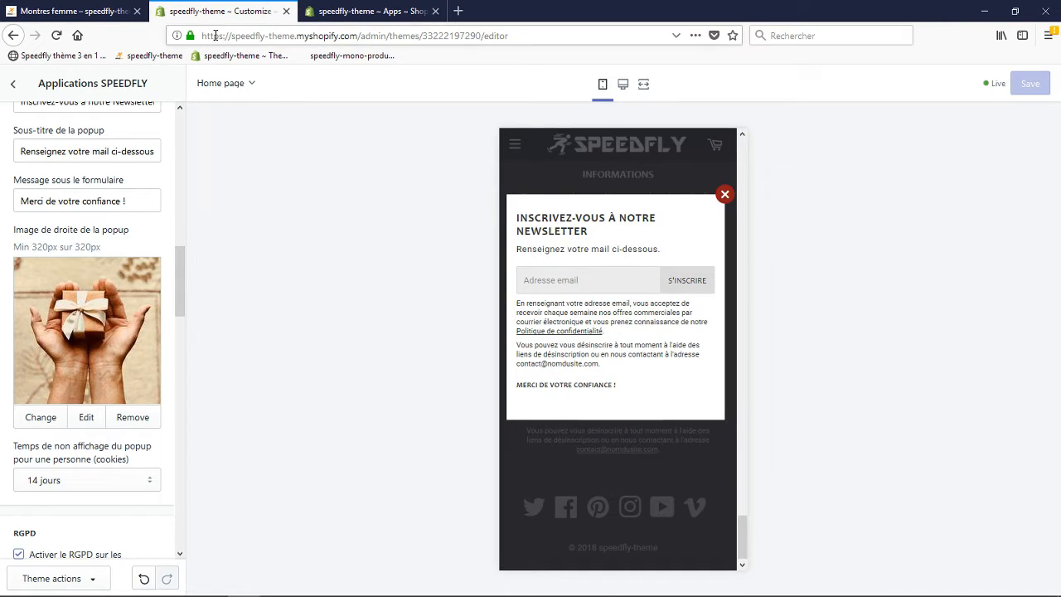
scroll(110, 226, up, 5)
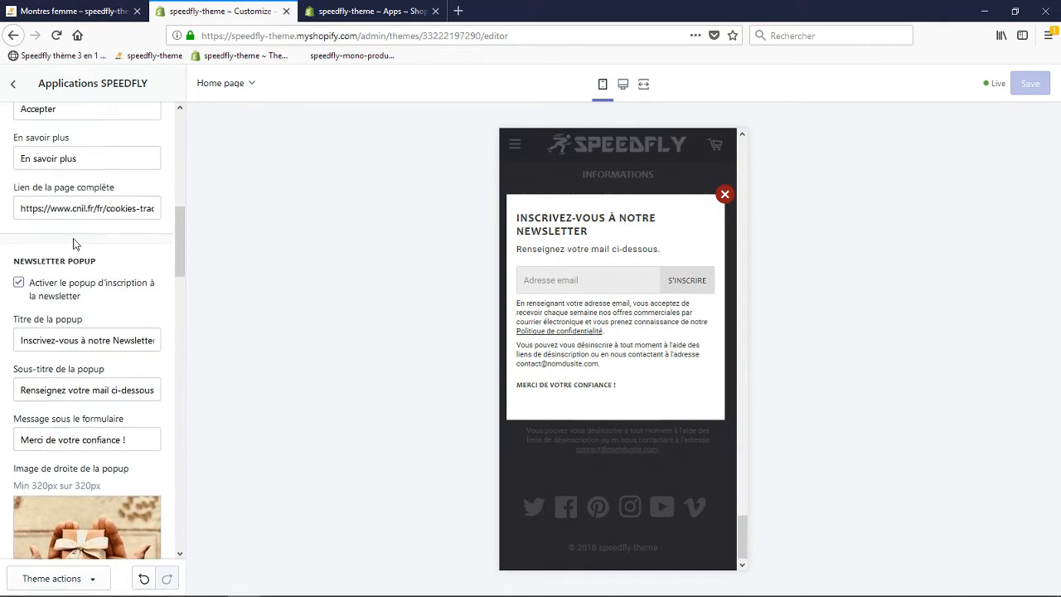
scroll(22, 290, down, 3)
click(18, 283)
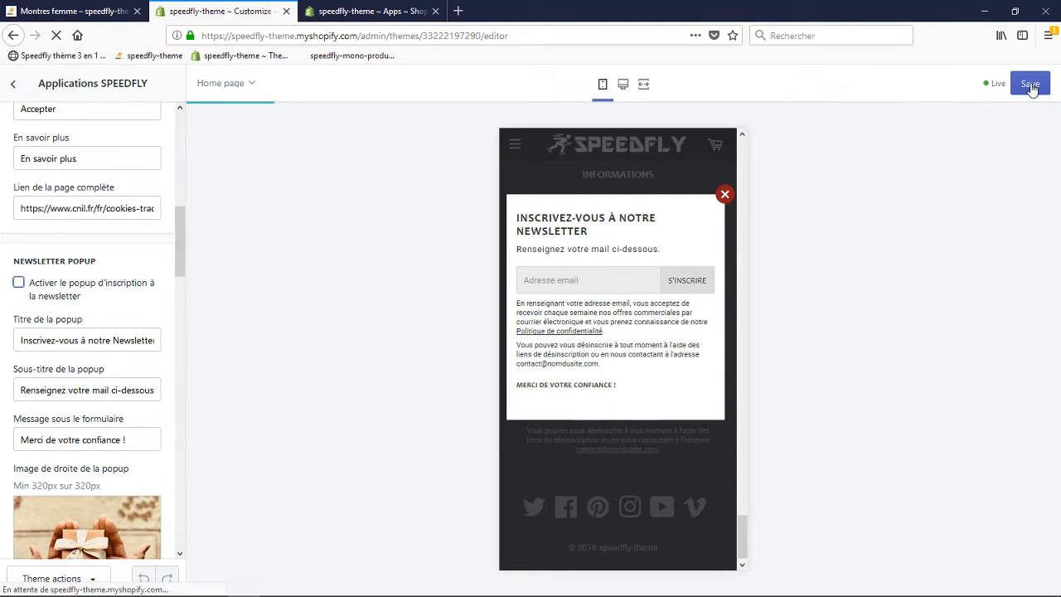
Consult the Speedfly version 1.12 update list, and return from the Applications SPEEDFLY settings to the theme settings overview.
click(376, 11)
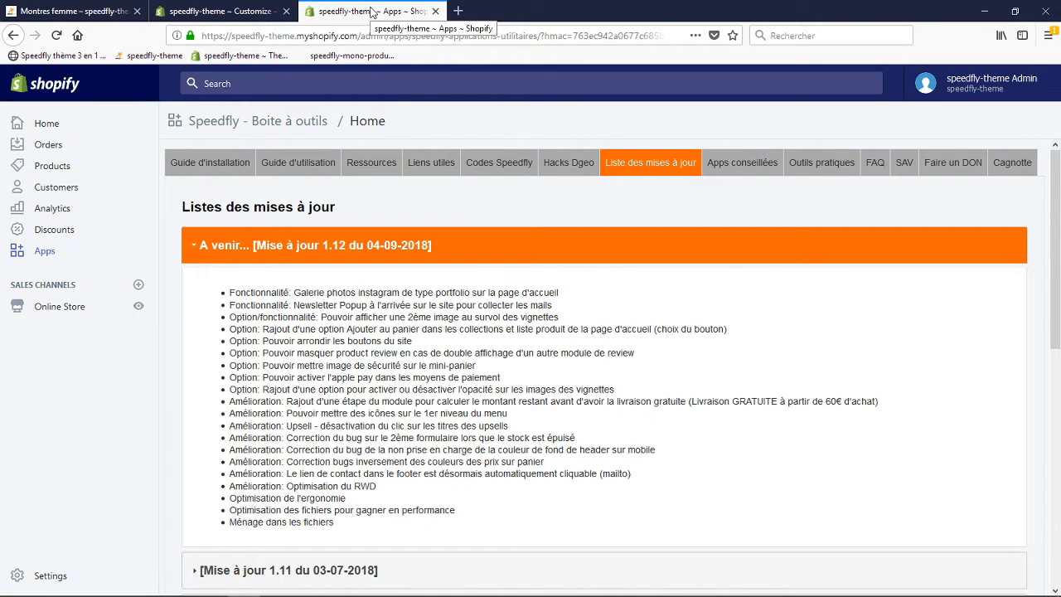
click(243, 10)
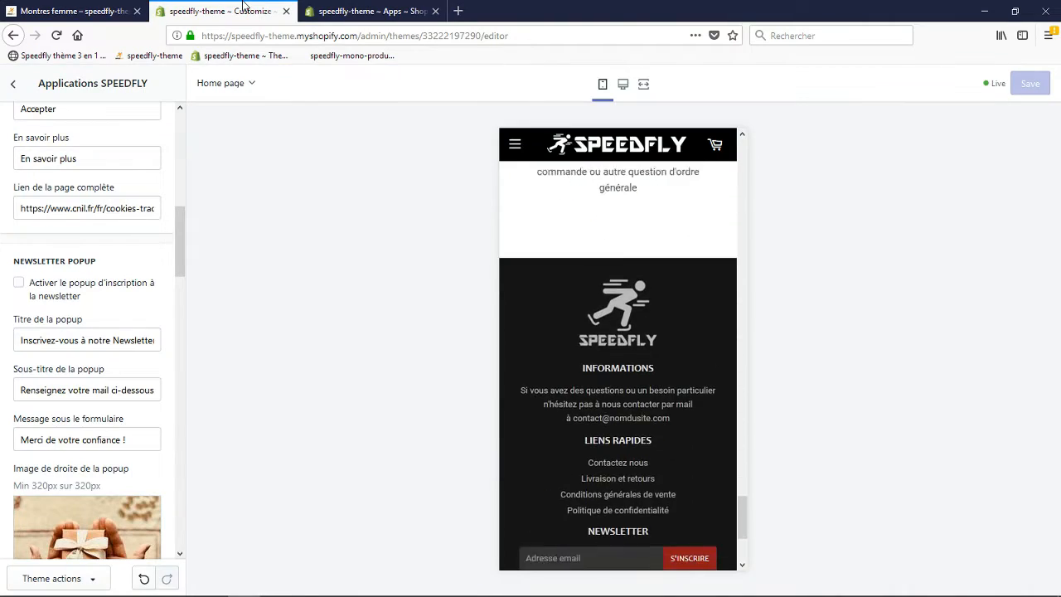
scroll(600, 272, up, 6)
scroll(601, 272, up, 10)
scroll(600, 267, up, 6)
scroll(142, 227, up, 2)
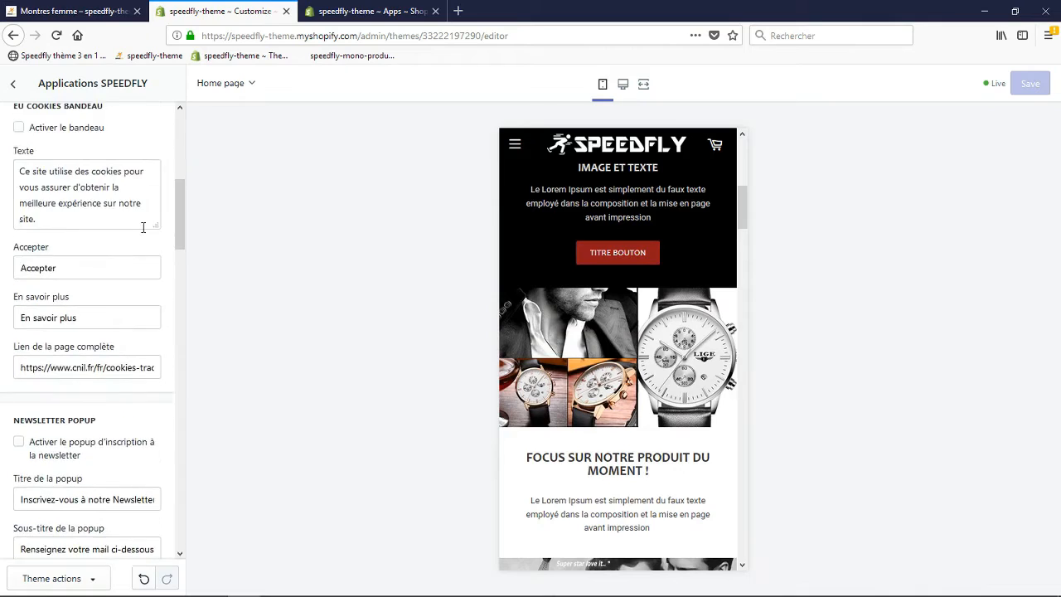
scroll(142, 227, up, 5)
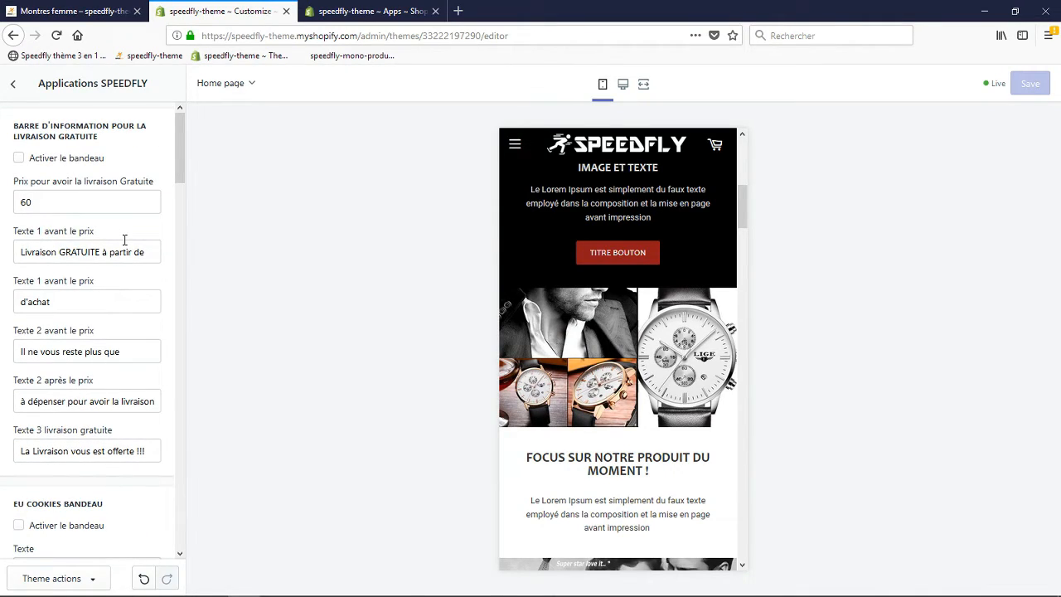
click(14, 86)
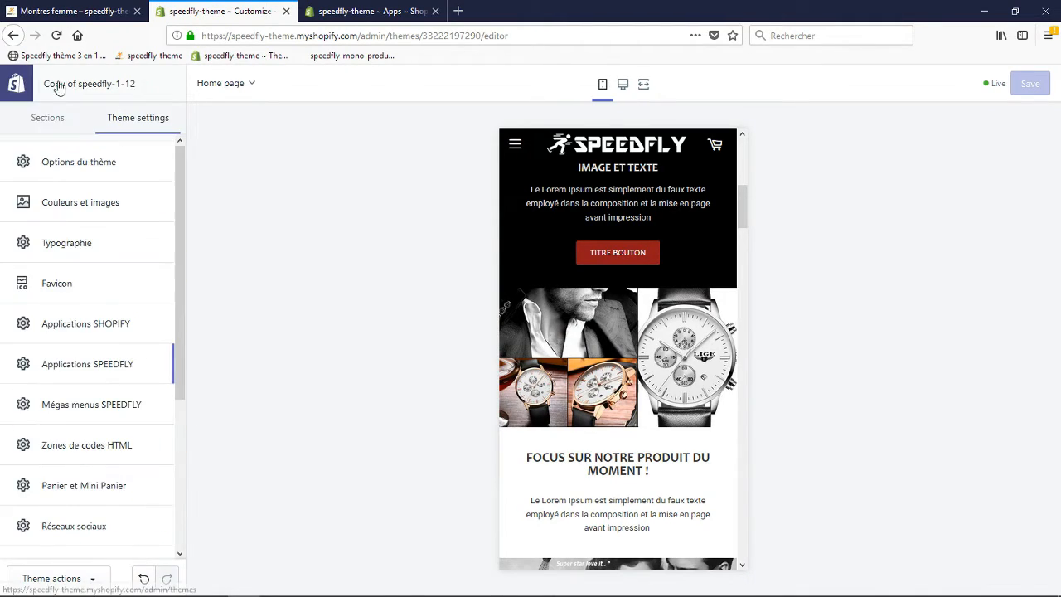
Show the Montres femme collection in the desktop preview and open its Collection section settings.
click(622, 85)
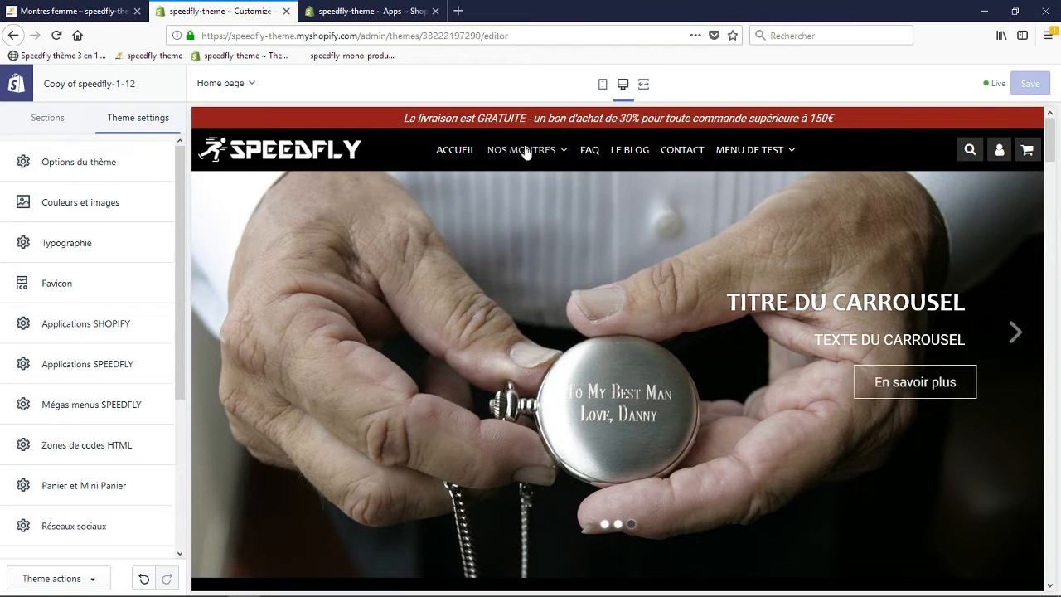
mouse_move(523, 149)
click(532, 199)
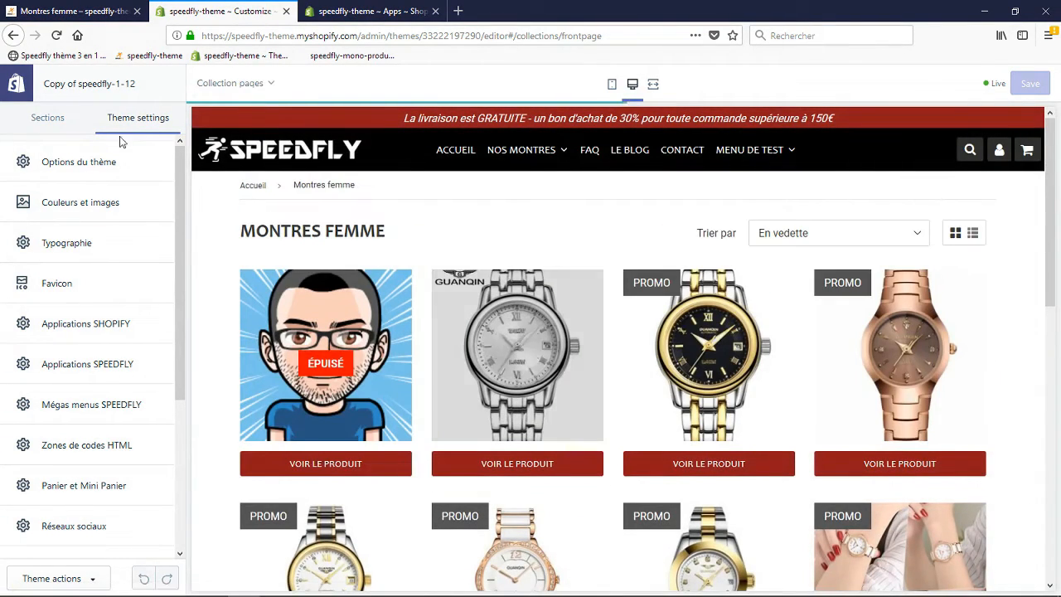
click(47, 120)
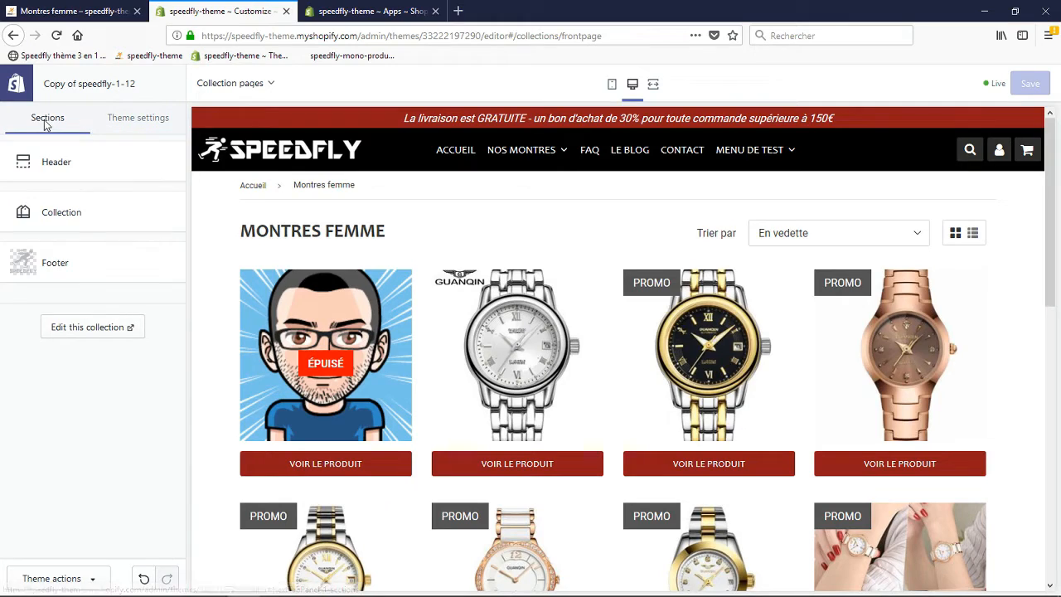
click(87, 219)
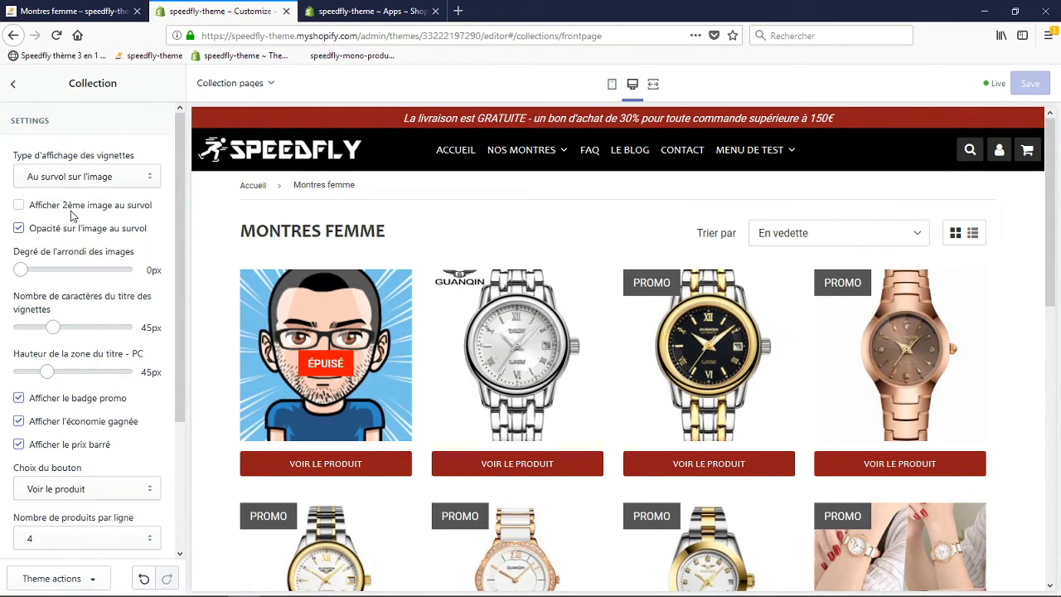
Enable the second image on hover for the collection thumbnails, save the theme, and check the effect on the storefront's Montres femme collection.
click(71, 213)
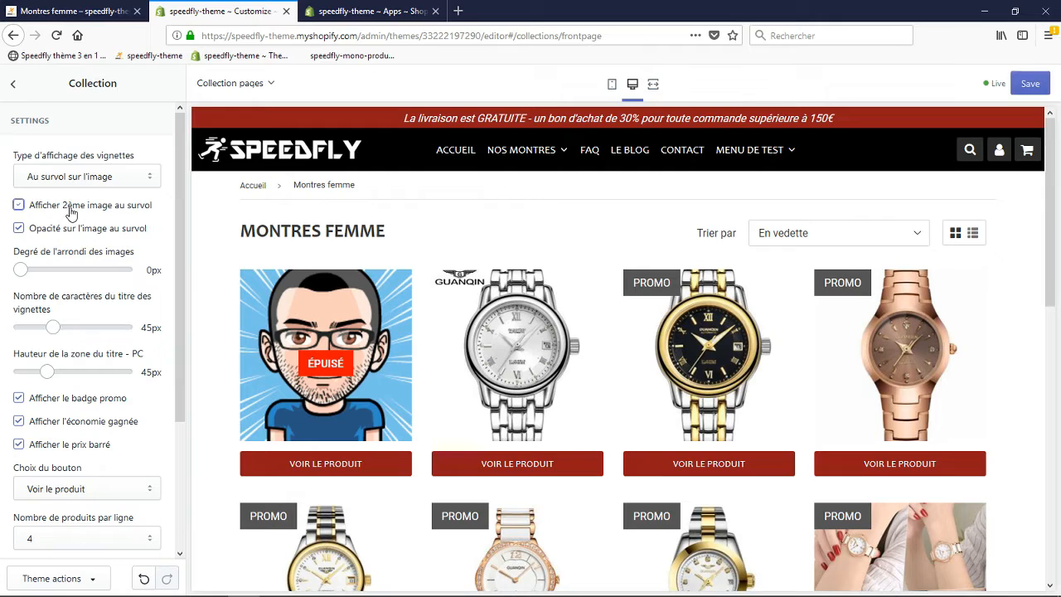
click(75, 11)
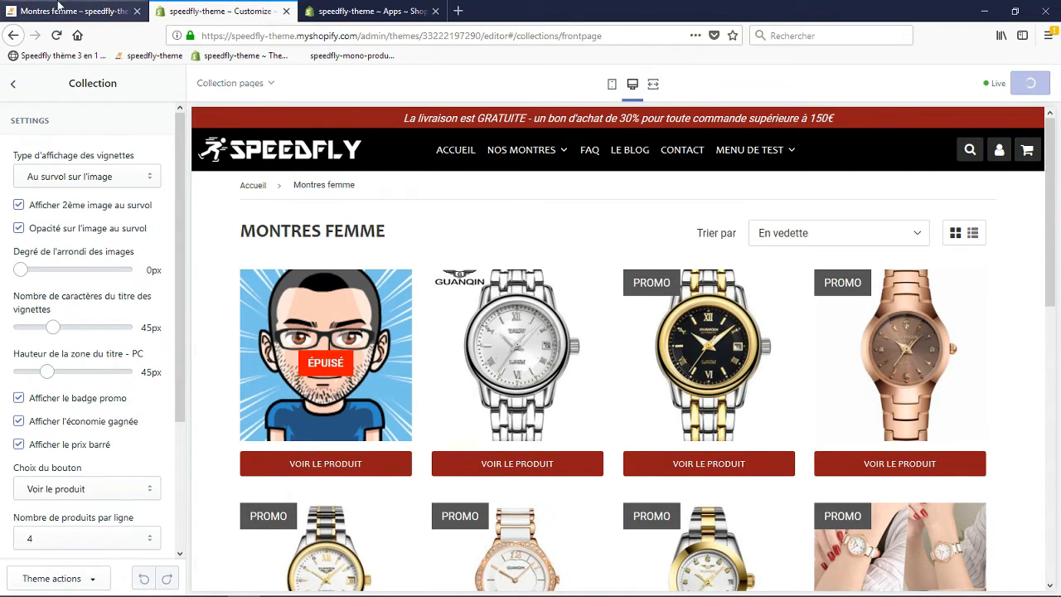
mouse_move(462, 123)
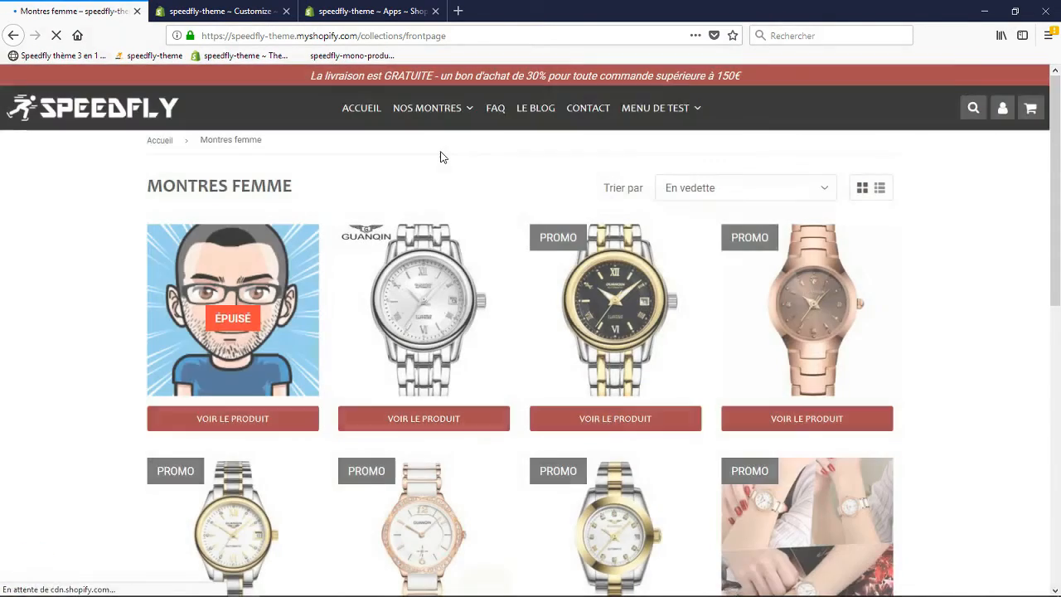
mouse_move(434, 108)
click(428, 175)
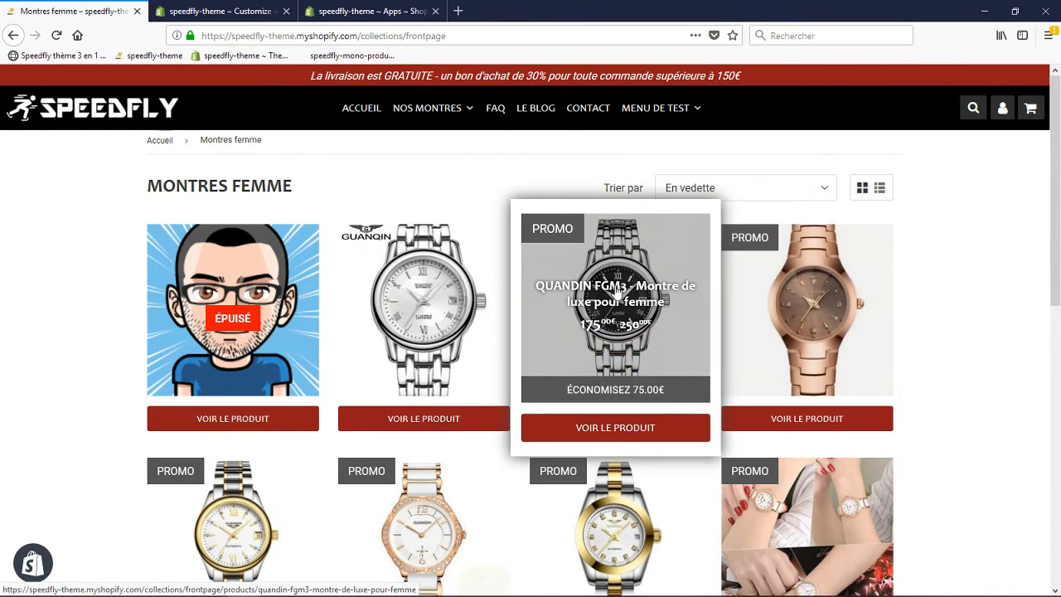
Set the collection's thumbnail display type to Normal and save the theme.
click(217, 11)
click(74, 11)
click(217, 9)
click(84, 175)
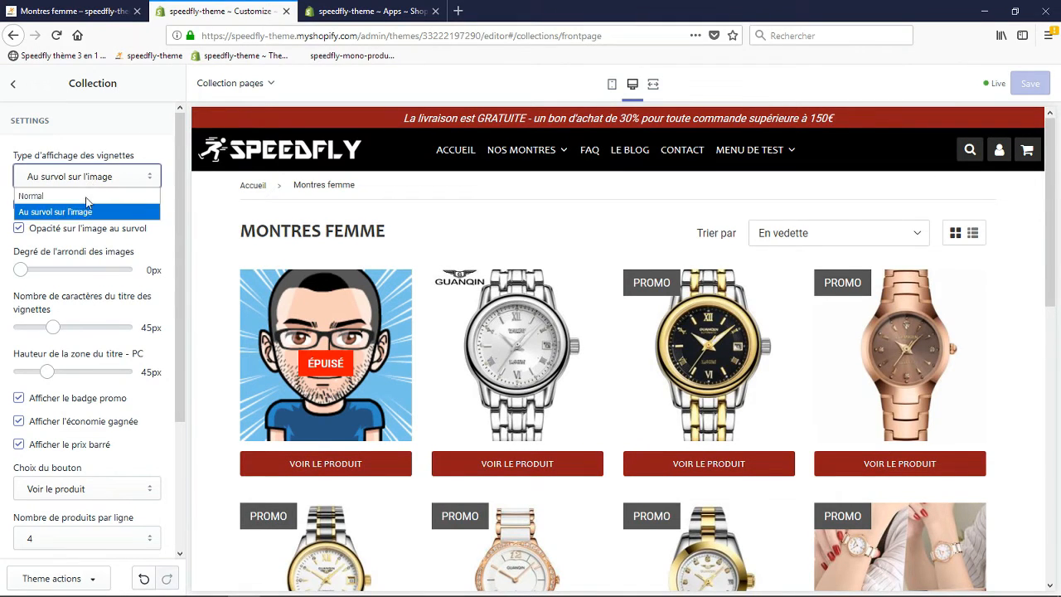
click(75, 192)
click(1034, 92)
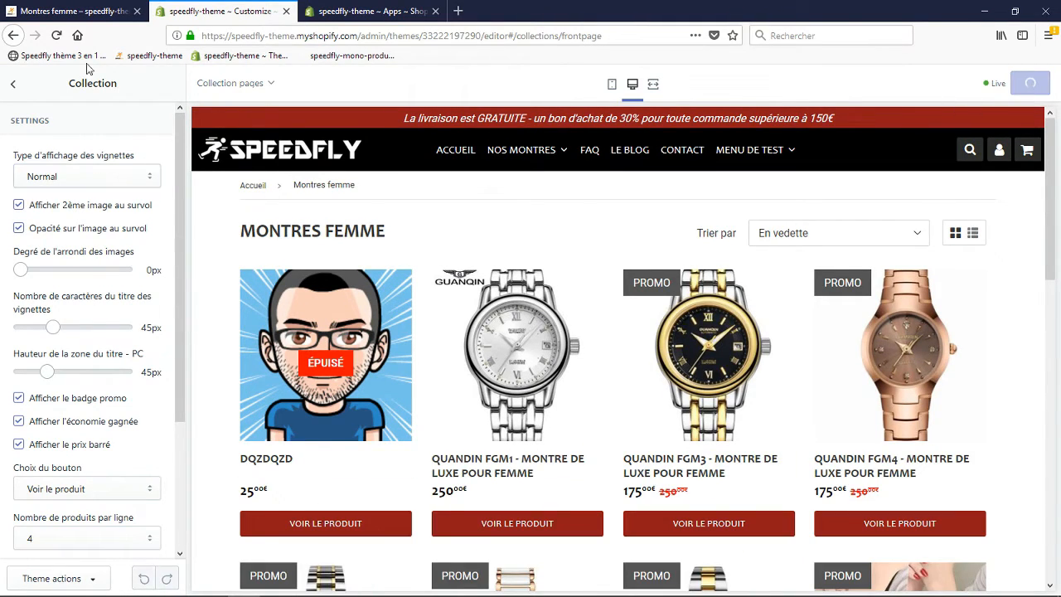
Reload the storefront's Montres femme collection and check the second image on hover across its product thumbnails.
click(76, 10)
key(F5)
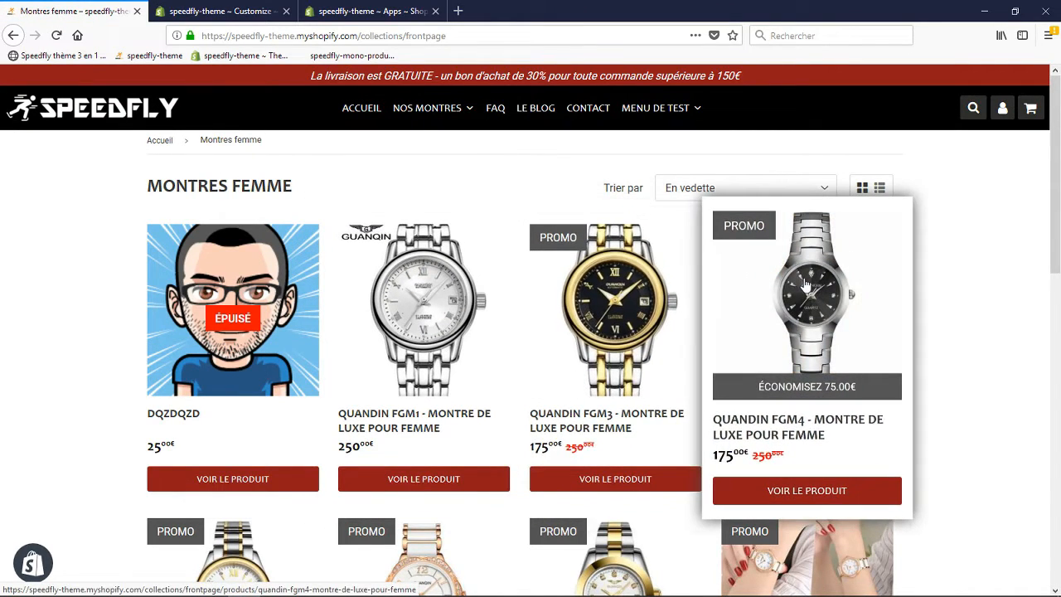
scroll(423, 348, down, 3)
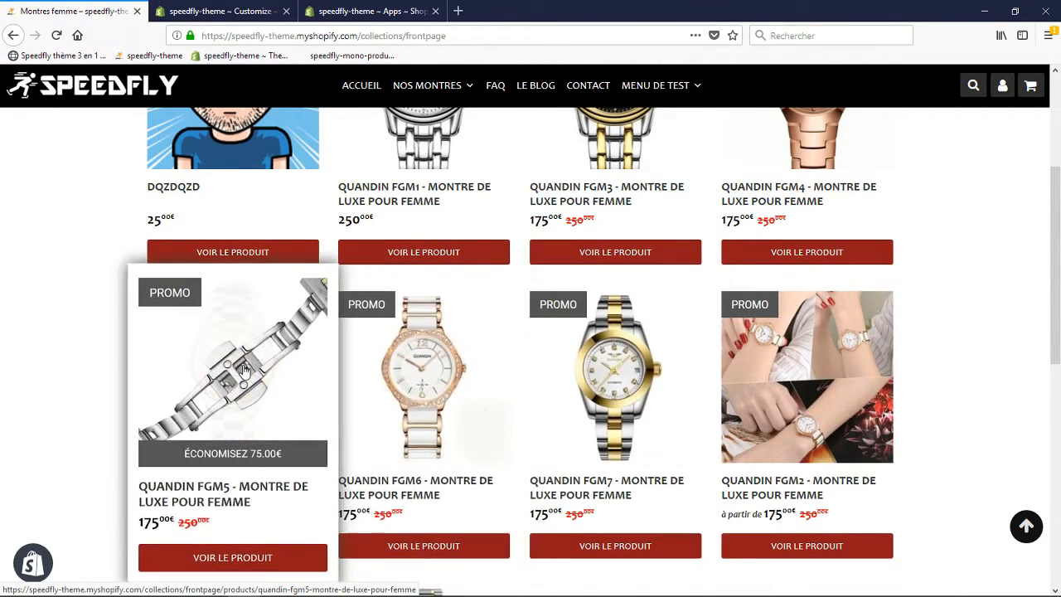
scroll(245, 372, down, 2)
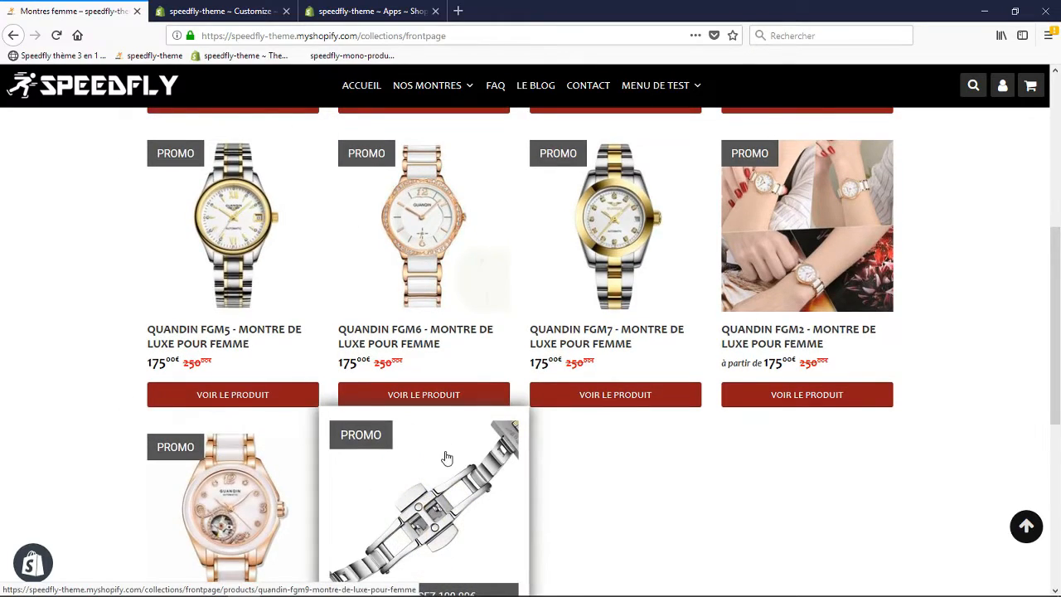
scroll(439, 423, up, 2)
scroll(796, 315, up, 3)
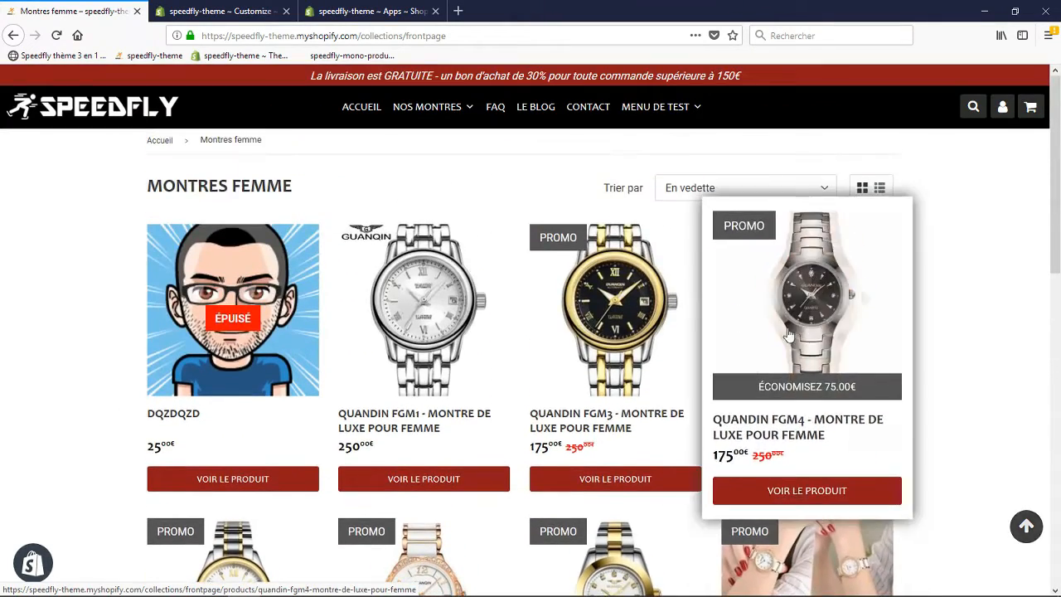
key(ctrl+Tab)
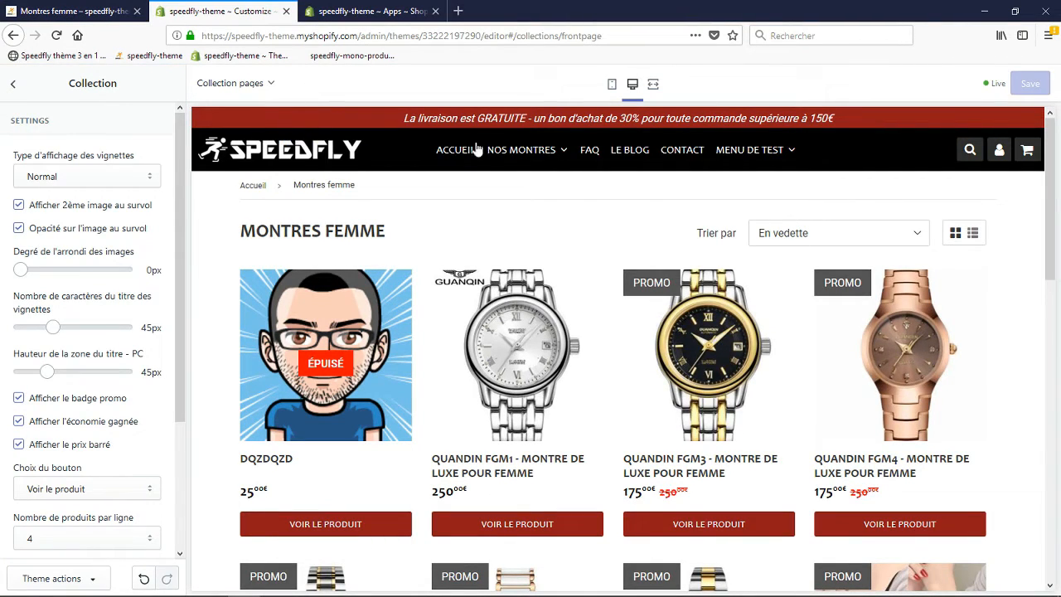
Open the home page's Montres femme section settings and try the second-image-on-hover option, switching it on and off again.
click(12, 86)
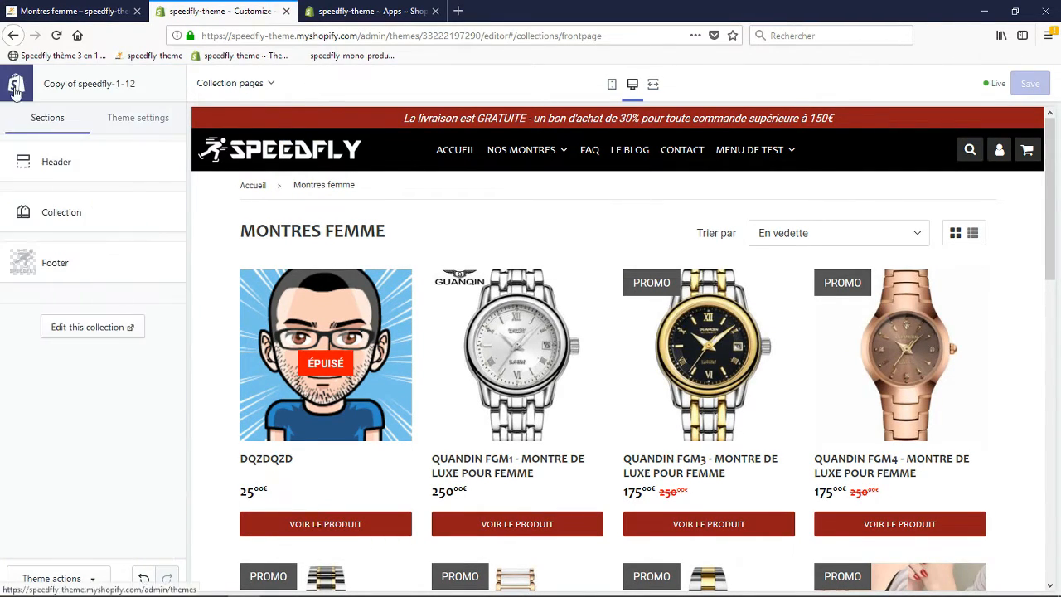
click(287, 154)
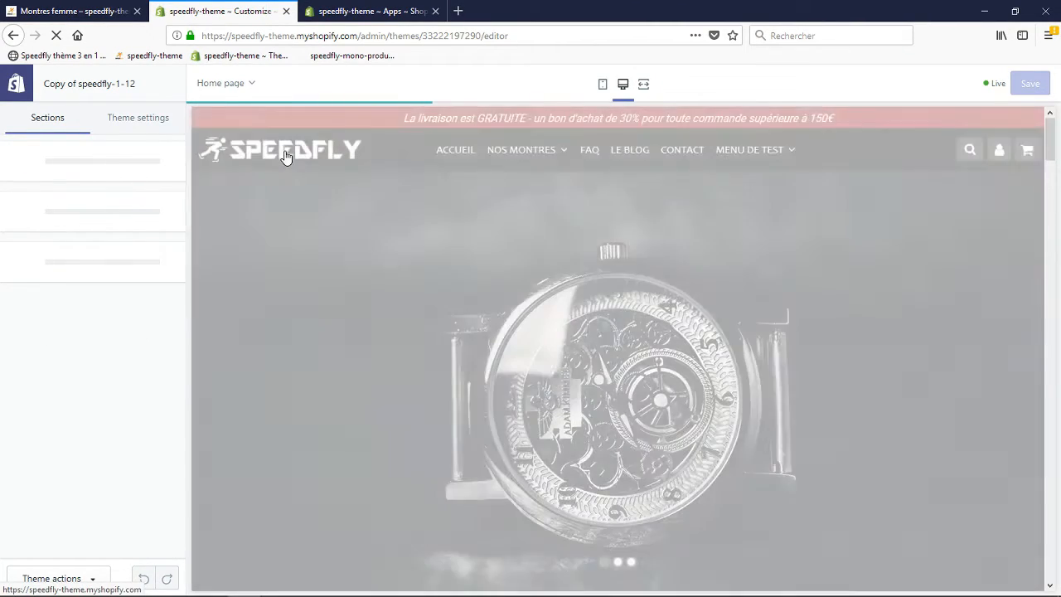
scroll(92, 406, down, 3)
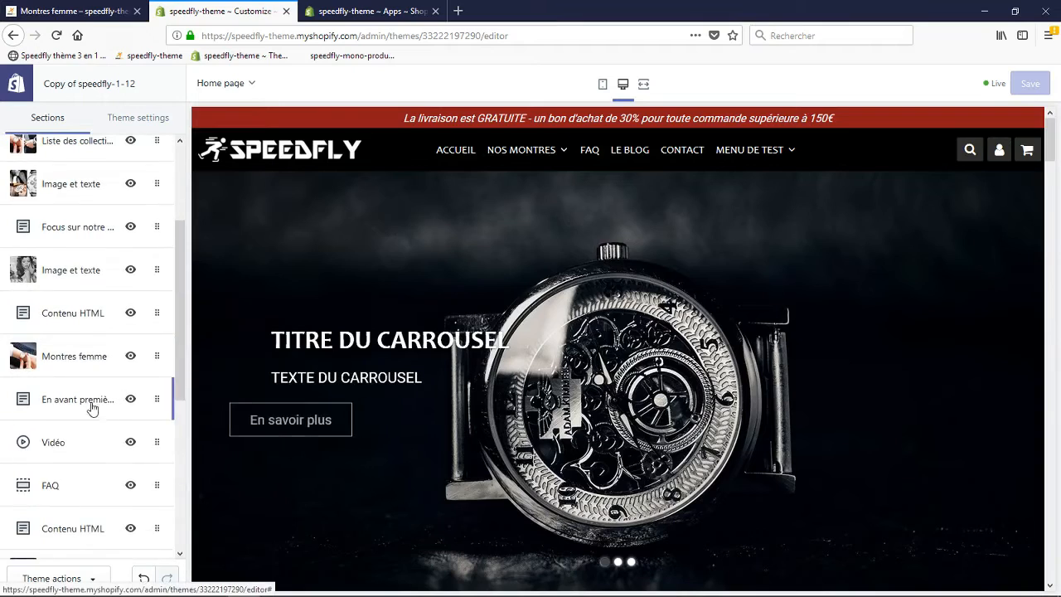
click(79, 357)
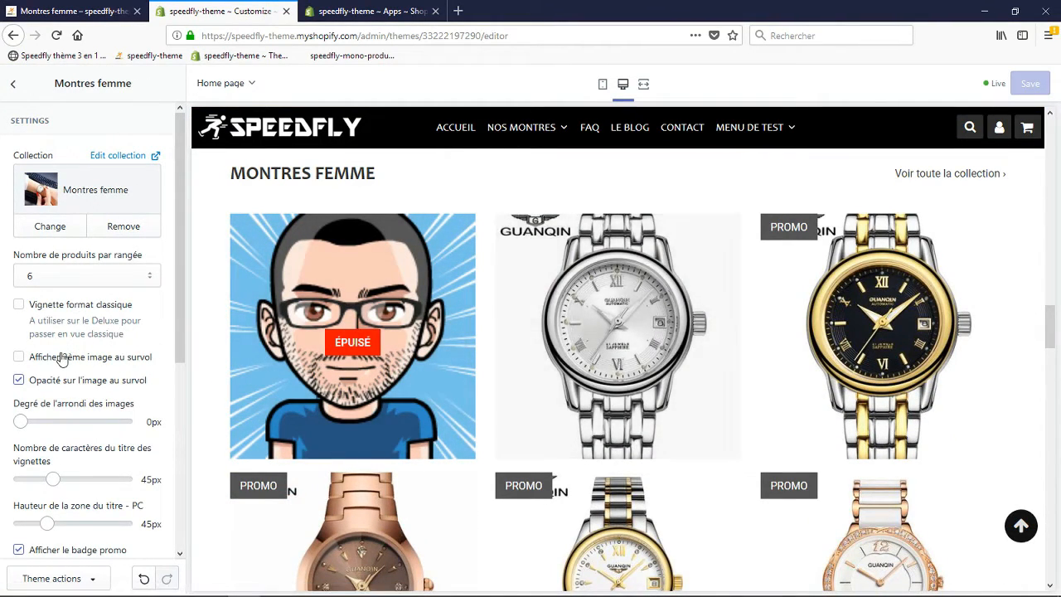
click(62, 358)
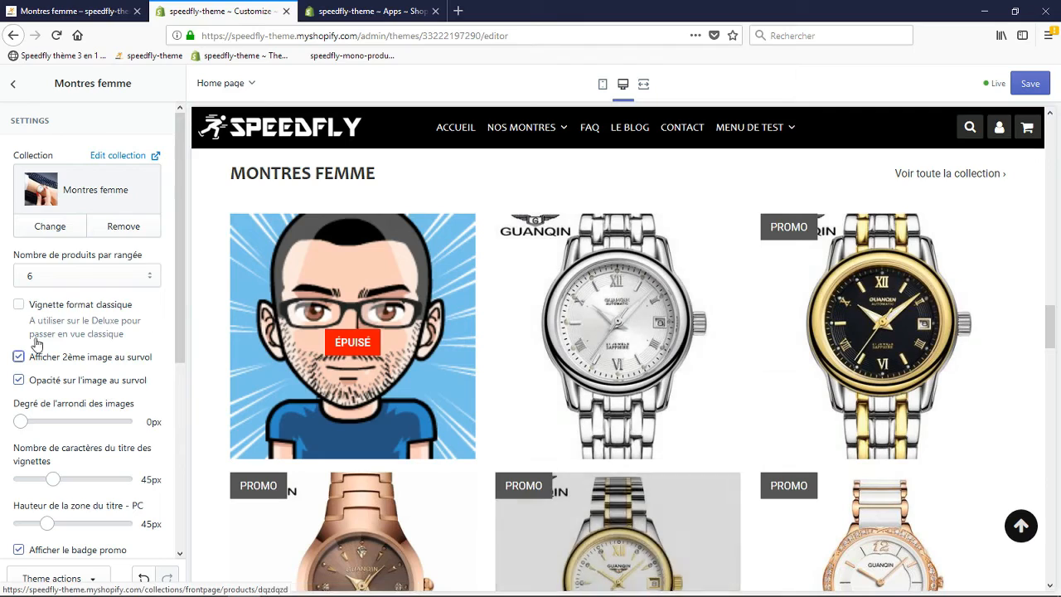
click(64, 363)
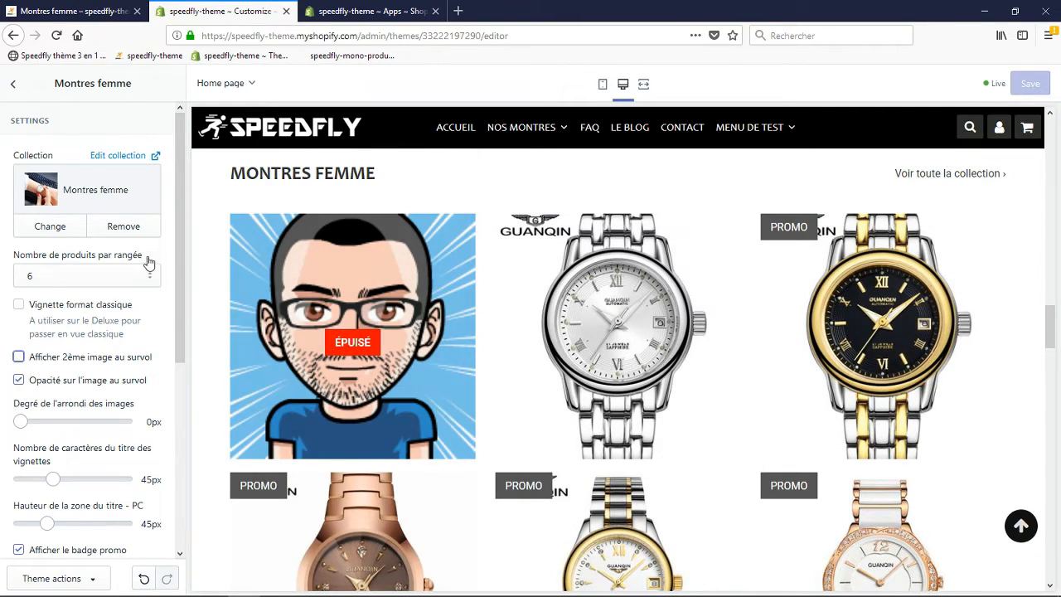
click(15, 85)
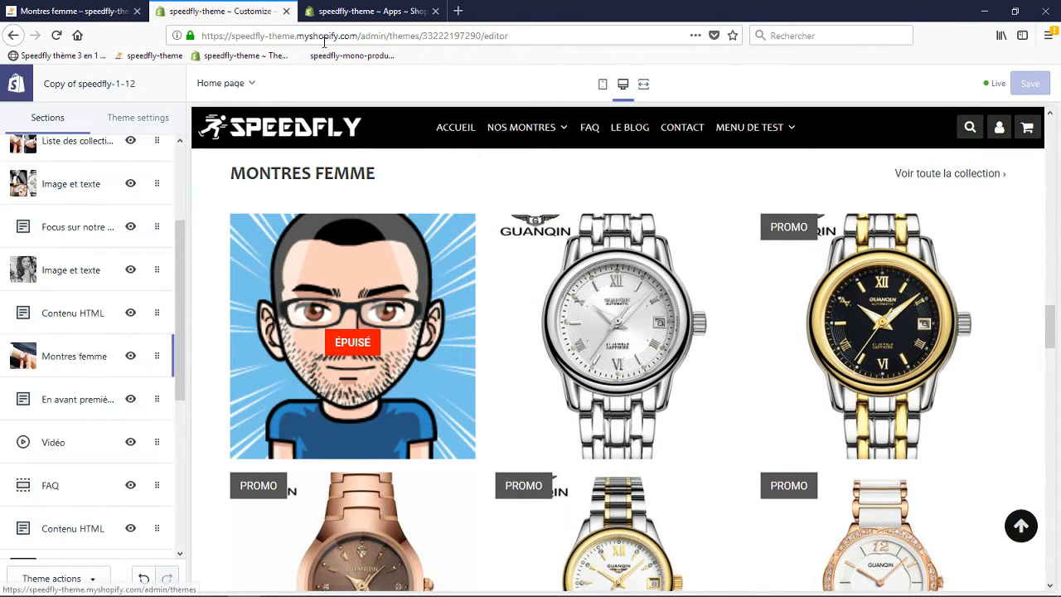
Consult the Speedfly 1.12 update list and examine the hover opacity on the home page's Montres femme thumbnails.
click(400, 8)
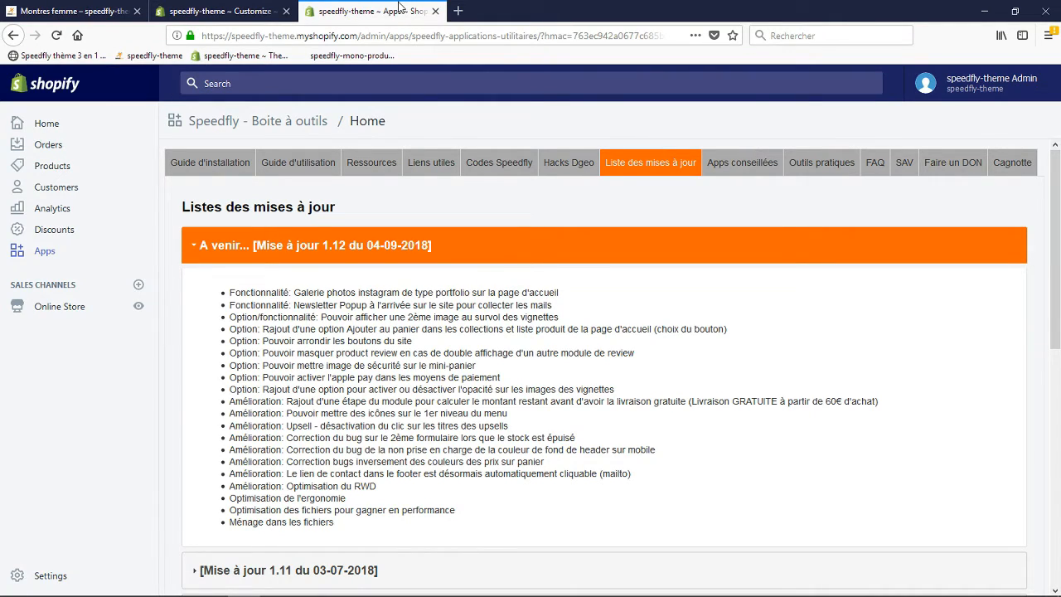
click(222, 11)
scroll(294, 267, up, 20)
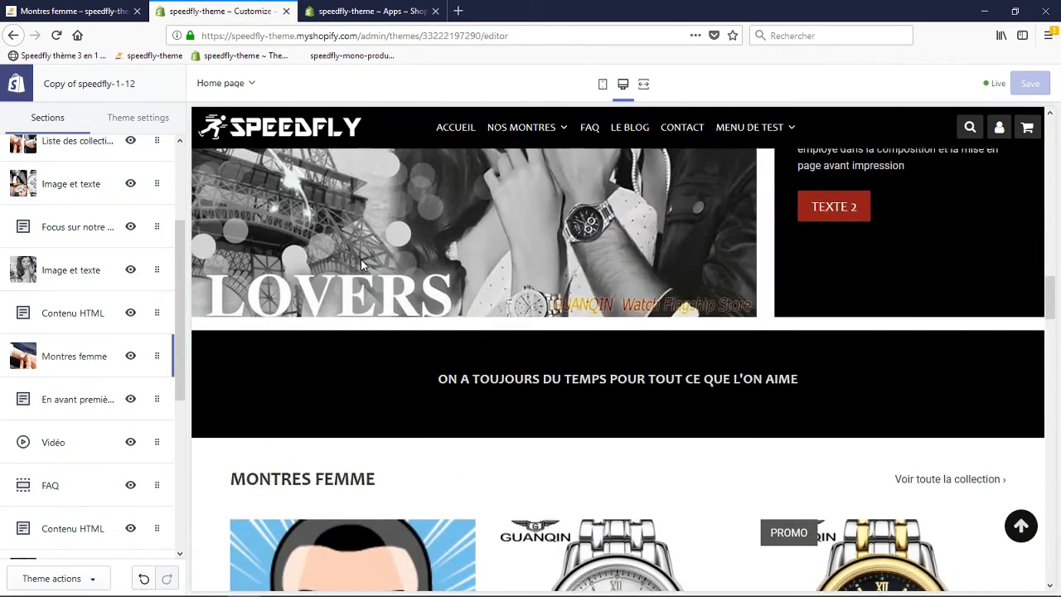
scroll(361, 265, down, 3)
scroll(359, 266, down, 5)
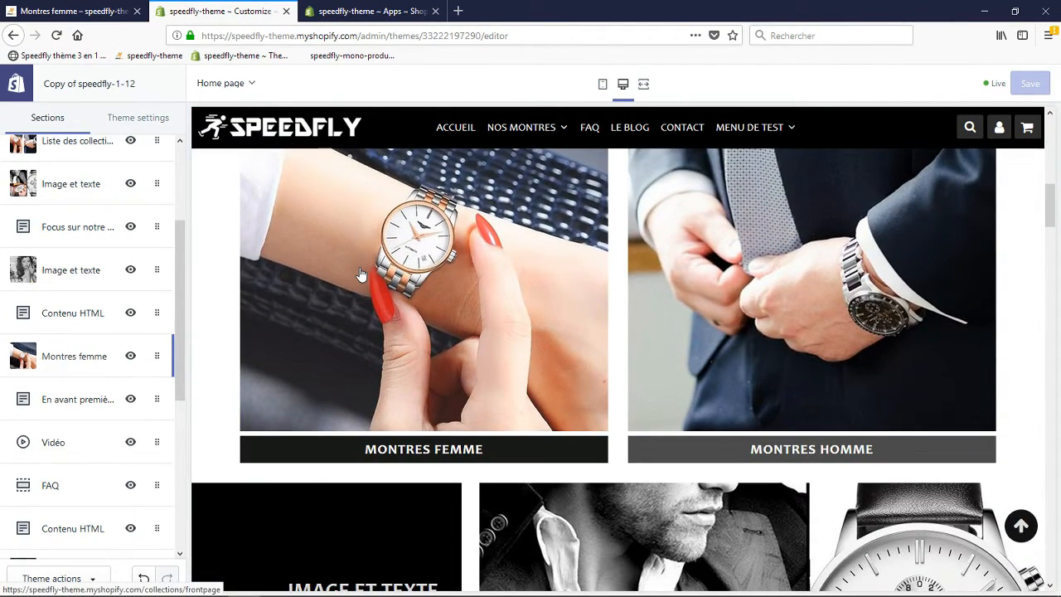
scroll(359, 269, down, 10)
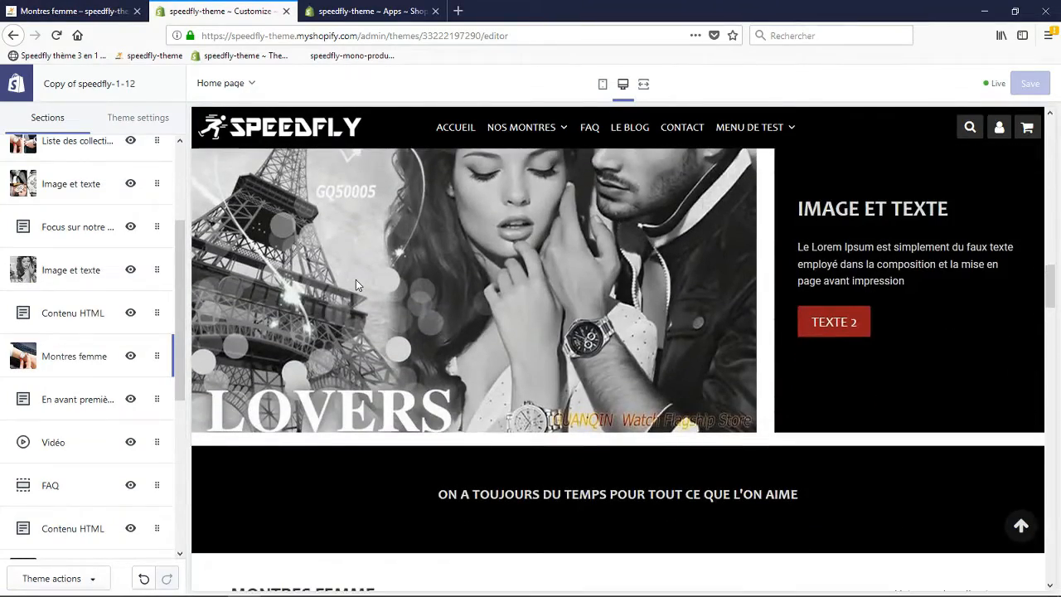
scroll(355, 284, down, 5)
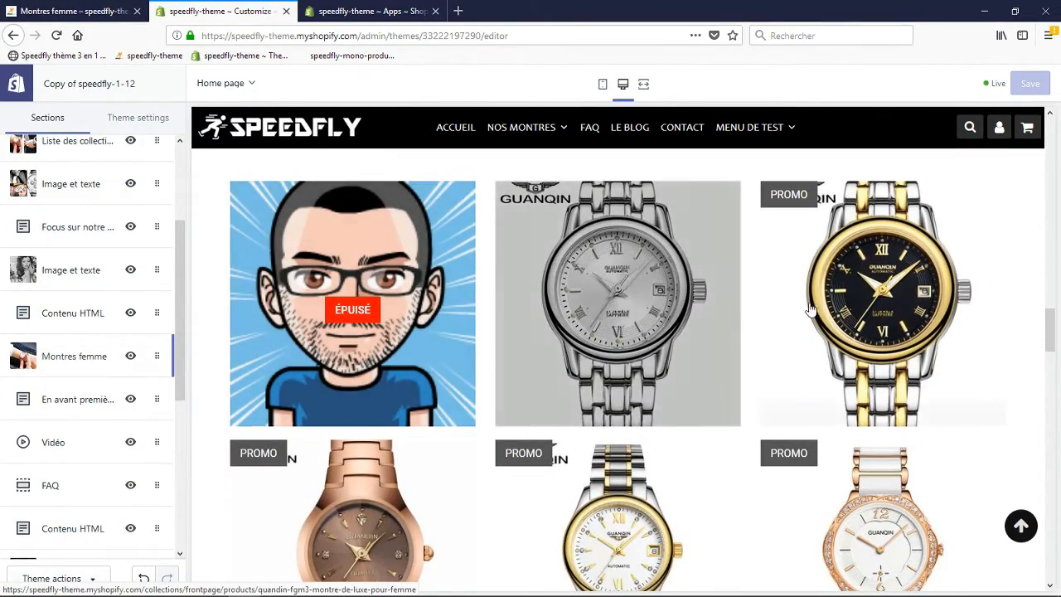
scroll(788, 348, down, 3)
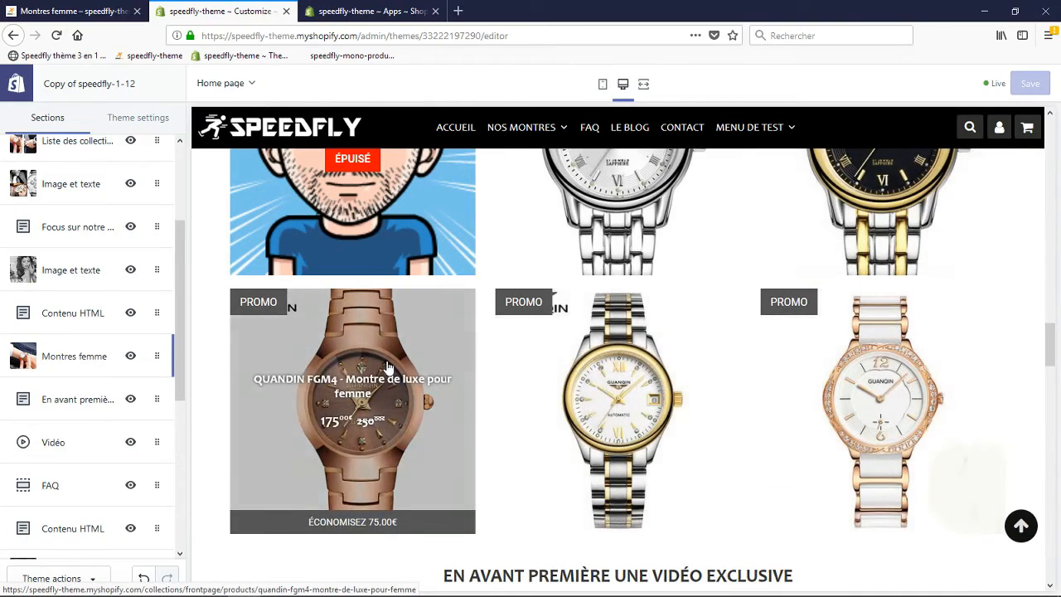
scroll(908, 487, up, 3)
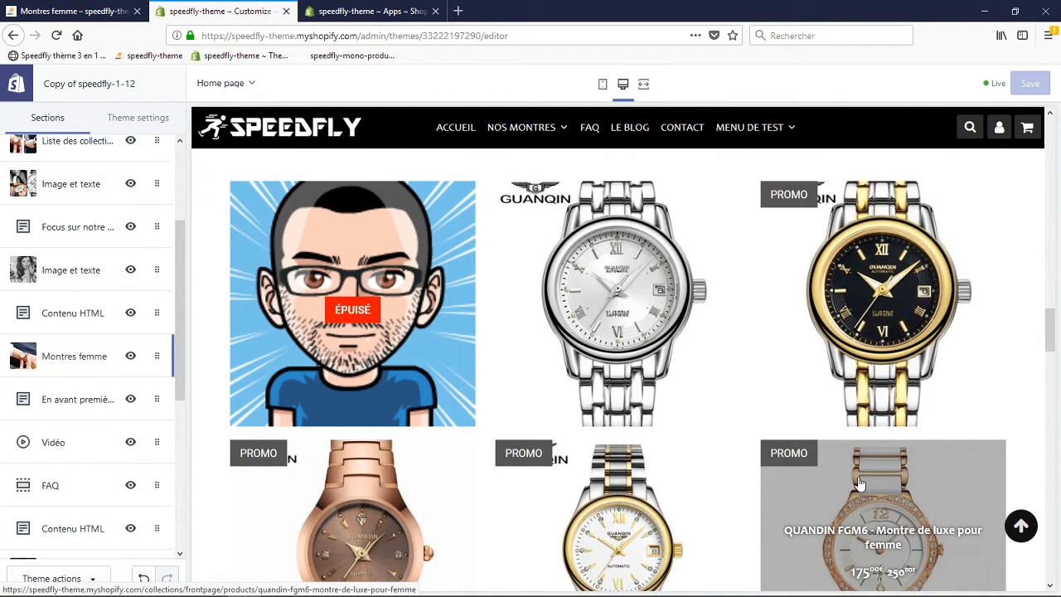
scroll(564, 344, down, 5)
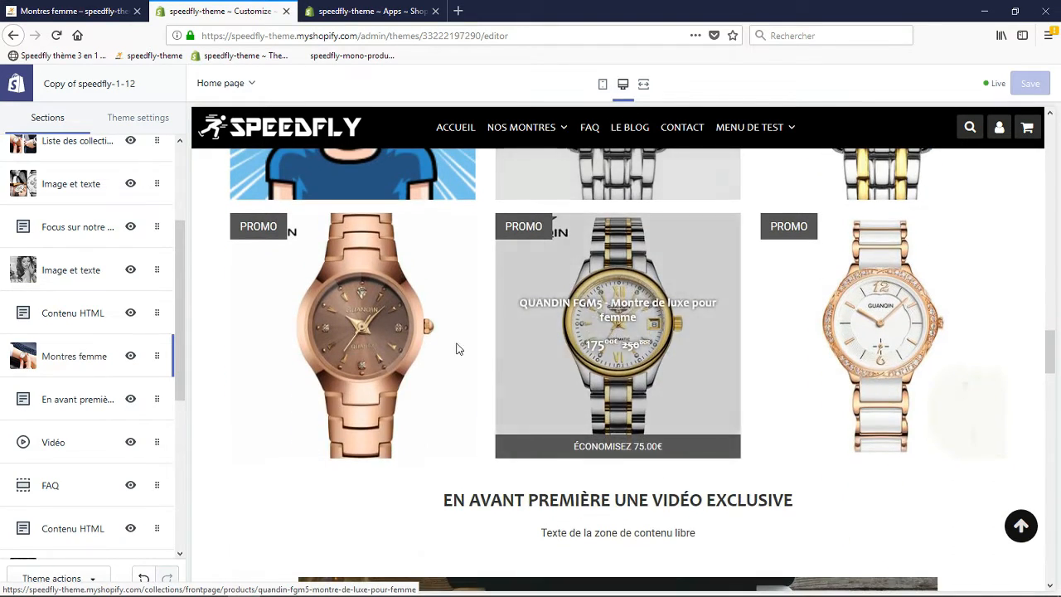
scroll(129, 208, up, 3)
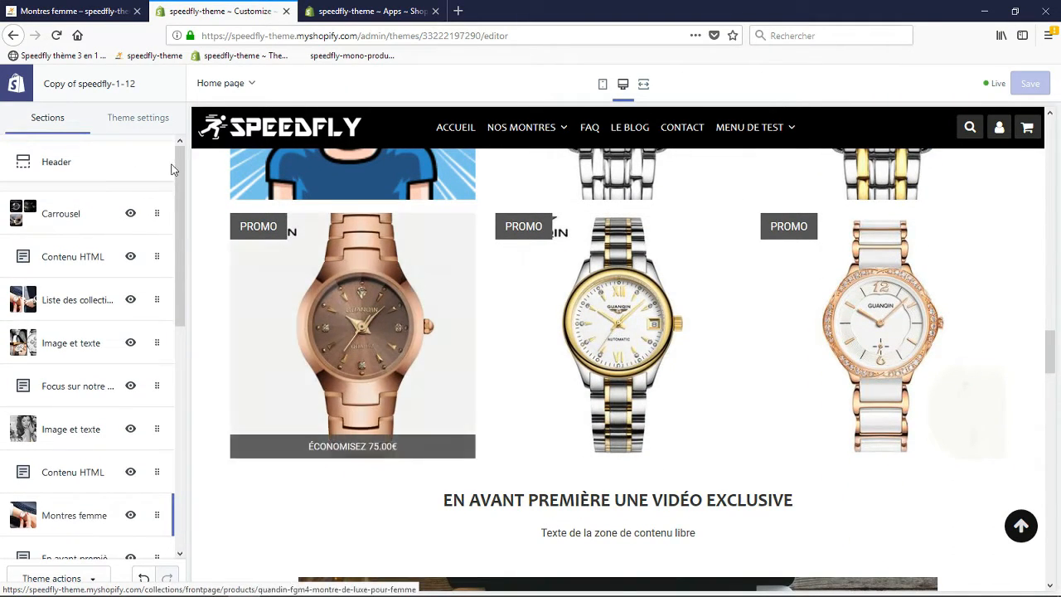
Show the Montres femme collection page in the editor preview and open its Collection section settings.
click(127, 130)
click(34, 128)
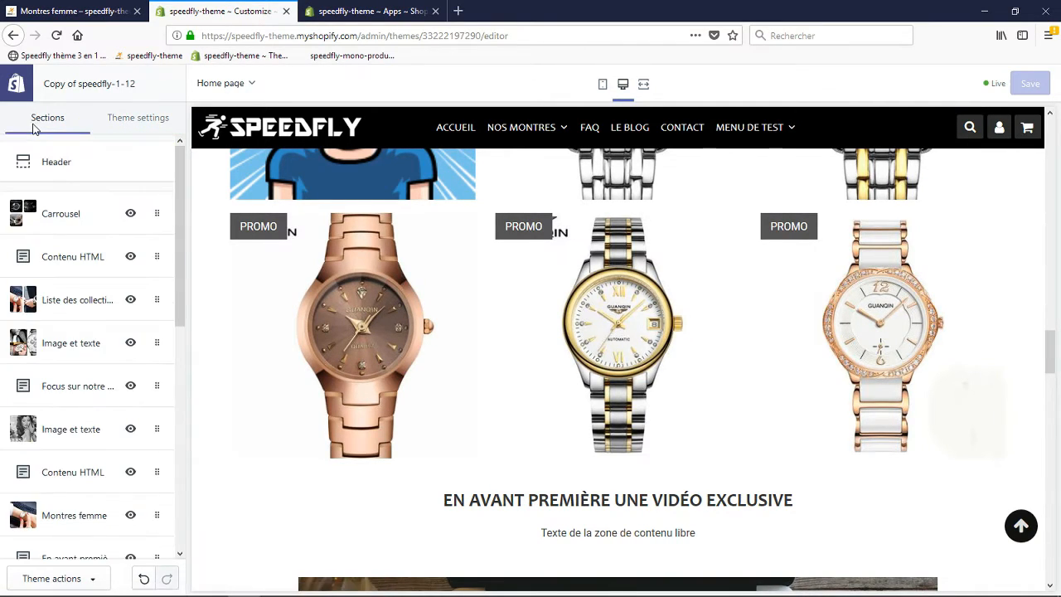
scroll(359, 267, up, 5)
mouse_move(536, 138)
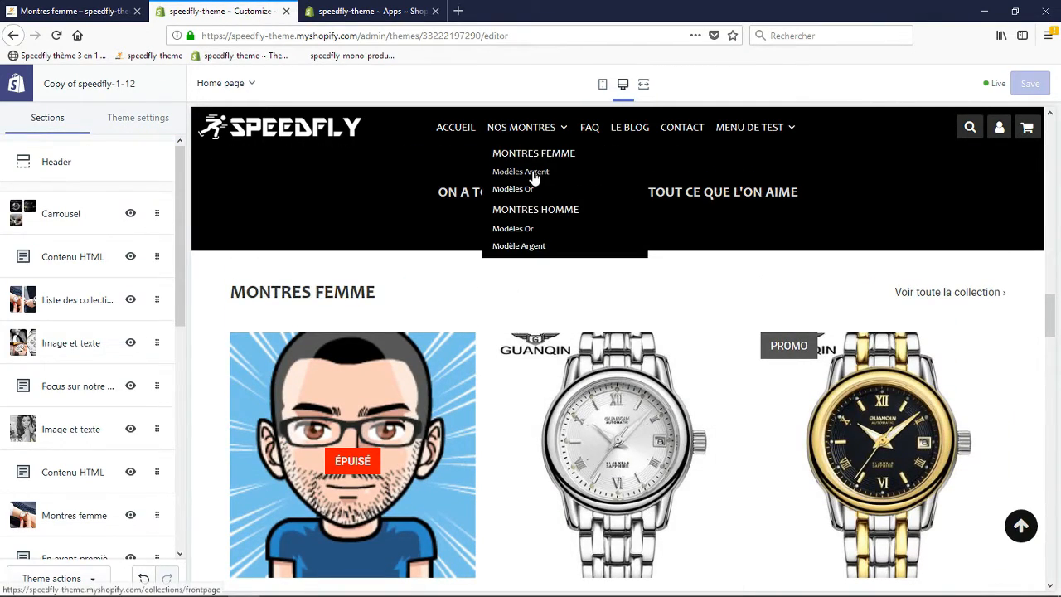
click(534, 176)
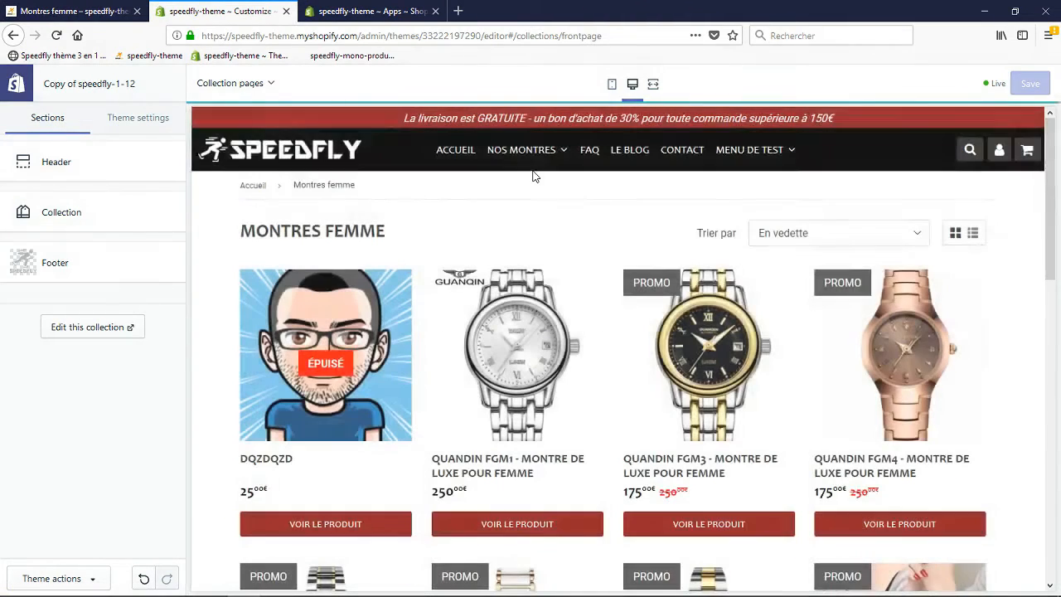
click(59, 217)
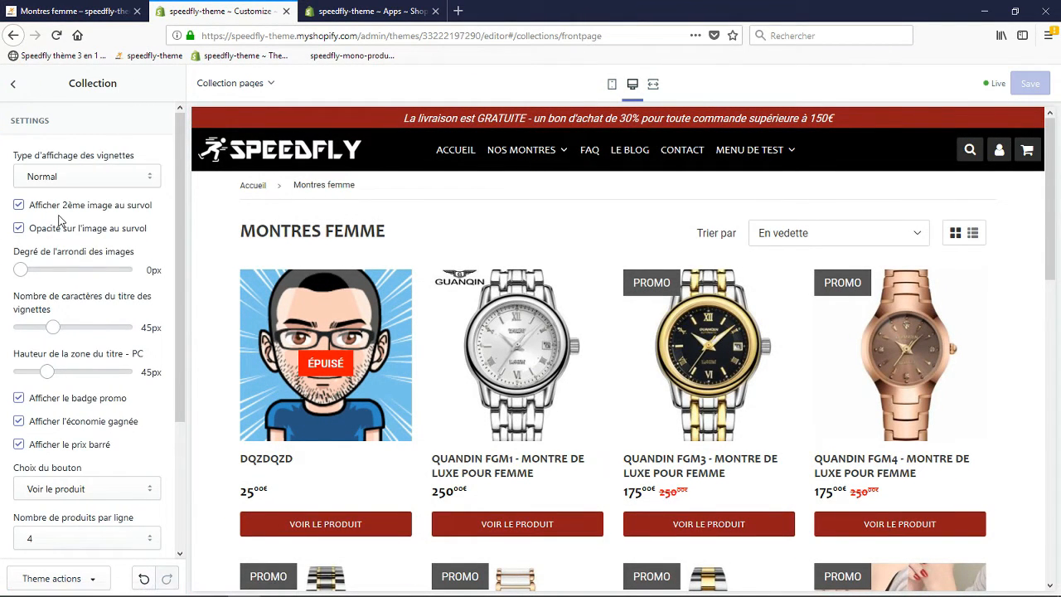
Try the Pas de bouton choice for the collection thumbnails, and set the button choice to Ajouter au panier.
scroll(116, 290, down, 4)
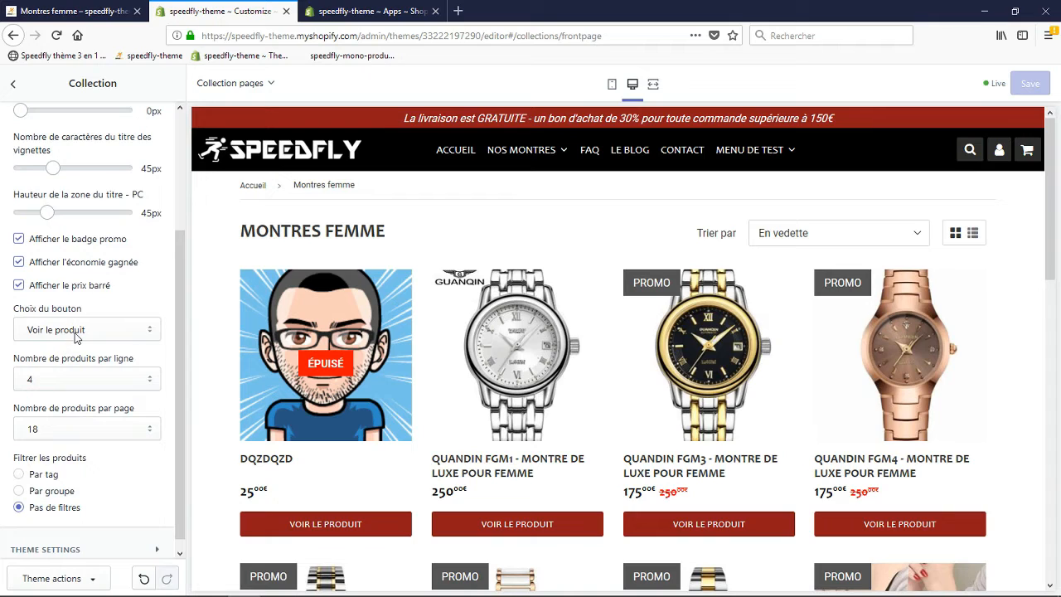
scroll(321, 481, down, 2)
click(83, 330)
click(73, 349)
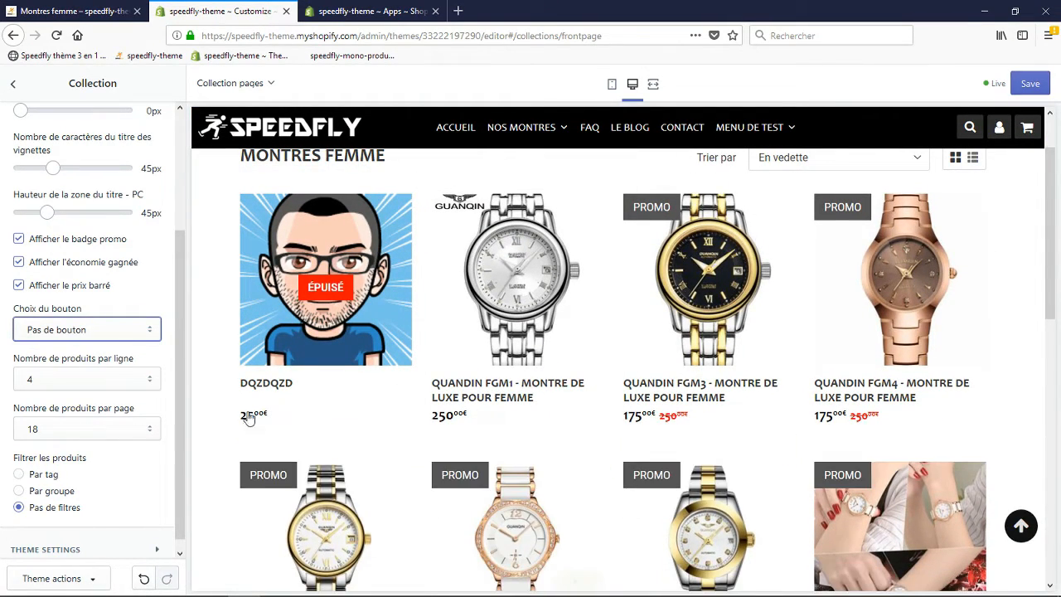
click(106, 331)
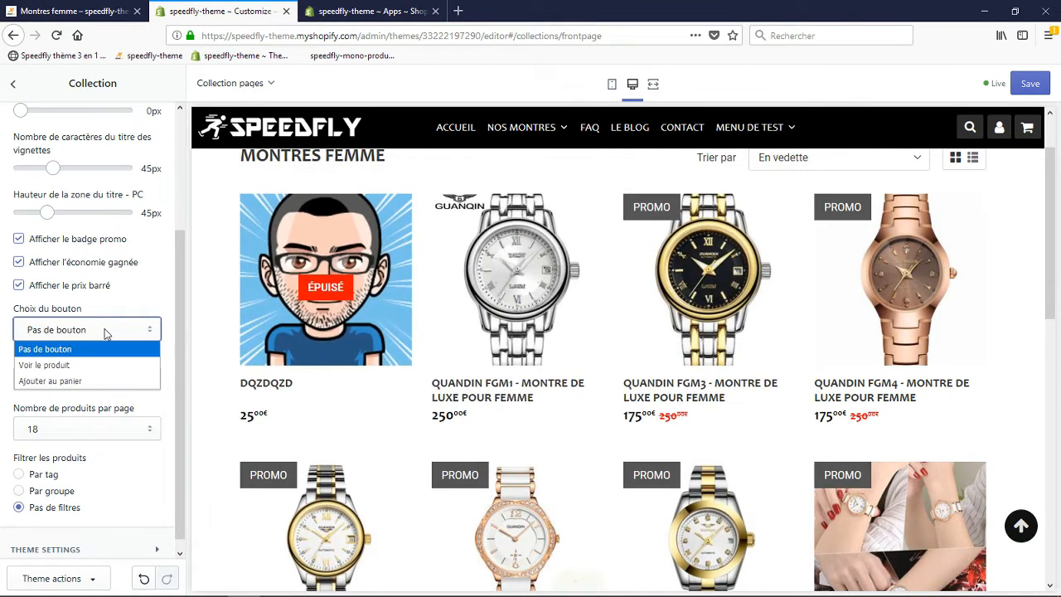
click(87, 381)
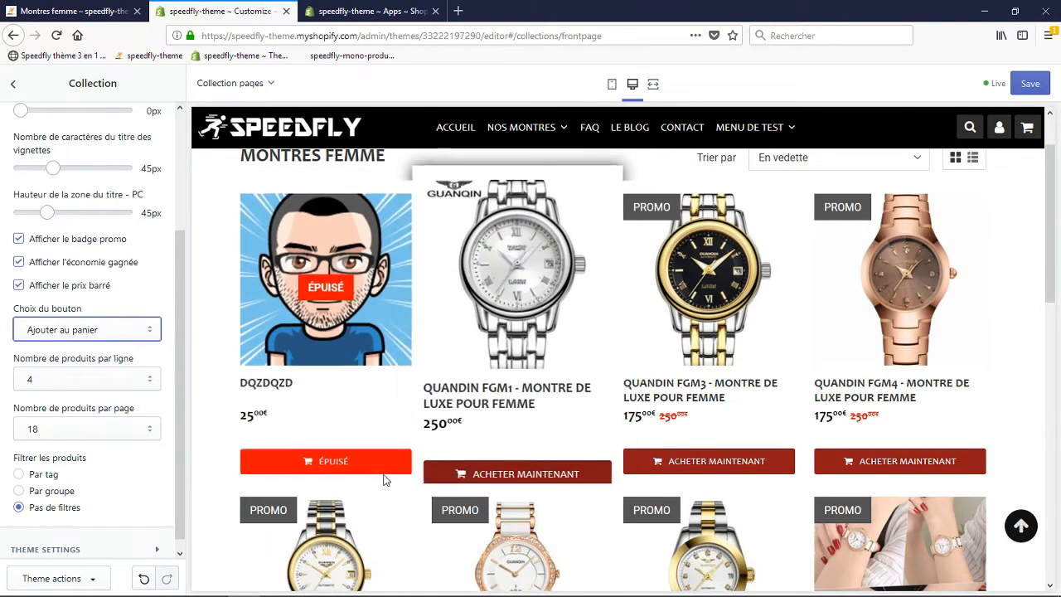
Save the Ajouter au panier choice and test adding QUANDIN FGM1 to the cart from its collection thumbnail, returning to the collection page.
click(1028, 91)
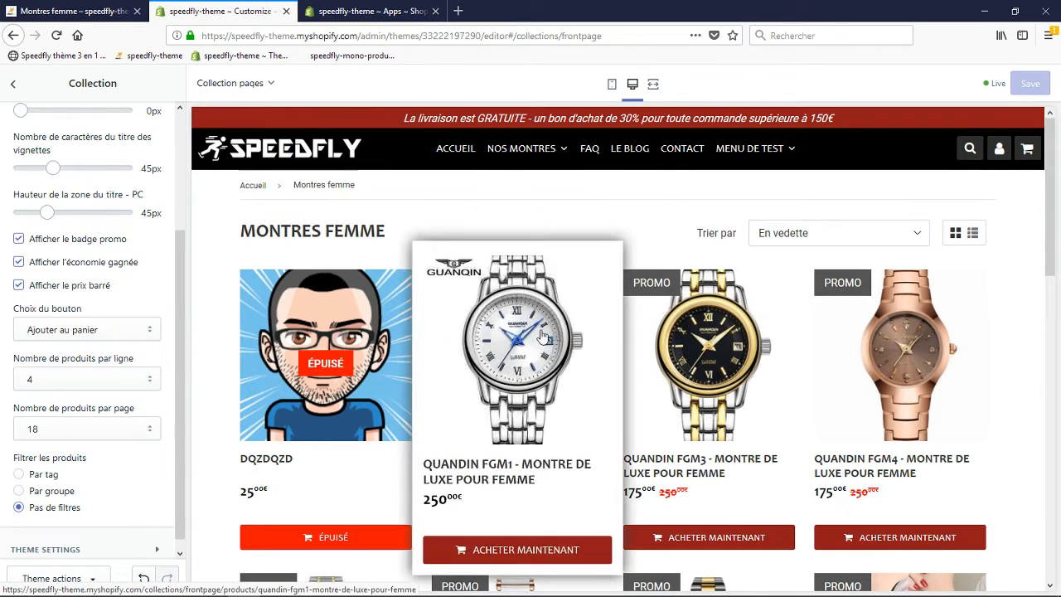
scroll(512, 321, down, 3)
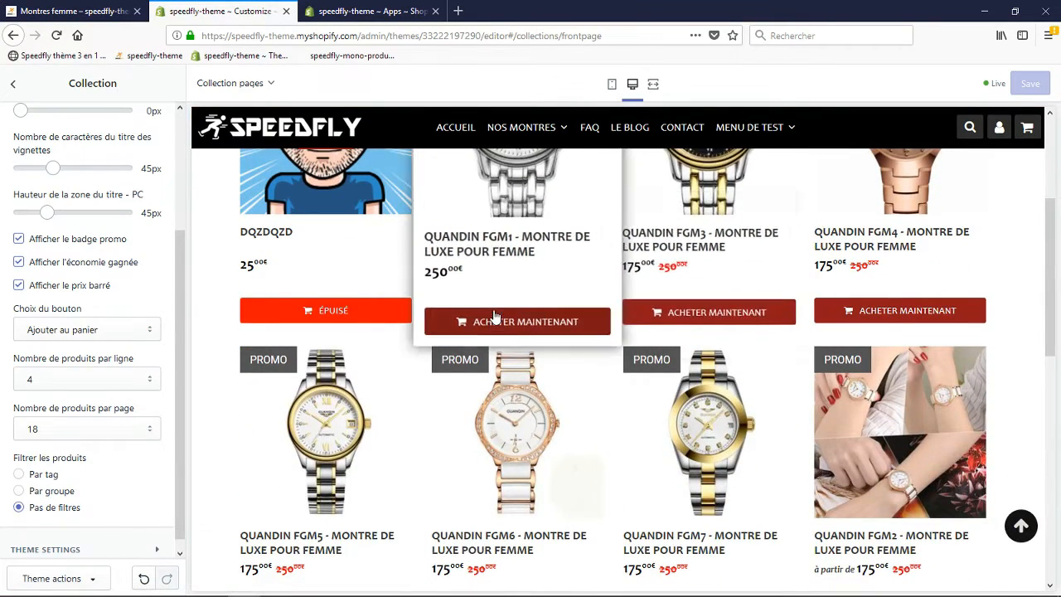
key(F5)
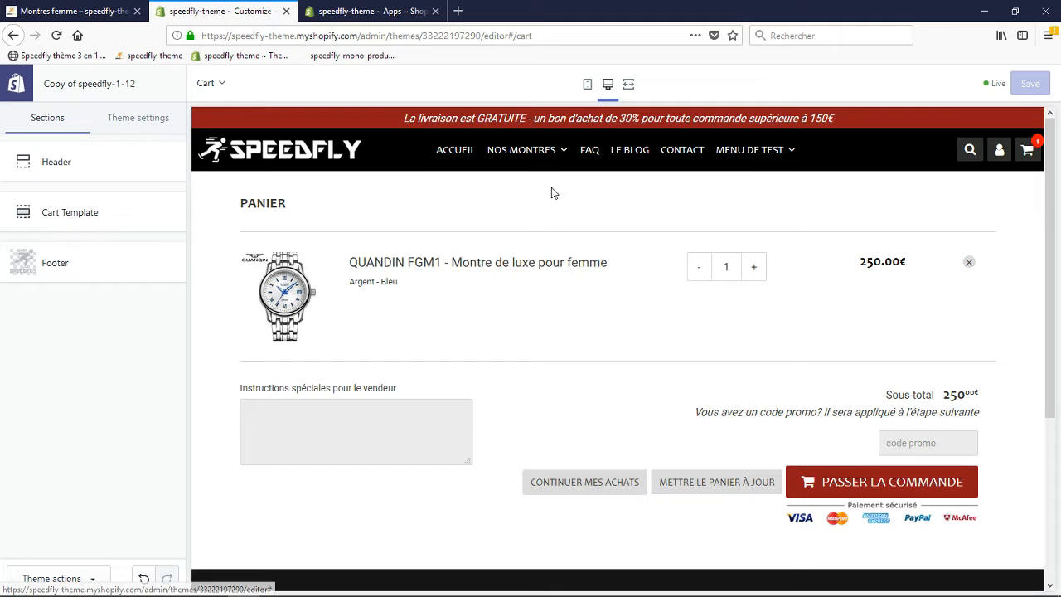
key(alt+Left)
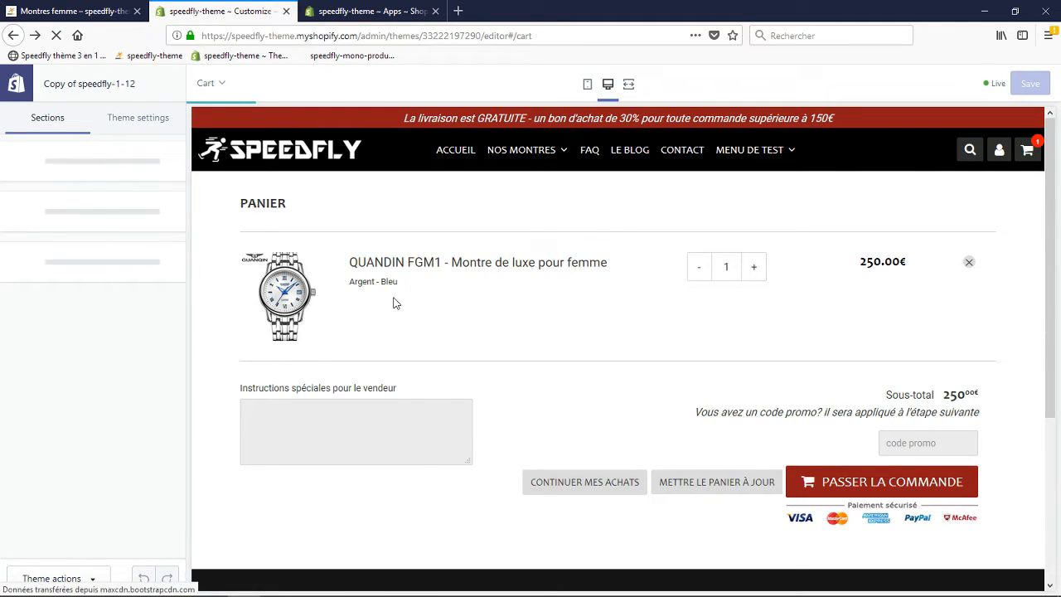
Set the collection thumbnails' button choice to Voir le produit and save the theme.
click(78, 217)
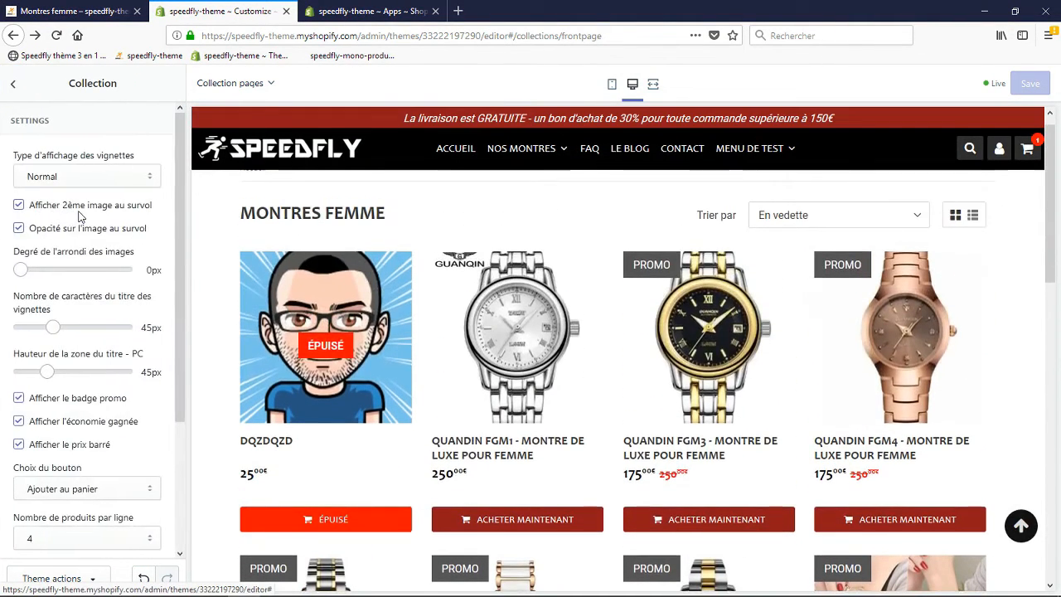
scroll(97, 408, down, 3)
click(58, 332)
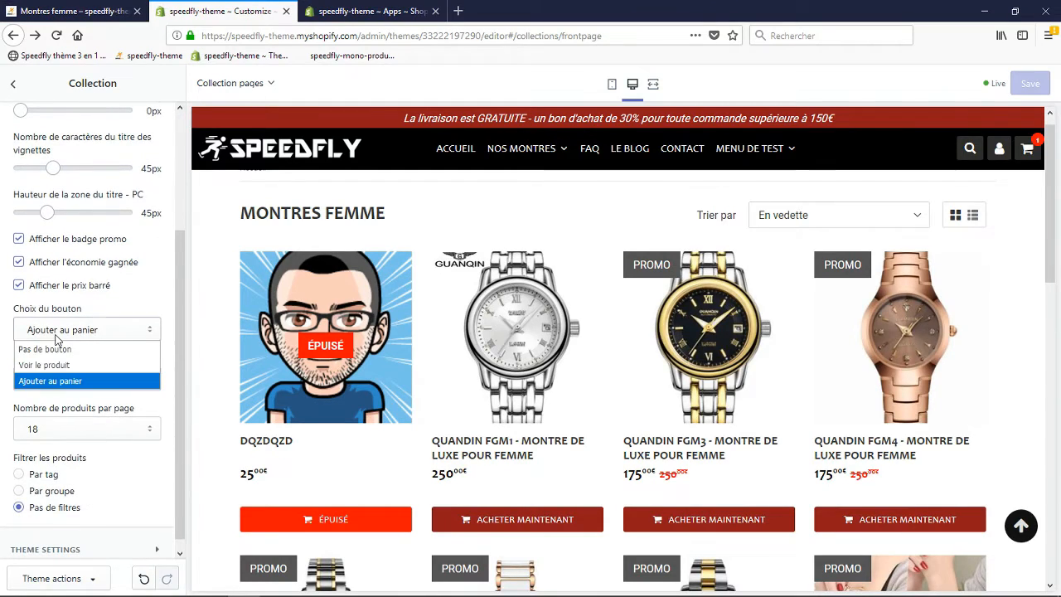
click(56, 363)
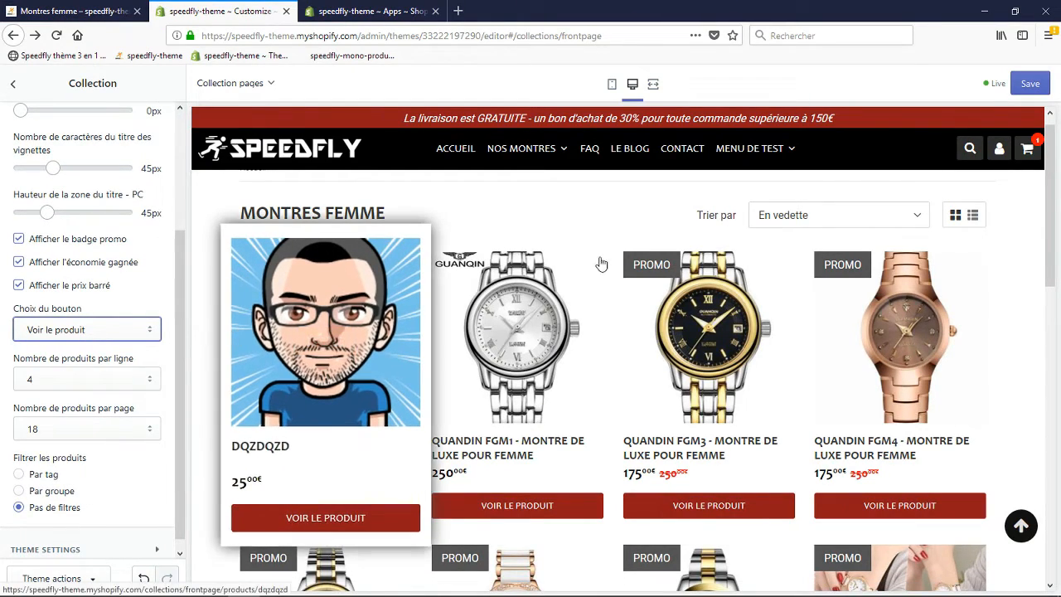
click(1031, 83)
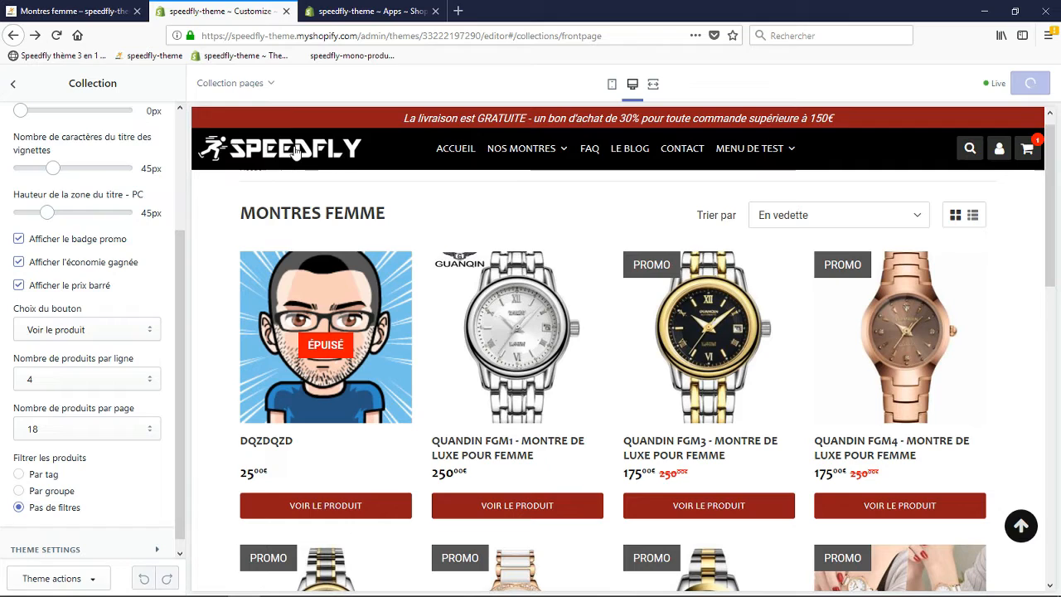
Consult the Speedfly 1.12 update list for the next option to present, returning to the theme editor.
click(344, 10)
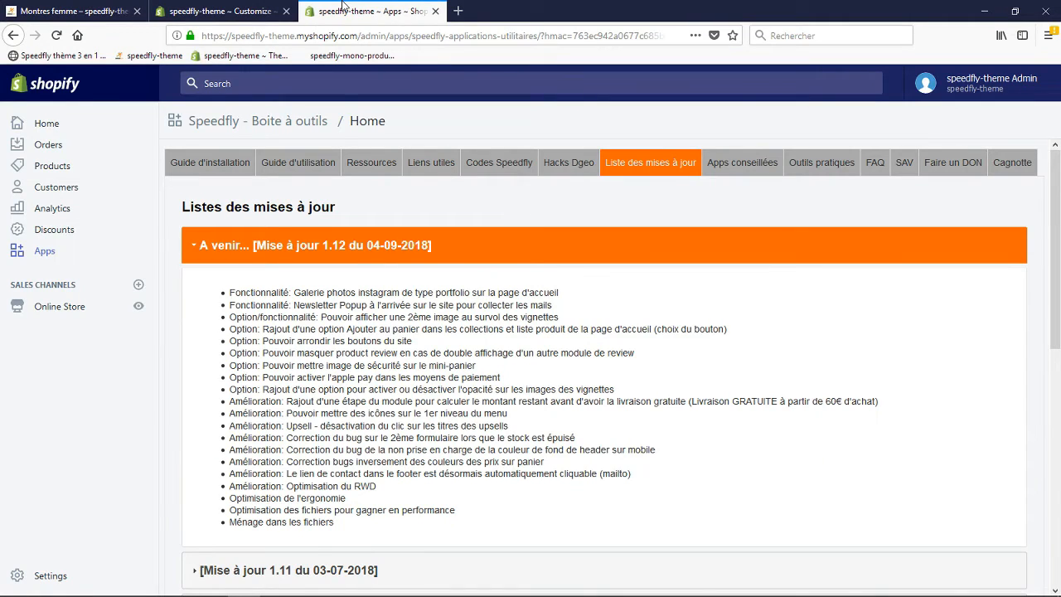
click(240, 11)
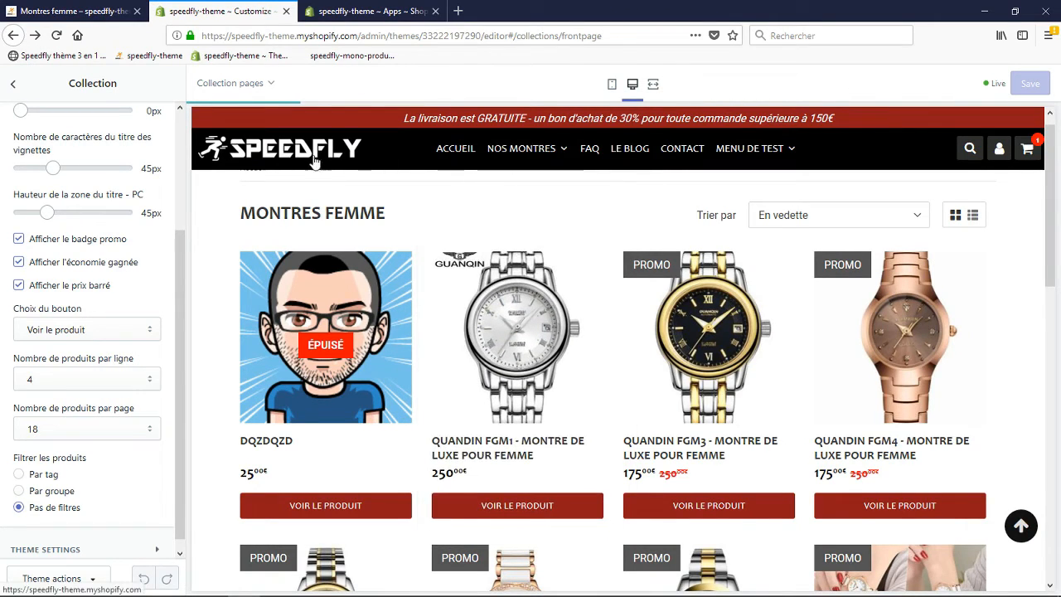
click(351, 9)
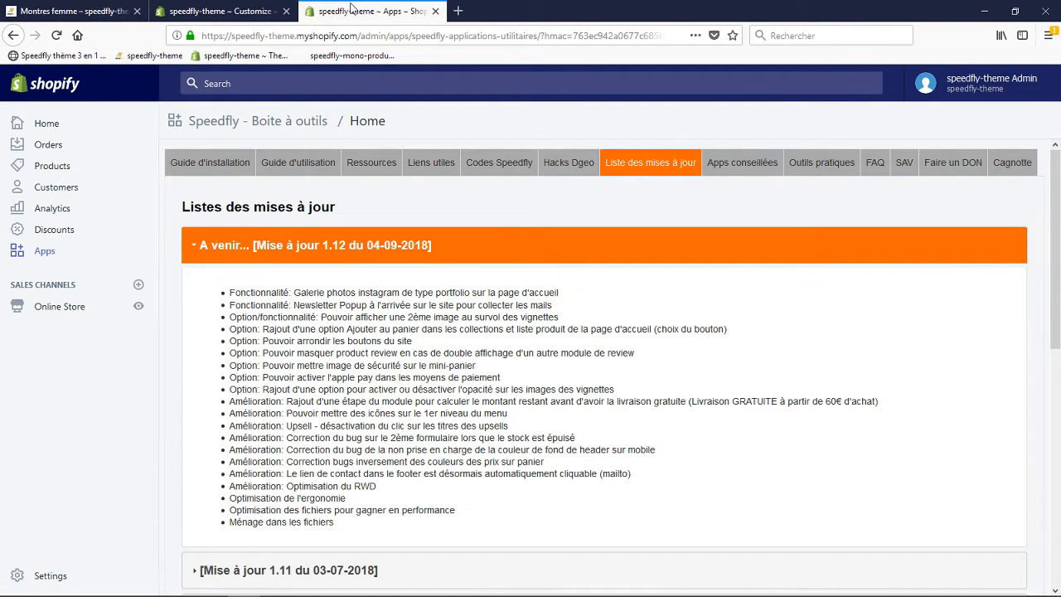
click(249, 11)
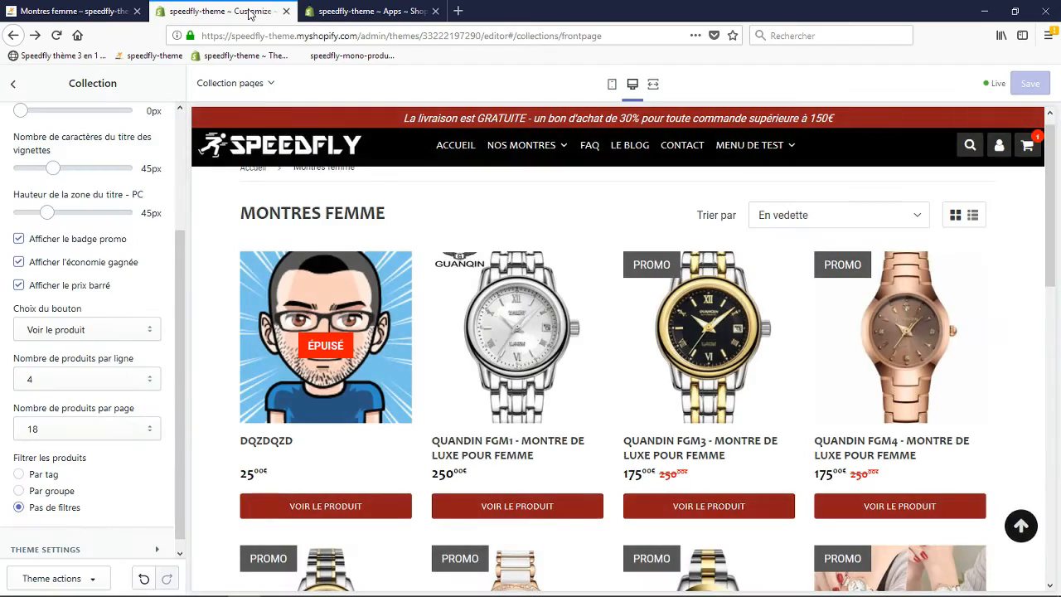
Open Options du thème in the theme settings and look through the button, menu icon and payment options.
scroll(116, 249, up, 5)
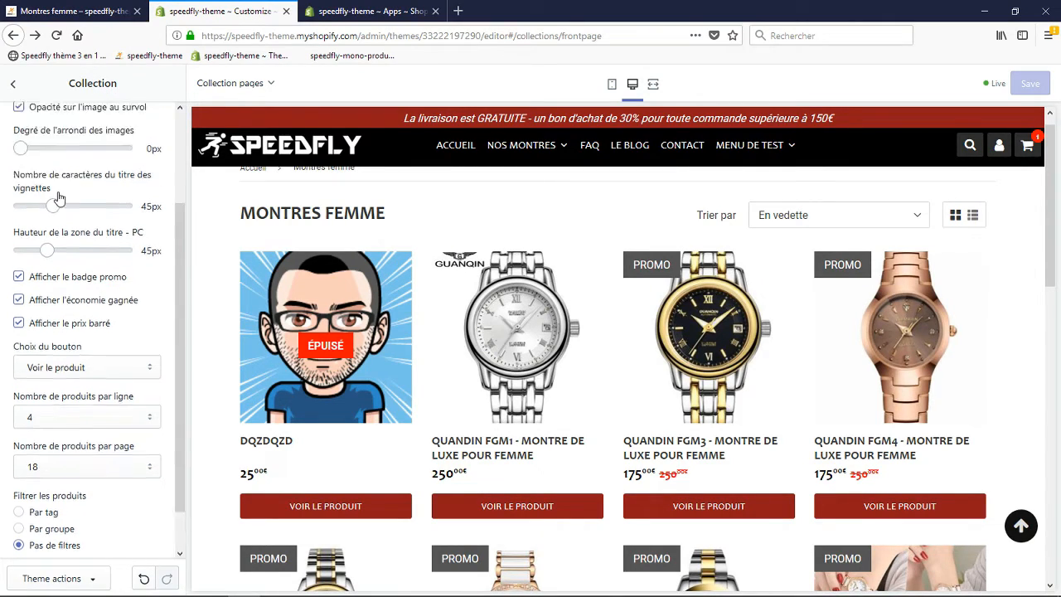
click(13, 85)
click(143, 118)
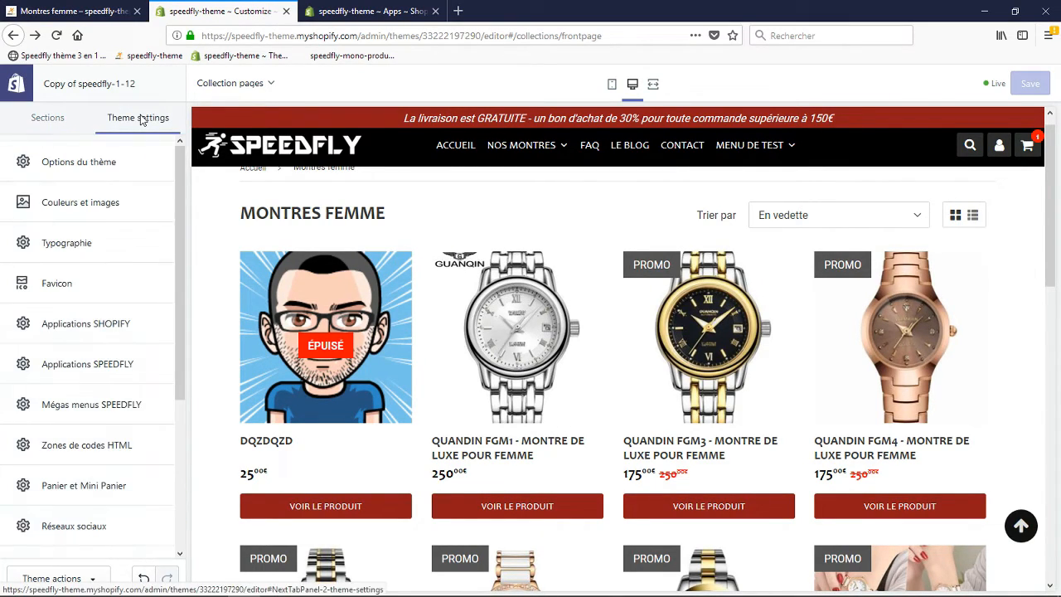
click(102, 163)
scroll(114, 253, down, 2)
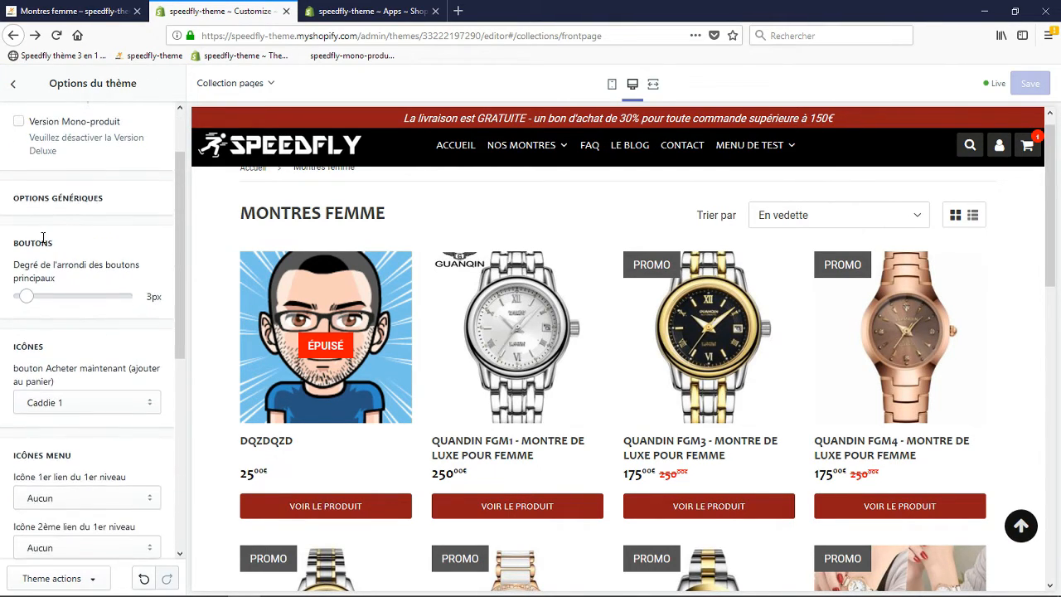
scroll(111, 196, up, 2)
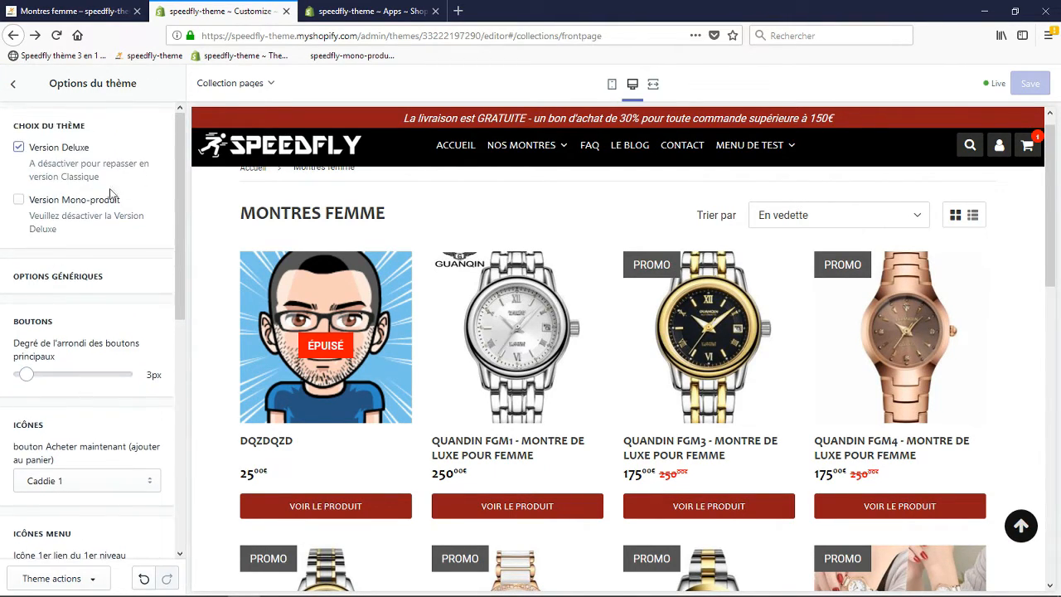
scroll(83, 331, down, 7)
scroll(74, 345, down, 3)
scroll(95, 355, up, 6)
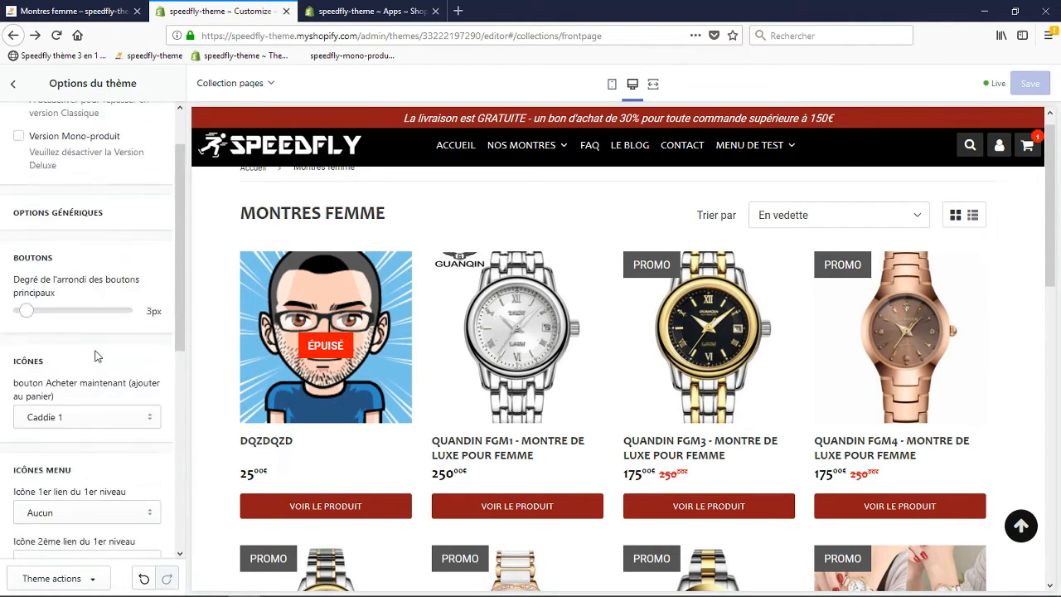
scroll(96, 356, down, 4)
scroll(97, 362, down, 5)
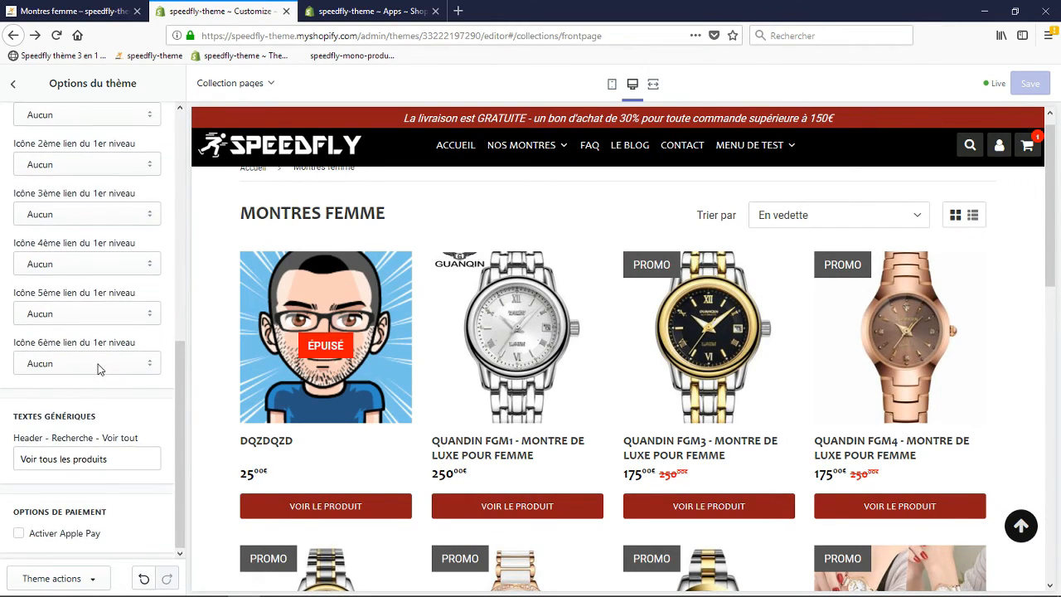
scroll(97, 367, up, 12)
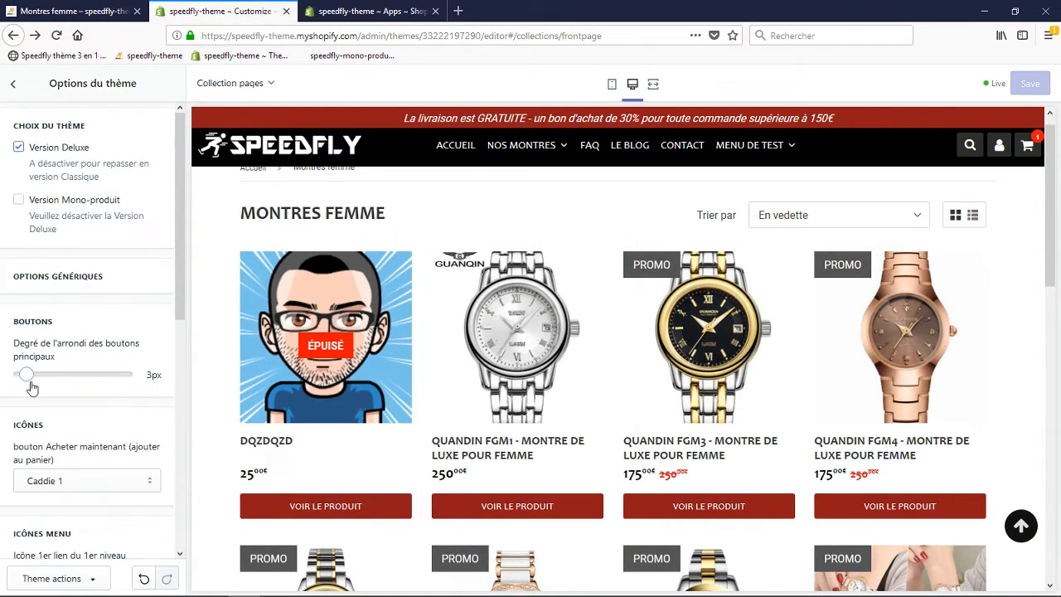
Try main button rounding values of 41, 7 and 2 px, set the rounding to 50 px and save.
drag(27, 377, 107, 383)
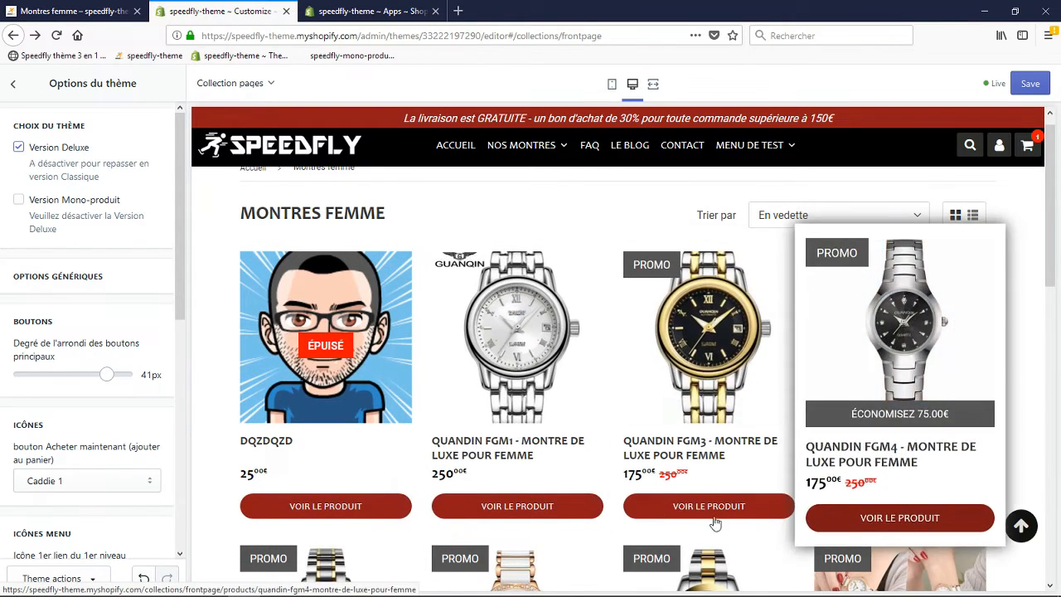
drag(106, 374, 36, 378)
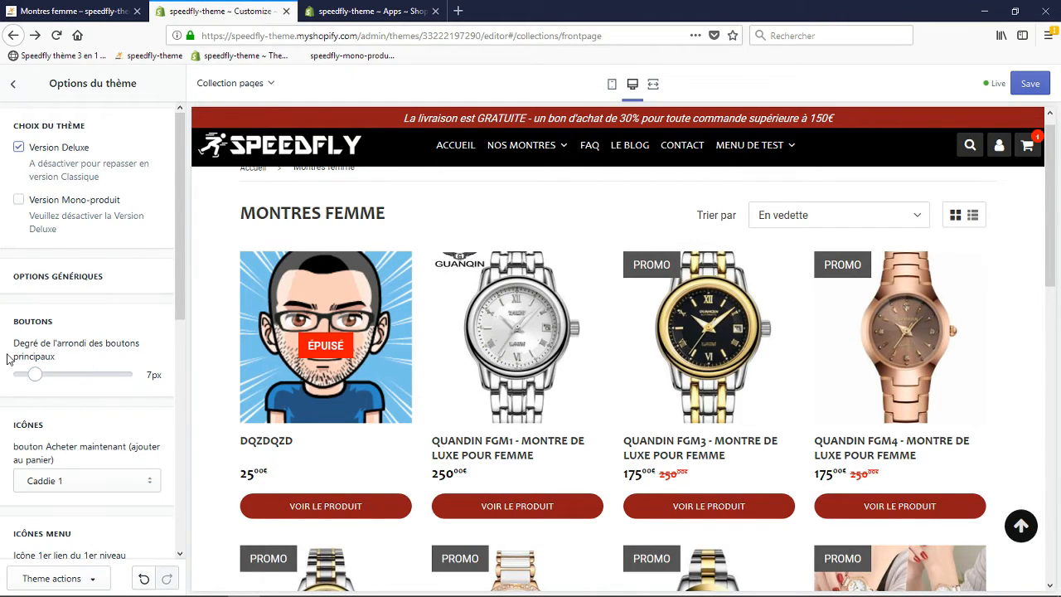
drag(34, 375, 25, 375)
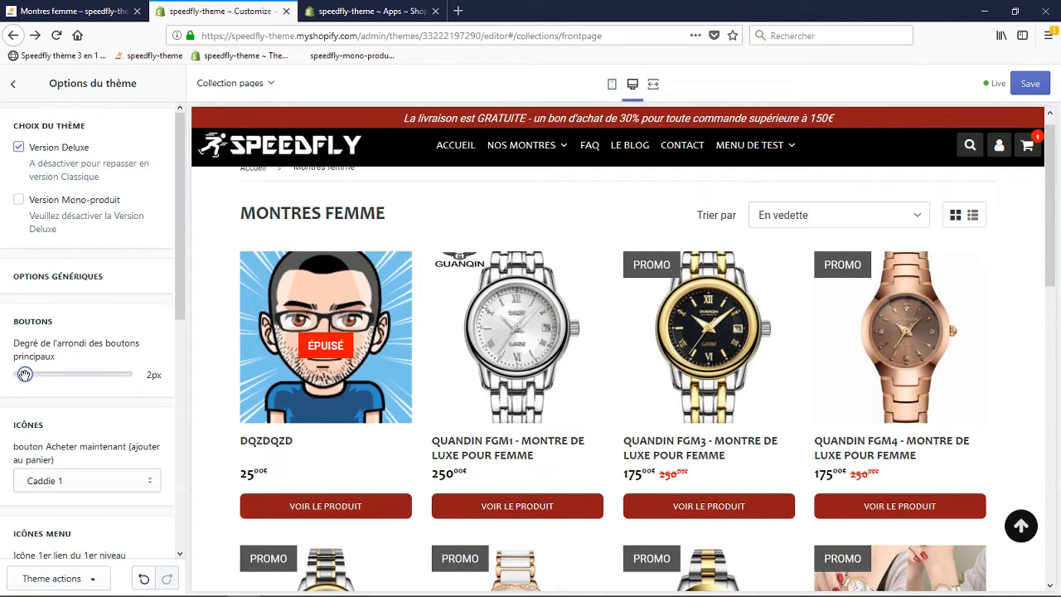
drag(25, 375, 126, 376)
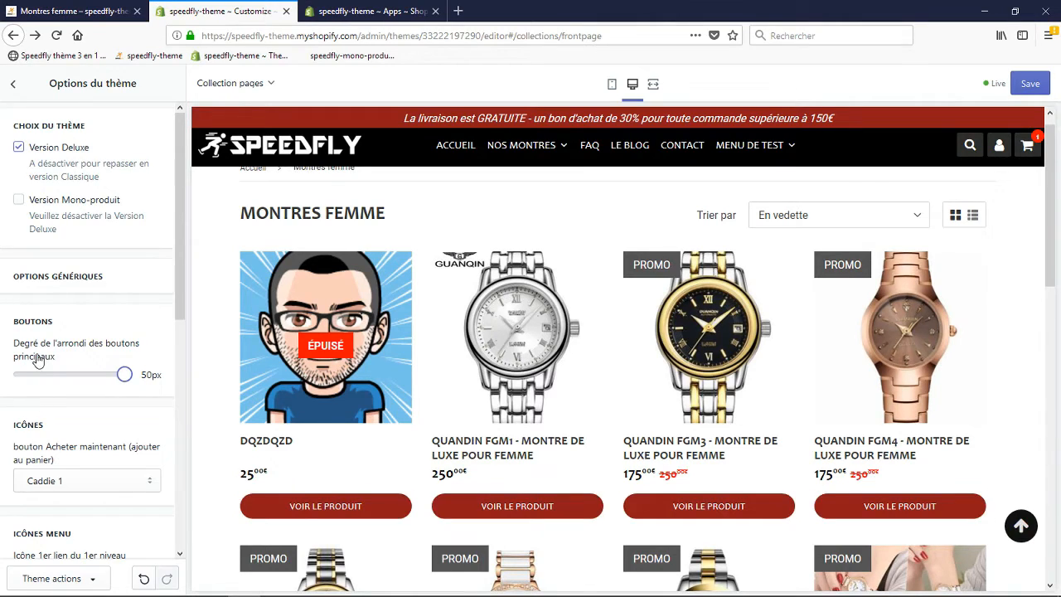
click(1031, 86)
Reload the storefront's Montres femme page and examine the rounded buttons there and on the QUANDIN FGM3 product page.
click(73, 11)
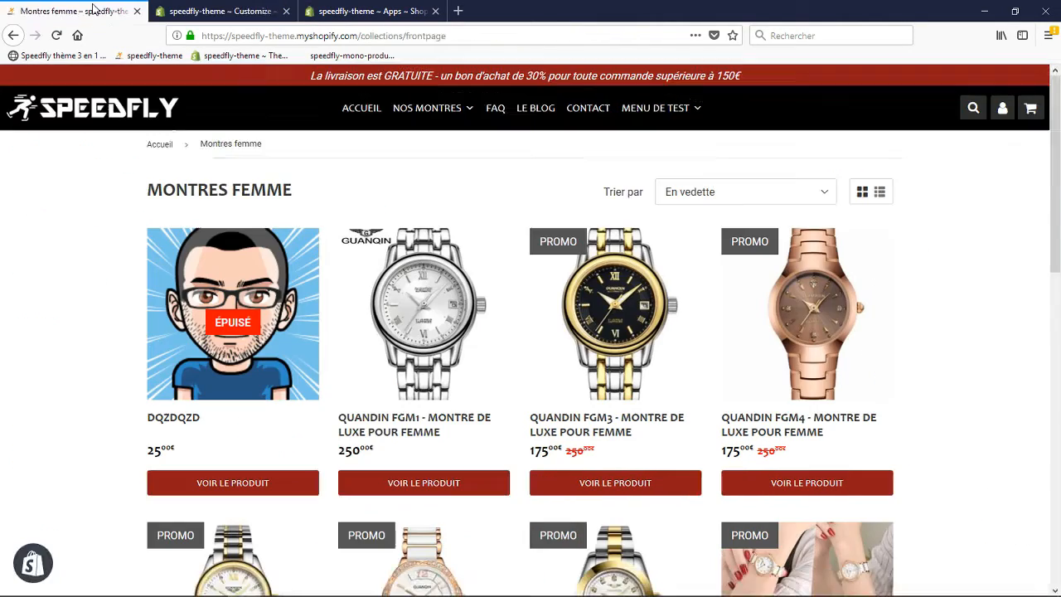
key(F5)
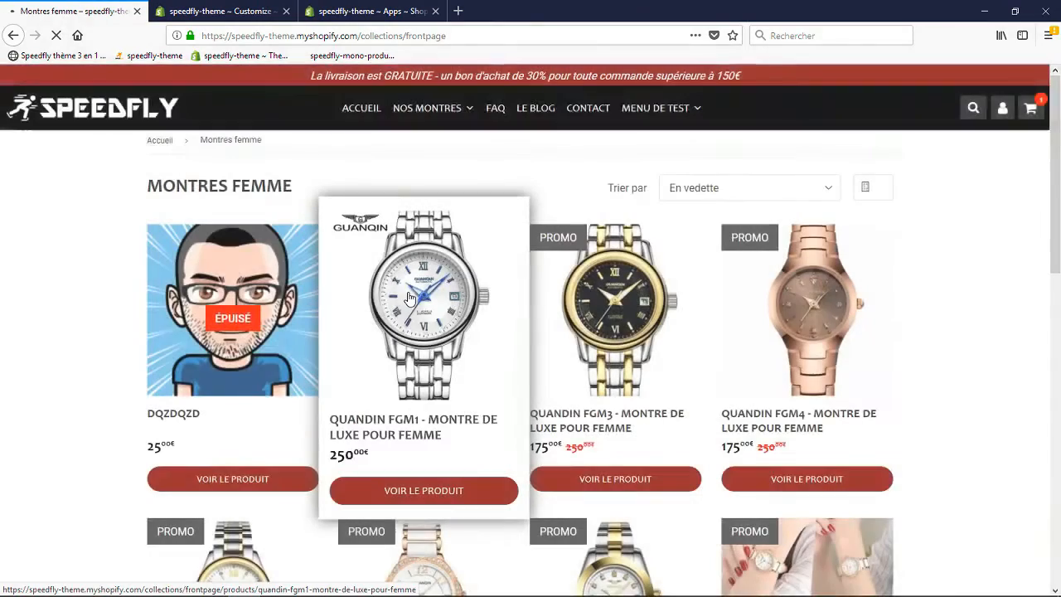
click(596, 331)
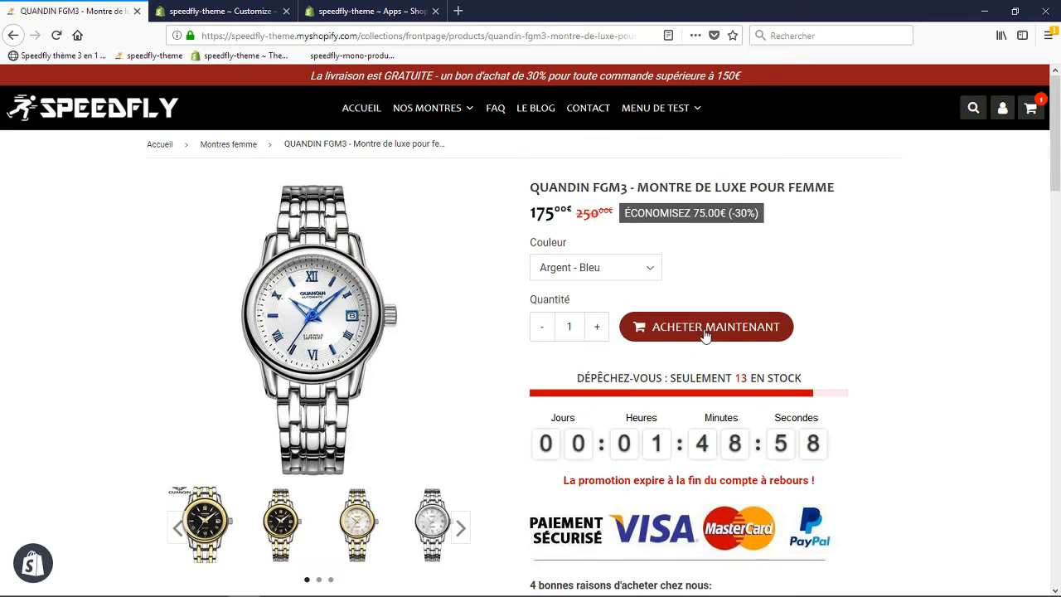
scroll(721, 331, down, 1)
scroll(710, 316, down, 5)
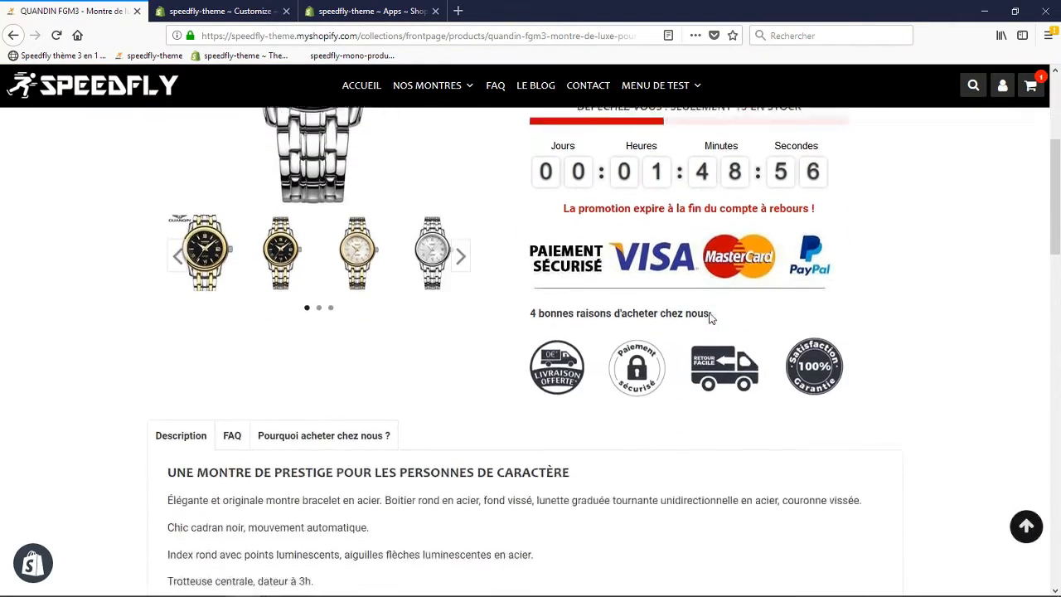
scroll(711, 316, up, 5)
key(alt+Left)
Consult the 1.12 update list and open the Applications SHOPIFY settings in the theme editor.
click(372, 11)
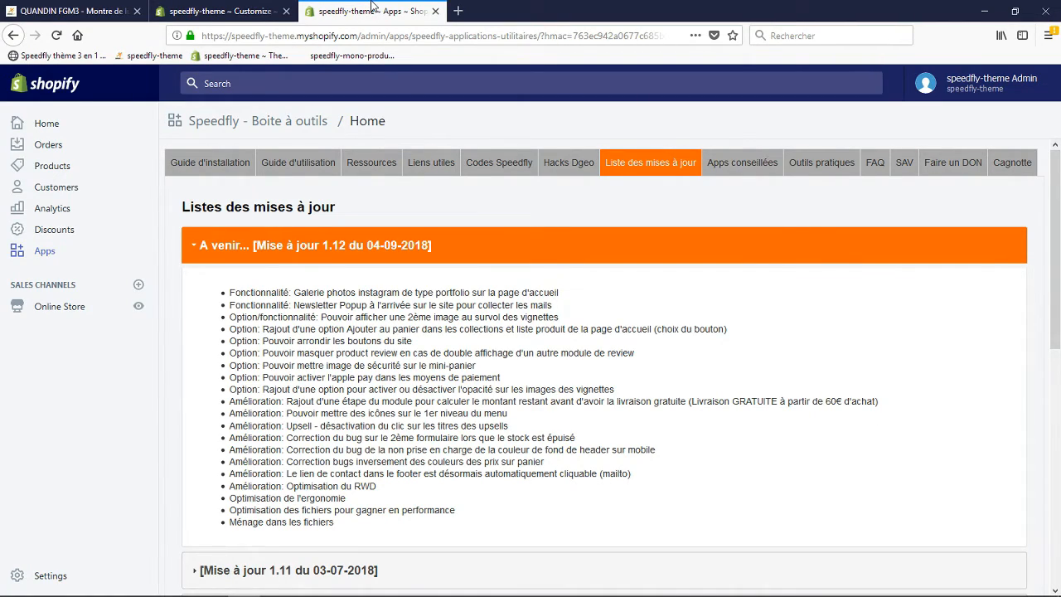
click(223, 11)
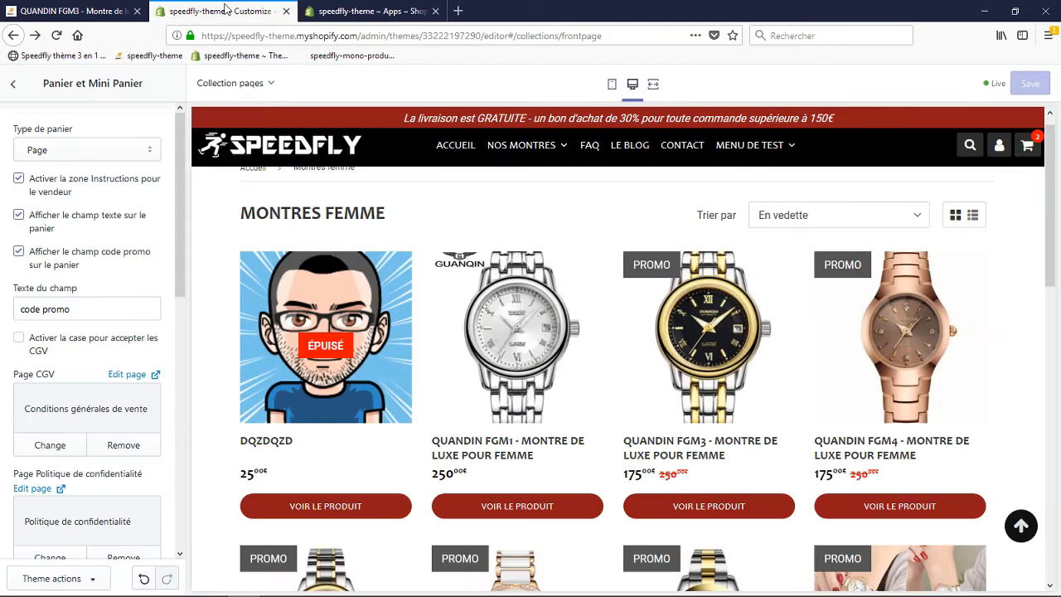
click(13, 85)
click(49, 123)
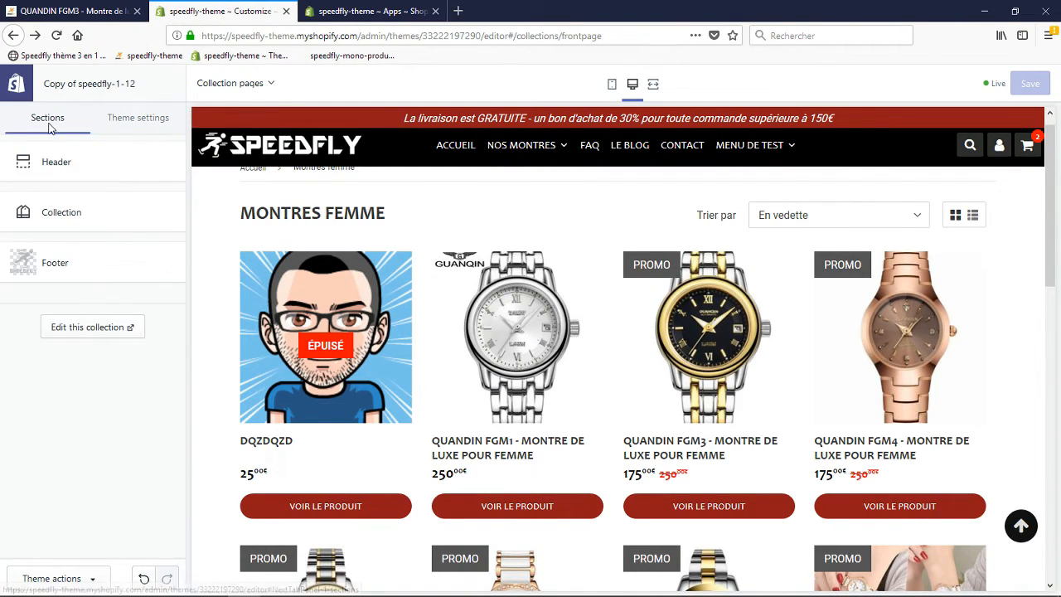
click(133, 123)
scroll(97, 247, down, 2)
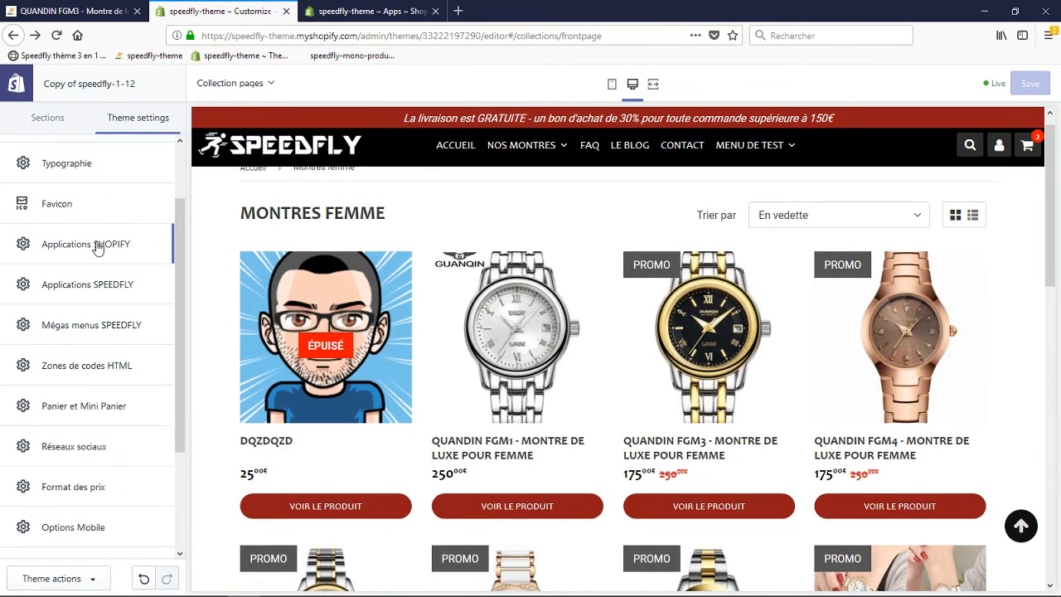
click(97, 247)
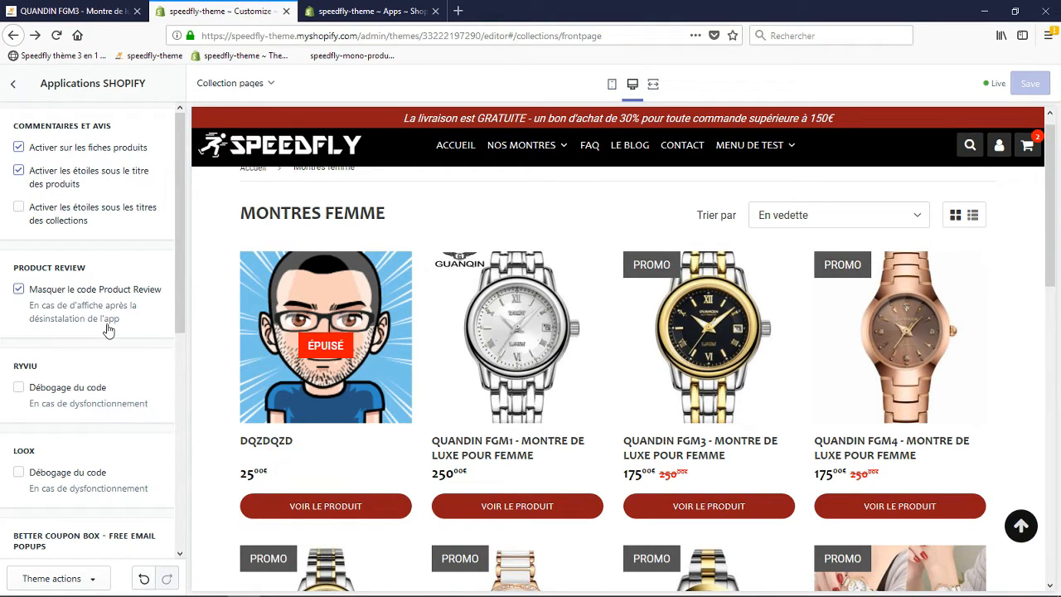
Turn off Masquer le code Product Review under Product Review and save the theme.
click(78, 314)
click(95, 312)
click(18, 288)
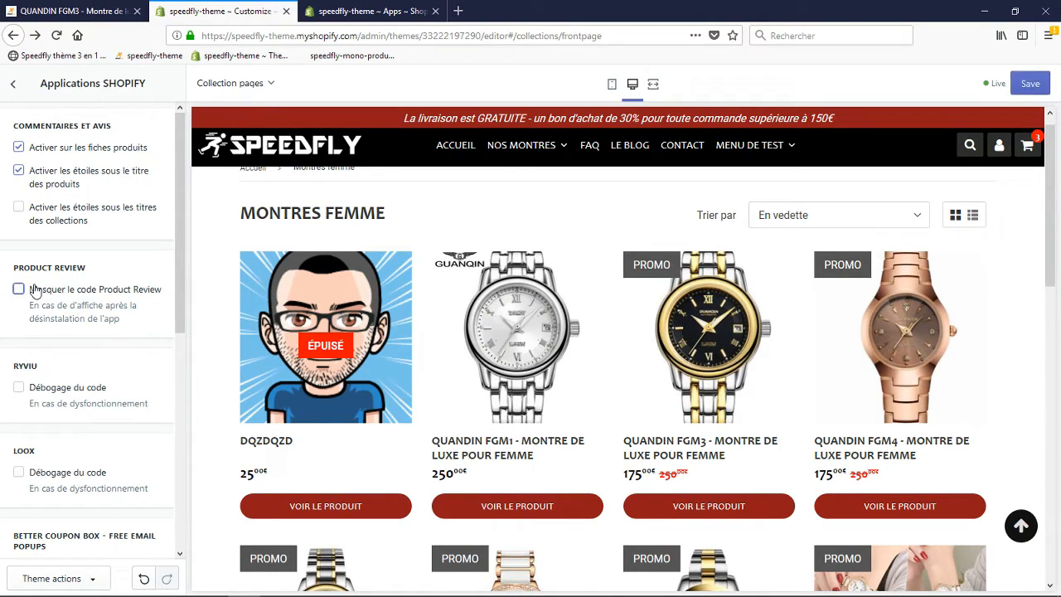
click(1032, 88)
Consult the 1.12 update list again and show the QUANDIN FGM3 product page in the storefront.
click(365, 10)
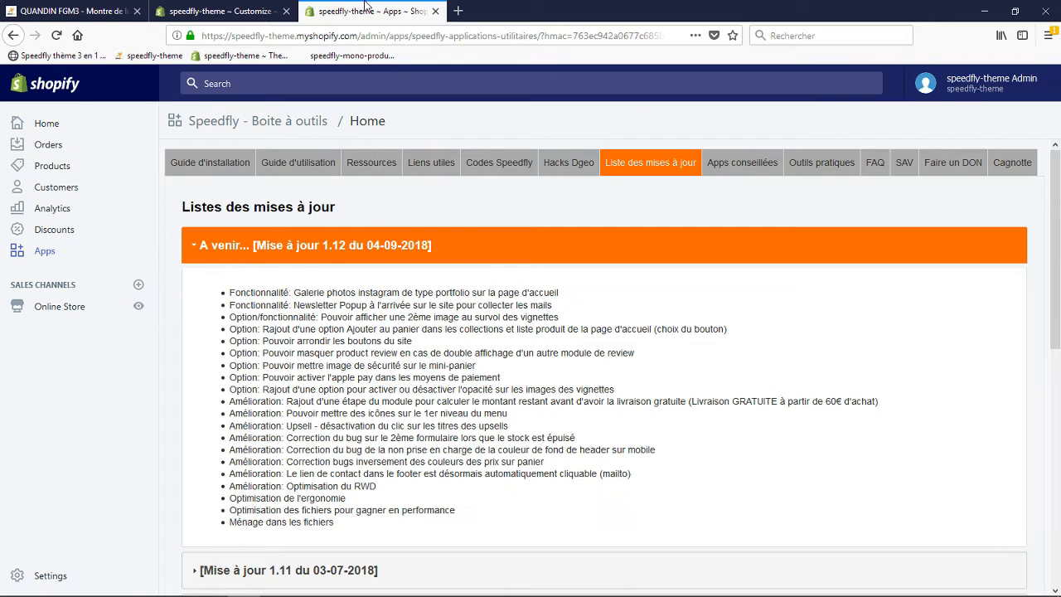
click(241, 11)
click(105, 7)
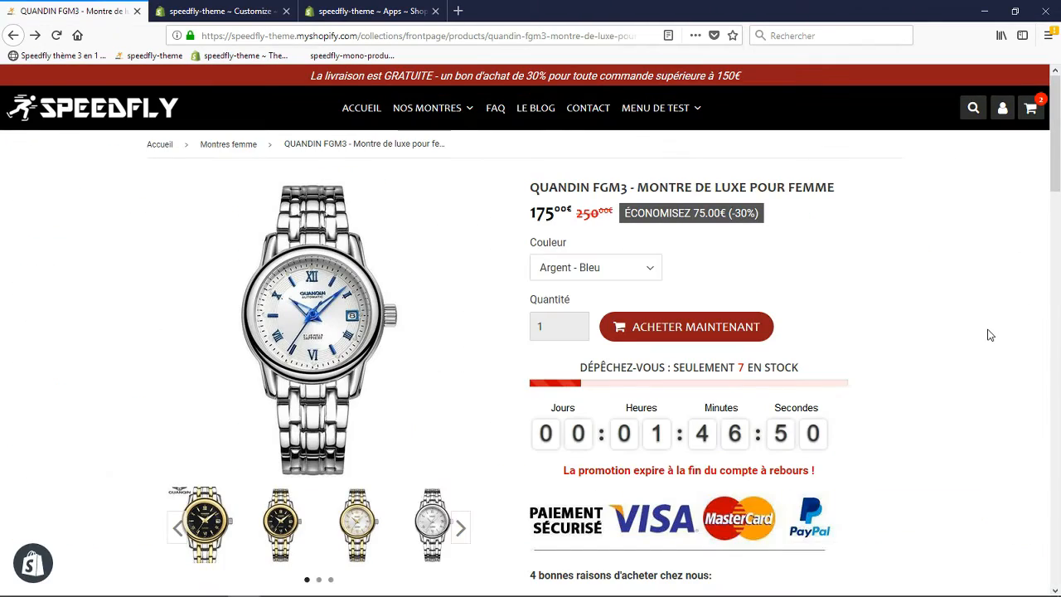
Examine the storefront's mini-cart and the Mini Panier security image setting under Panier et Mini Panier in the theme editor.
click(1031, 109)
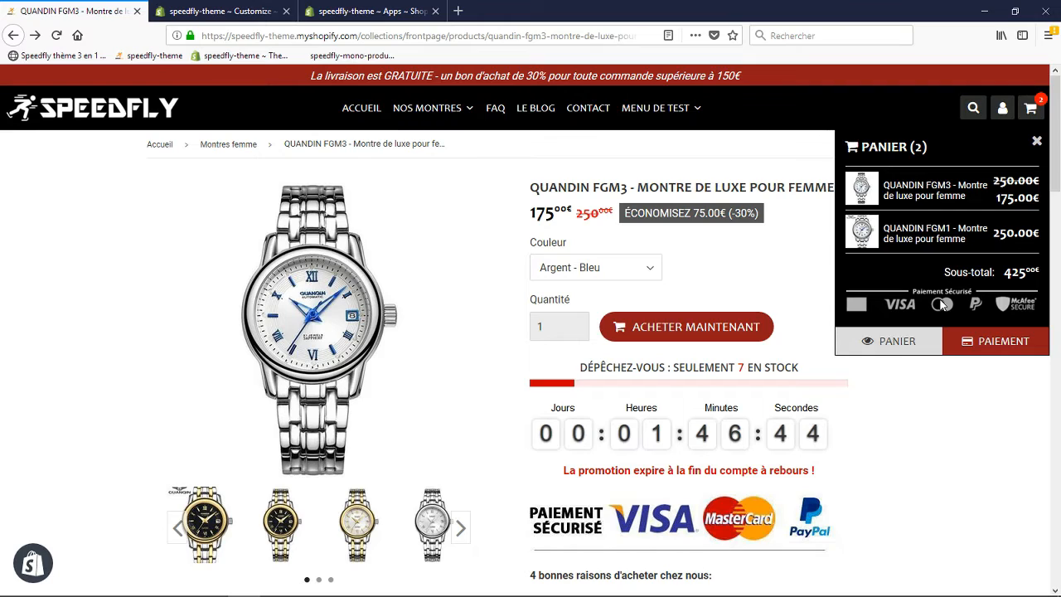
click(218, 11)
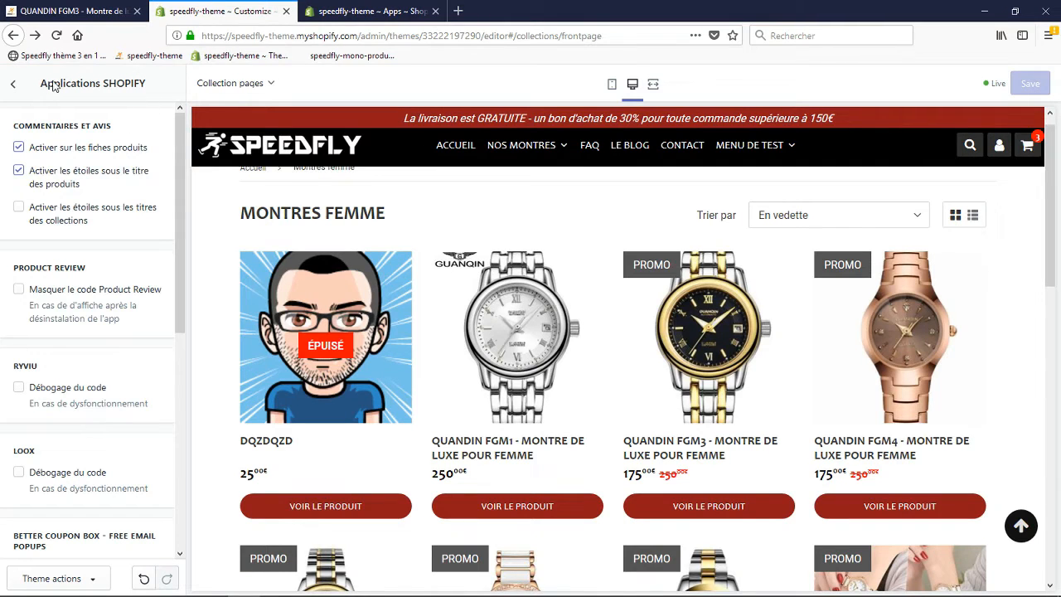
click(13, 83)
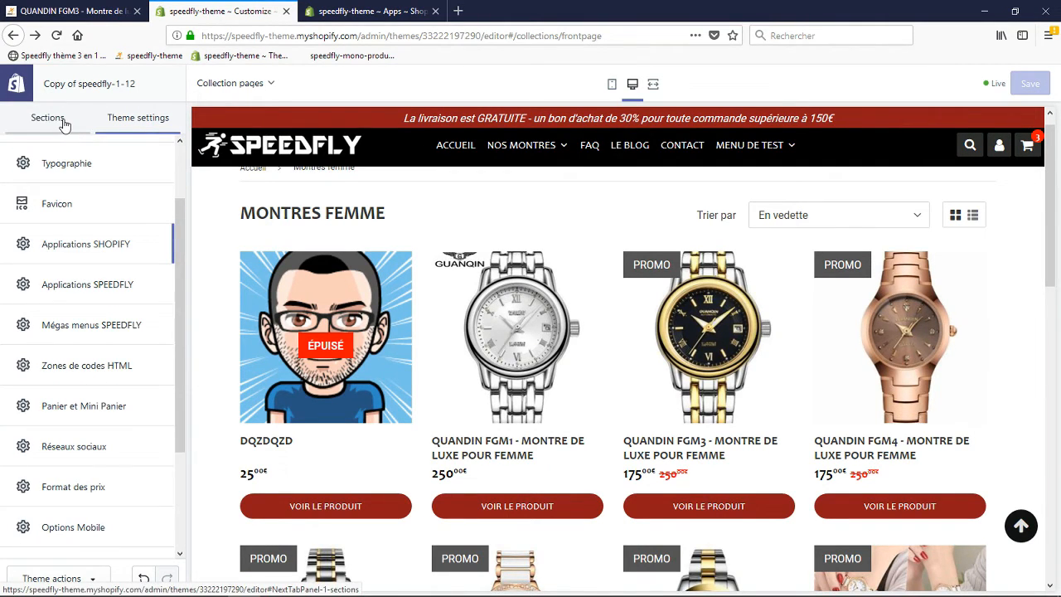
scroll(91, 348, down, 2)
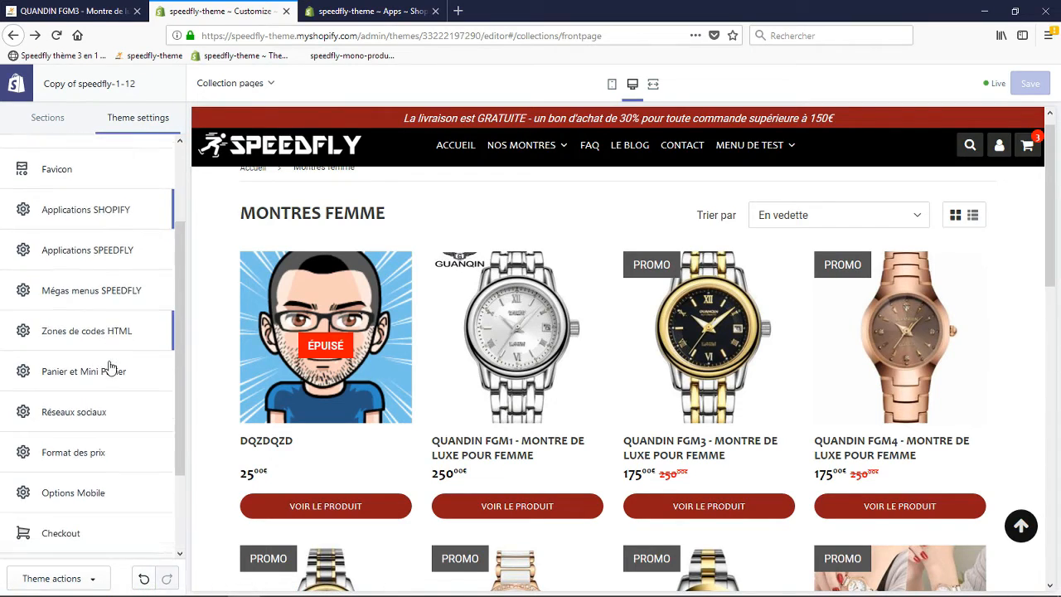
click(87, 330)
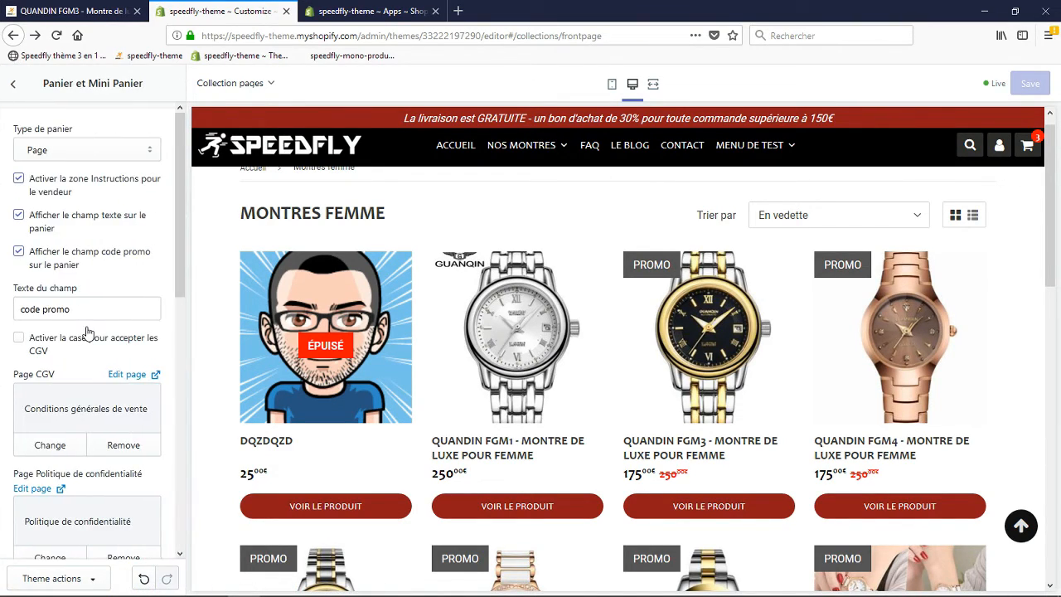
scroll(82, 230, down, 5)
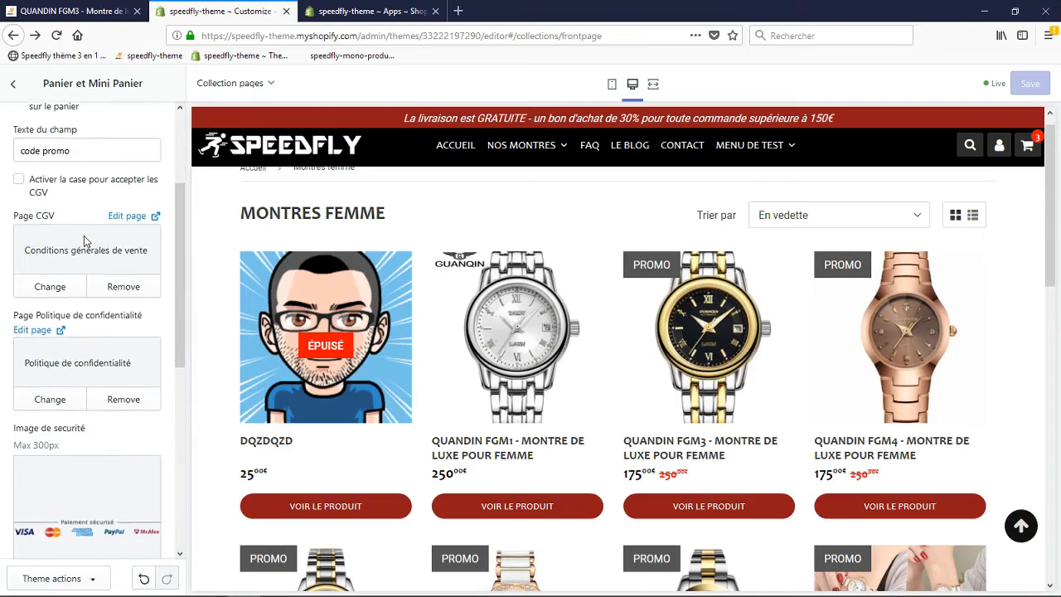
scroll(85, 241, down, 1)
scroll(85, 242, down, 1)
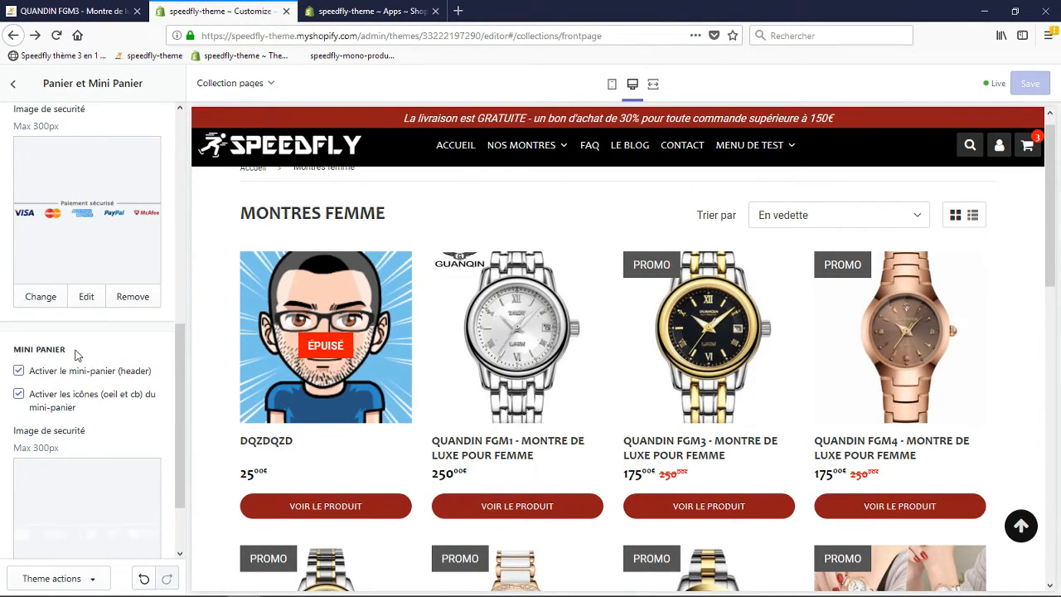
scroll(74, 355, down, 1)
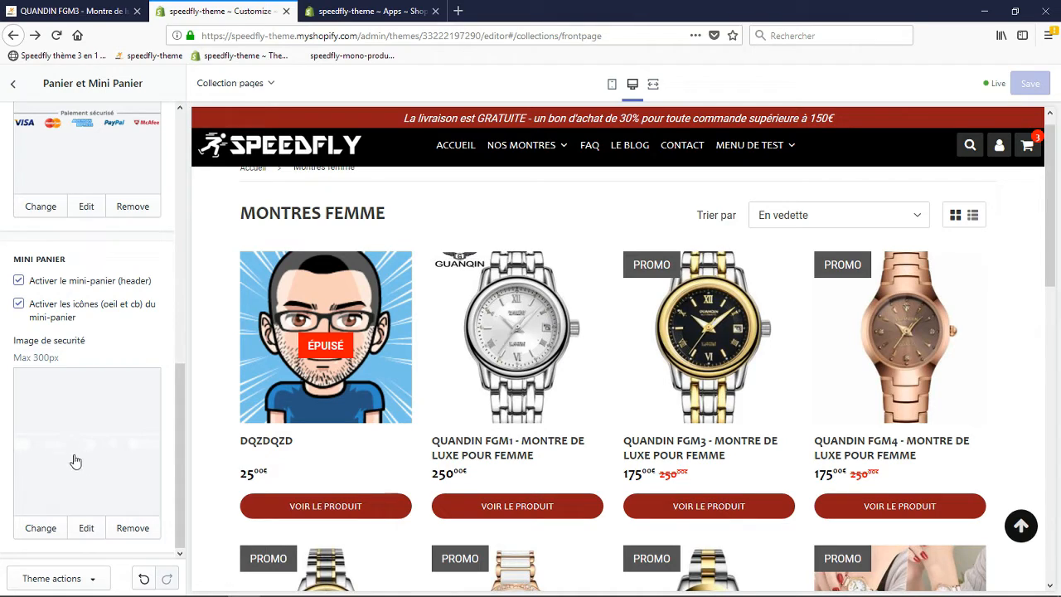
click(1027, 147)
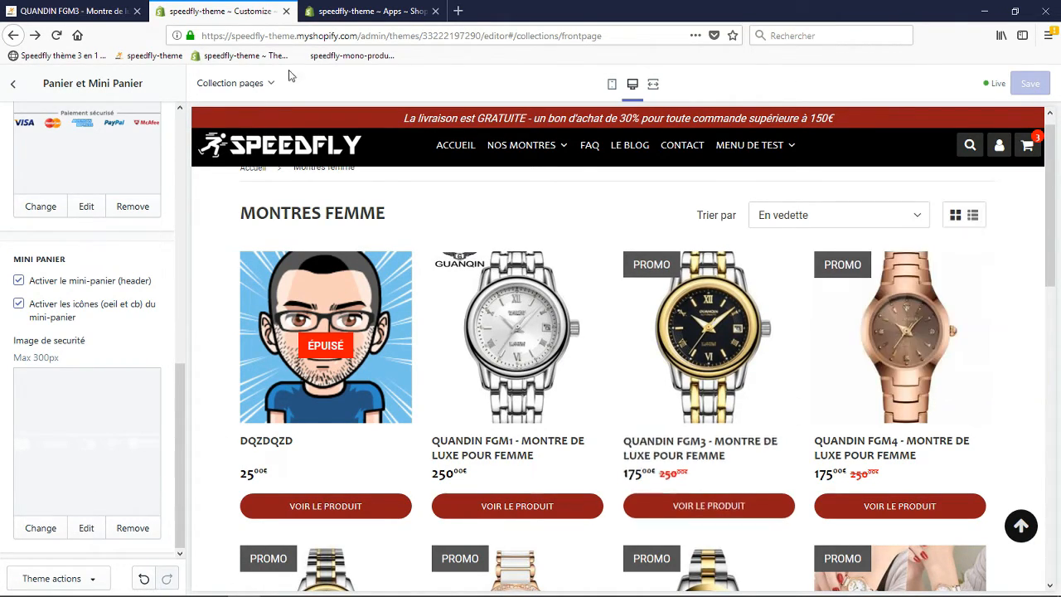
Consult the 1.12 update list and examine the Activer Apple Pay option under Options de paiement in the Options du thème settings.
click(370, 8)
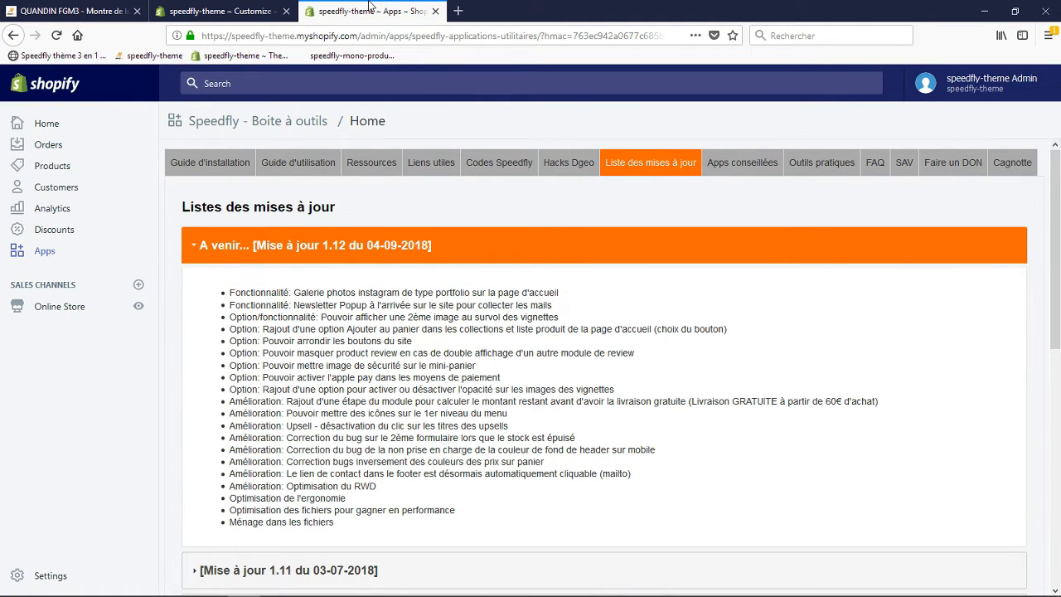
click(226, 11)
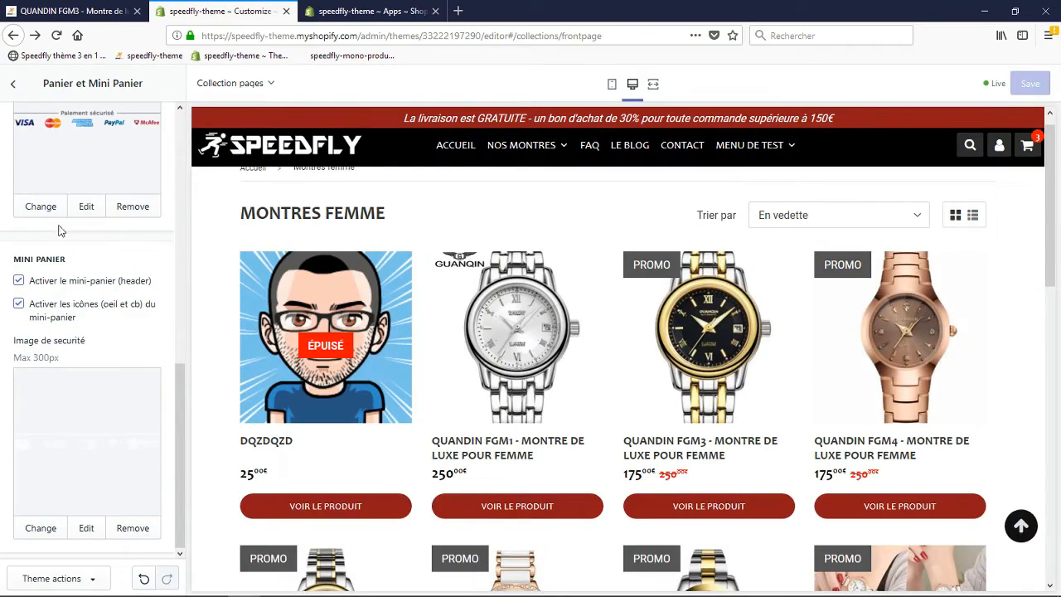
scroll(59, 208, up, 3)
click(13, 84)
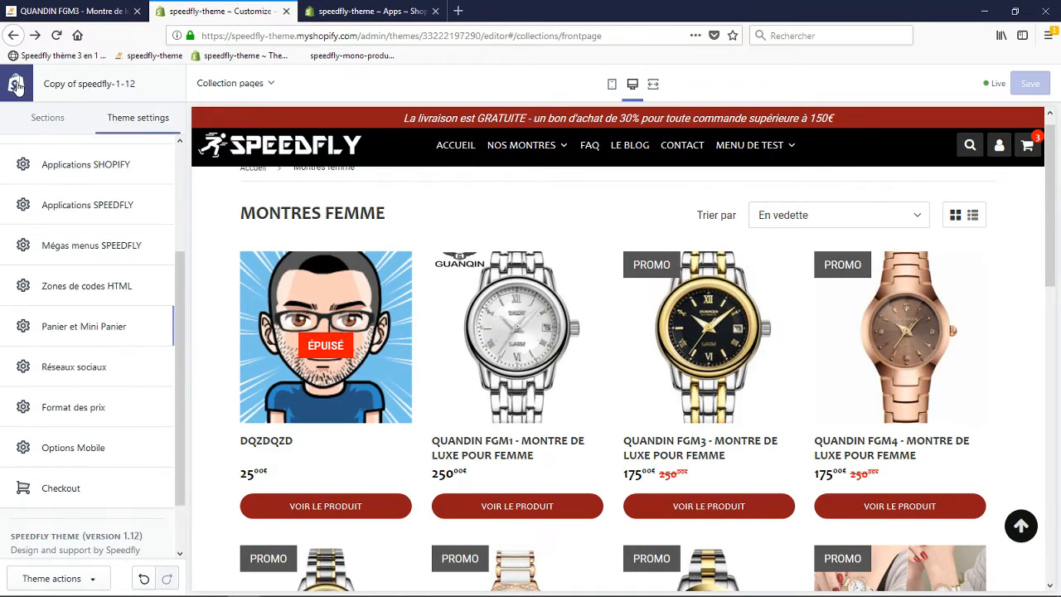
scroll(113, 232, up, 3)
click(73, 164)
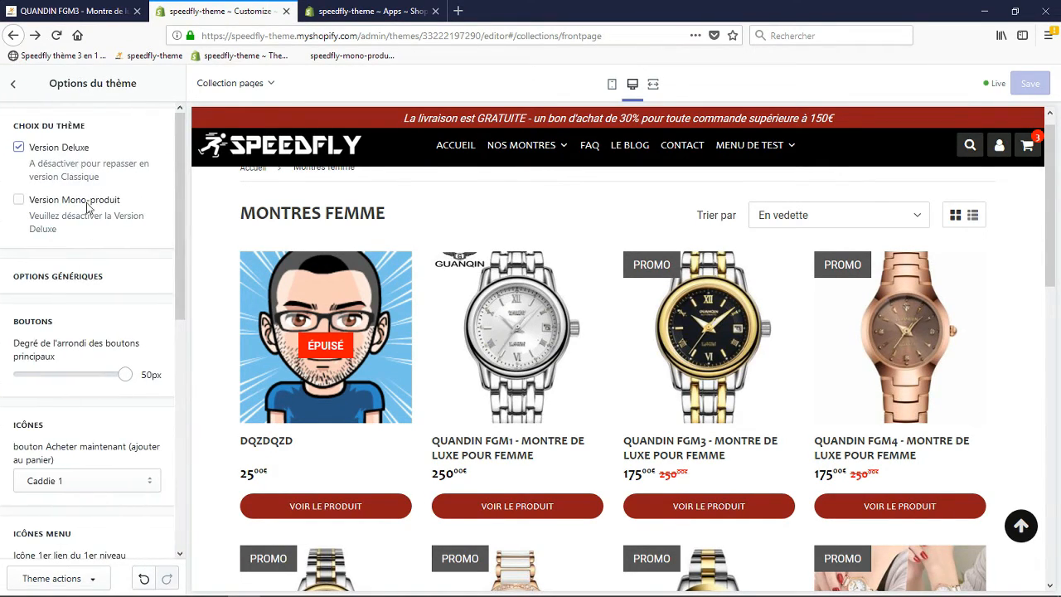
scroll(97, 258, down, 8)
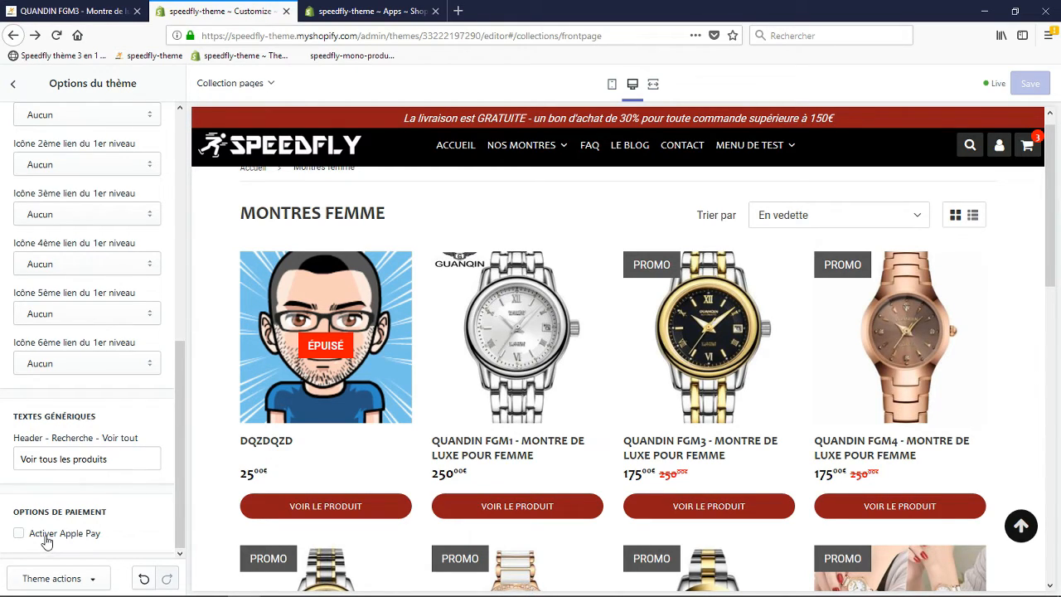
After consulting the update list, set Type d'affichage des vignettes to Au survol sur l'image in the Collection section.
key(ctrl+Tab)
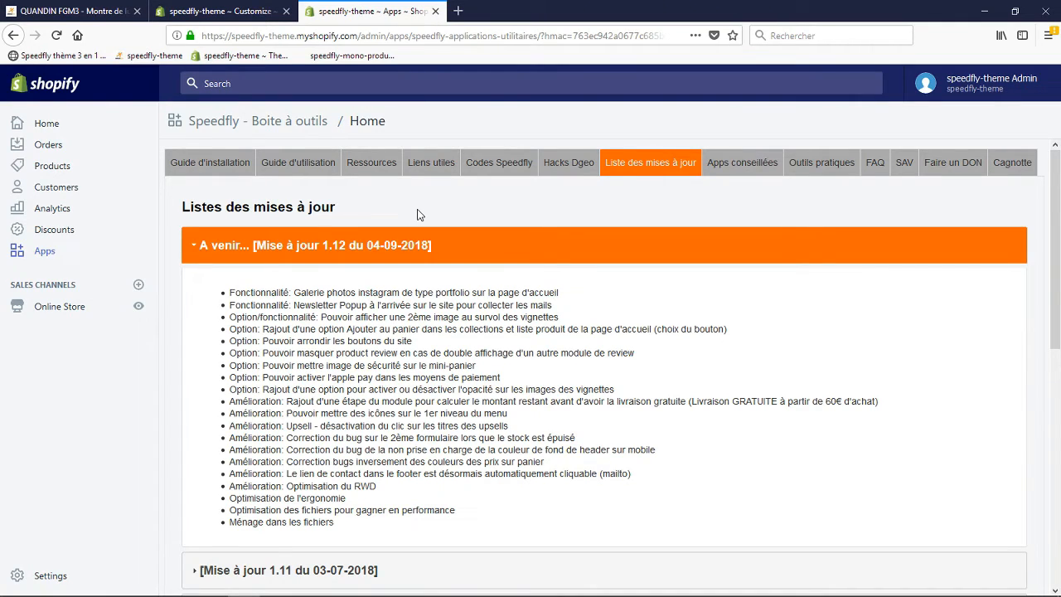
click(237, 13)
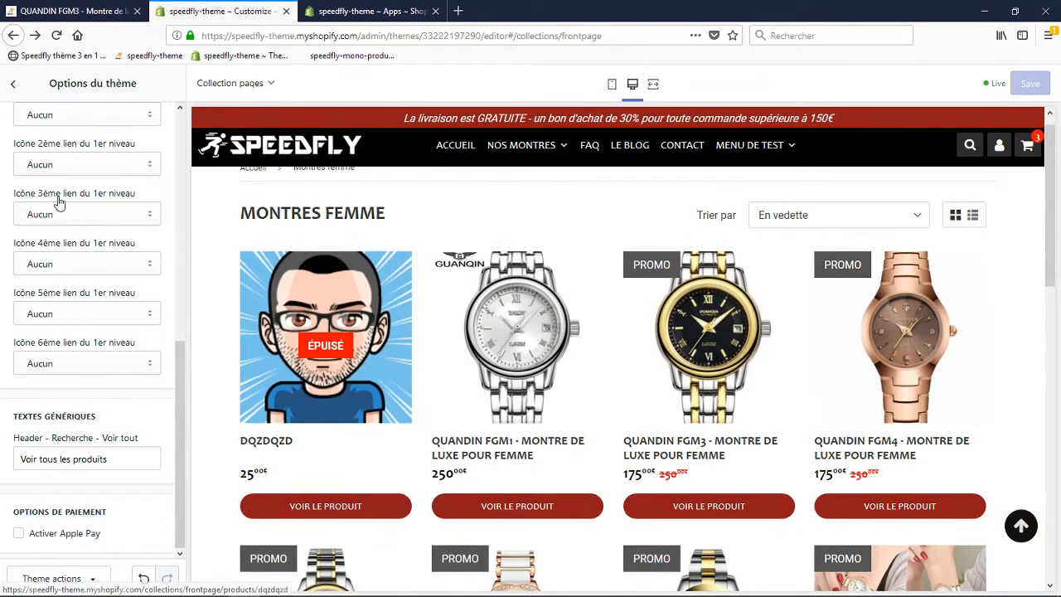
scroll(74, 240, up, 8)
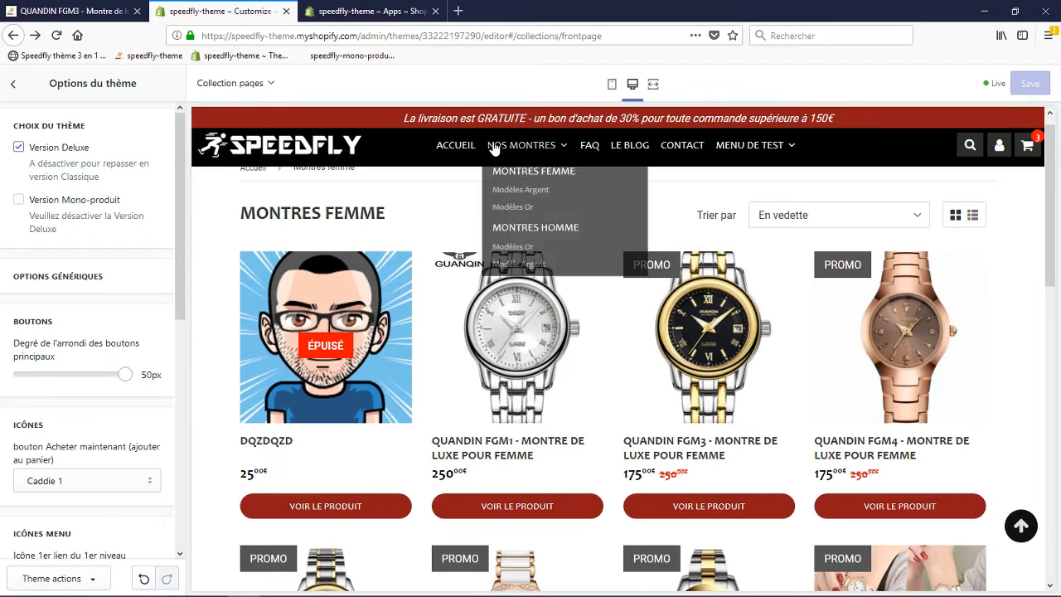
click(13, 83)
click(50, 118)
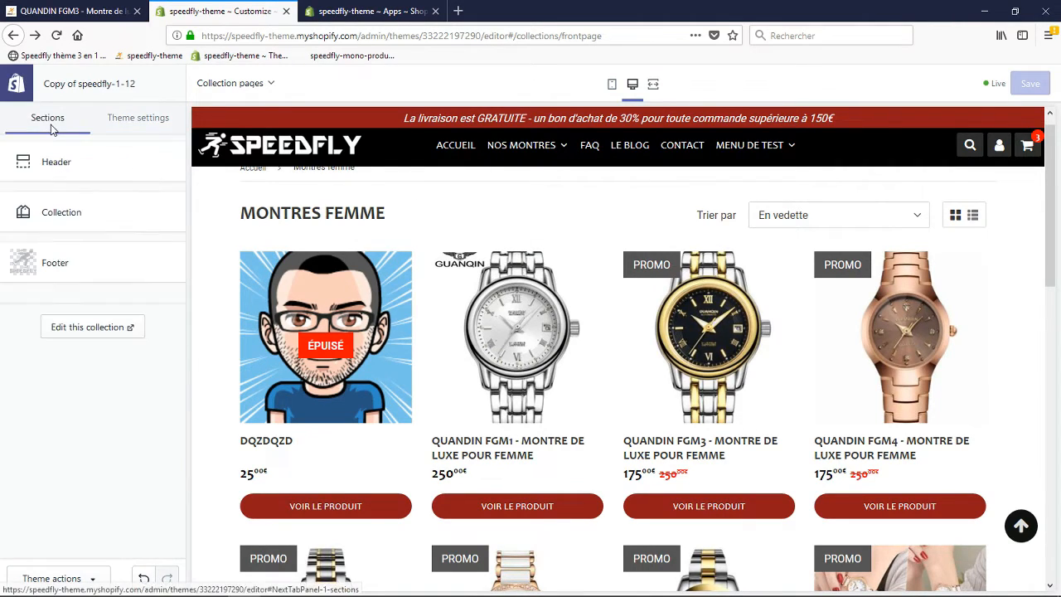
click(66, 209)
click(71, 177)
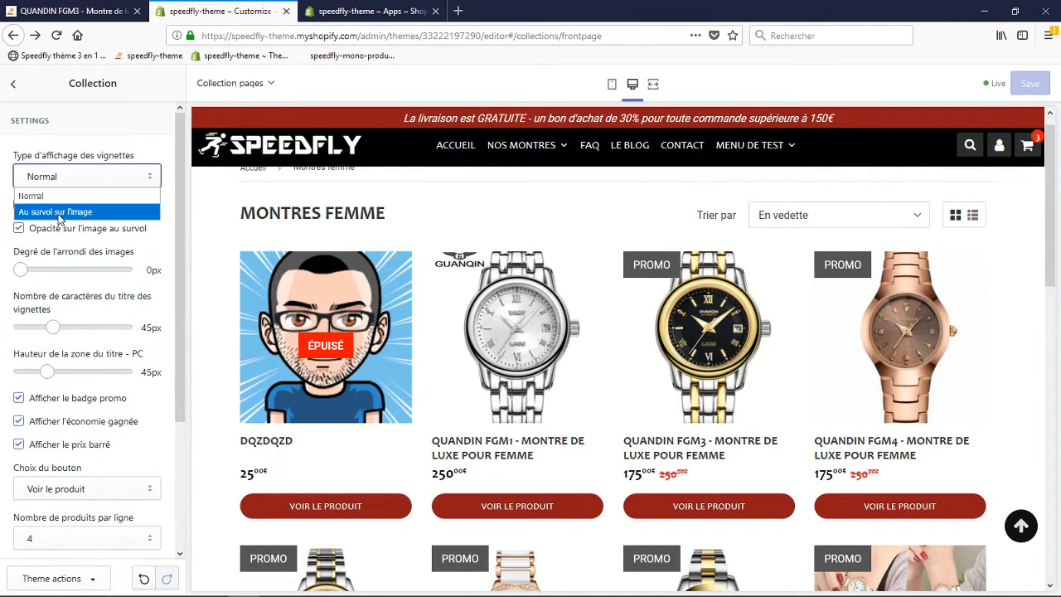
click(60, 206)
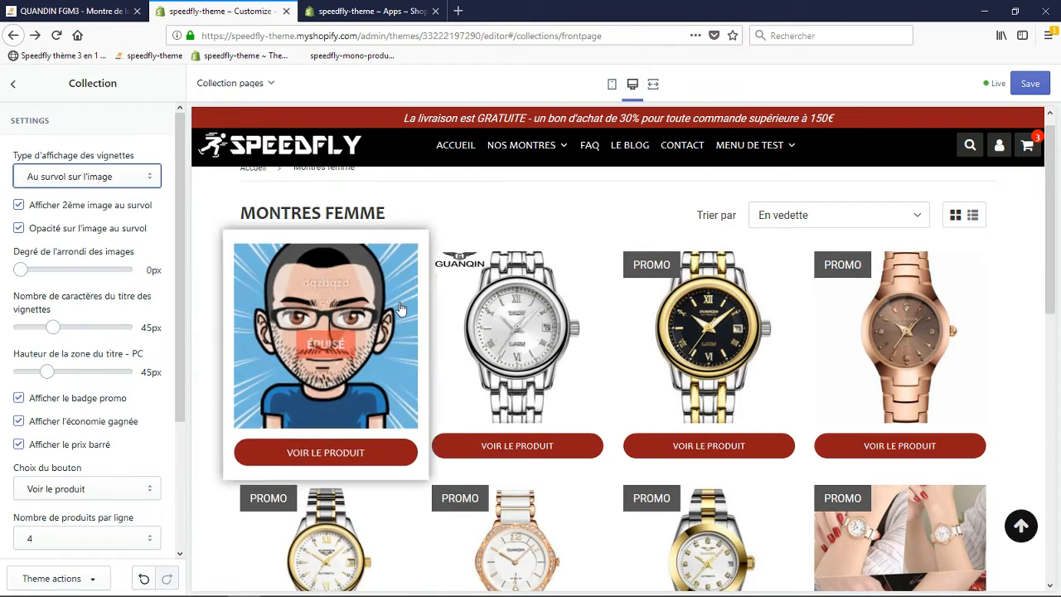
Preview the thumbnail hover effect, switch Opacité sur l'image au survol off and back on, and save the theme.
mouse_move(574, 310)
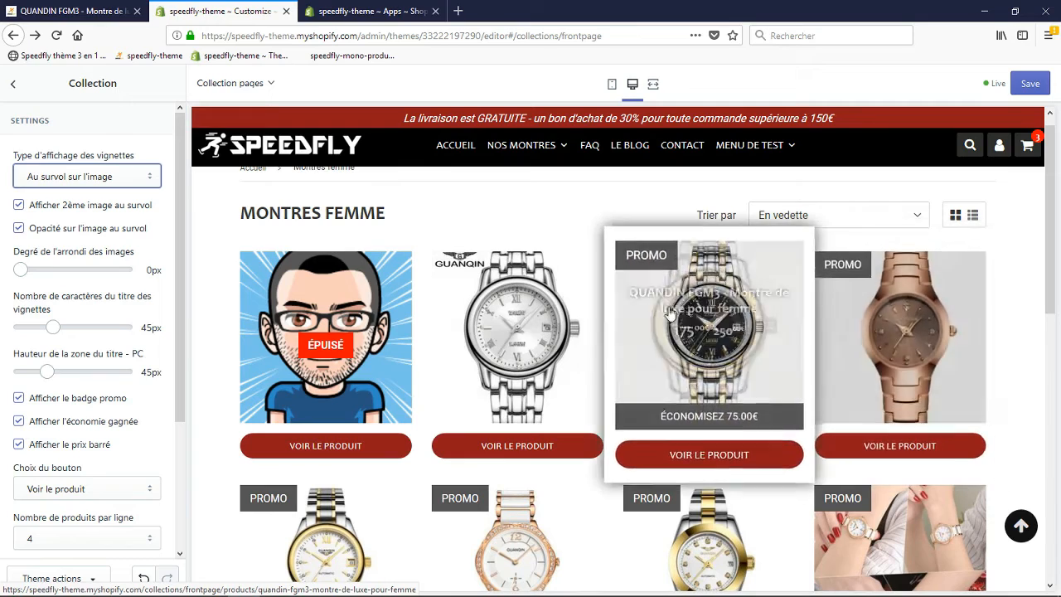
click(58, 232)
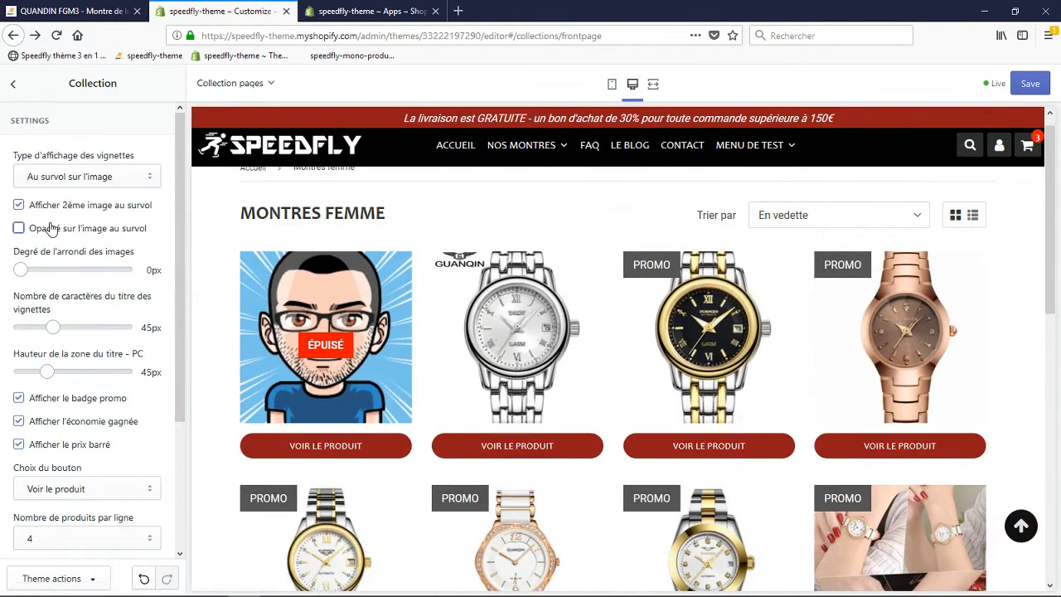
click(1030, 84)
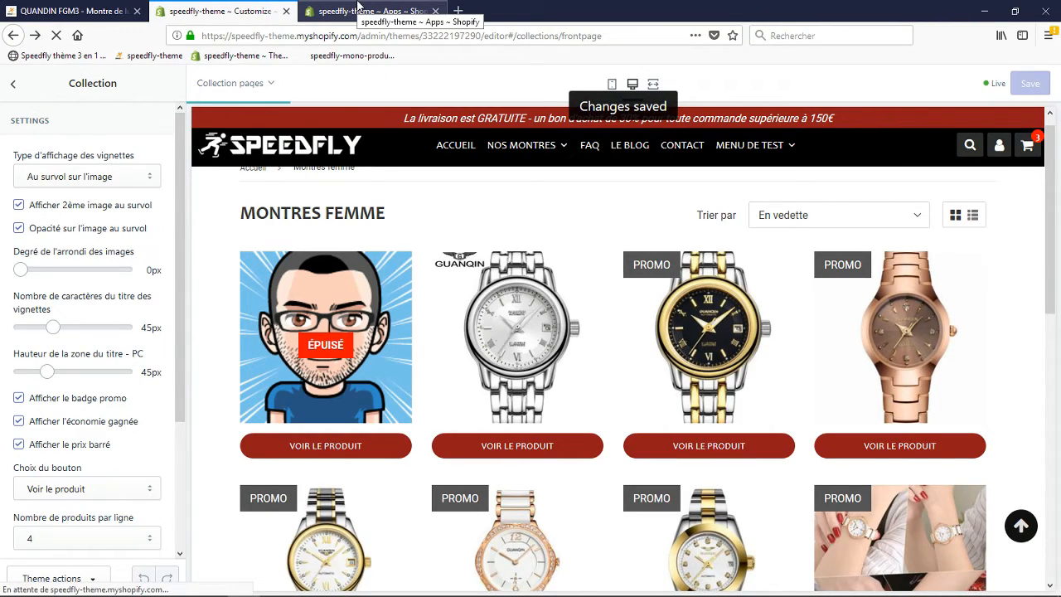
Consult the 1.12 update list and highlight the Livraison GRATUITE à partir de 60€ d'achat text in the free shipping entry.
click(362, 9)
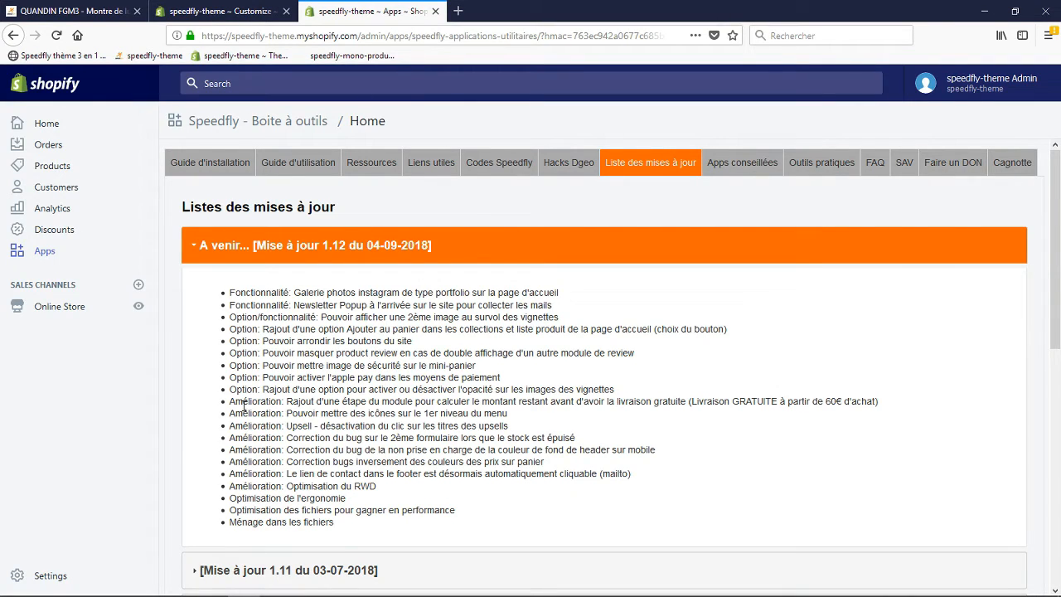
scroll(244, 403, down, 2)
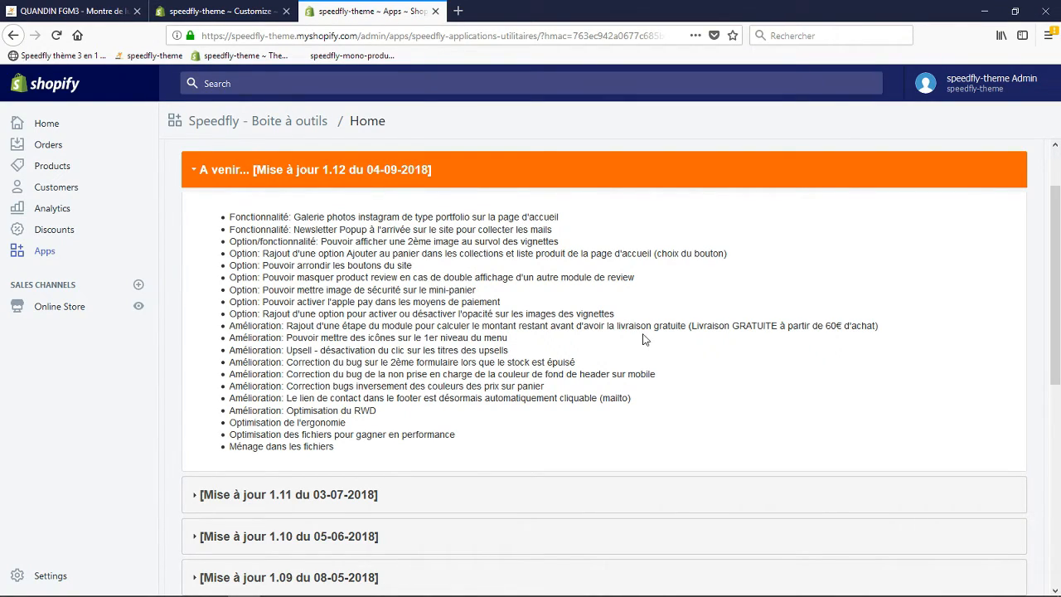
double_click(690, 326)
click(829, 329)
drag(877, 326, 694, 326)
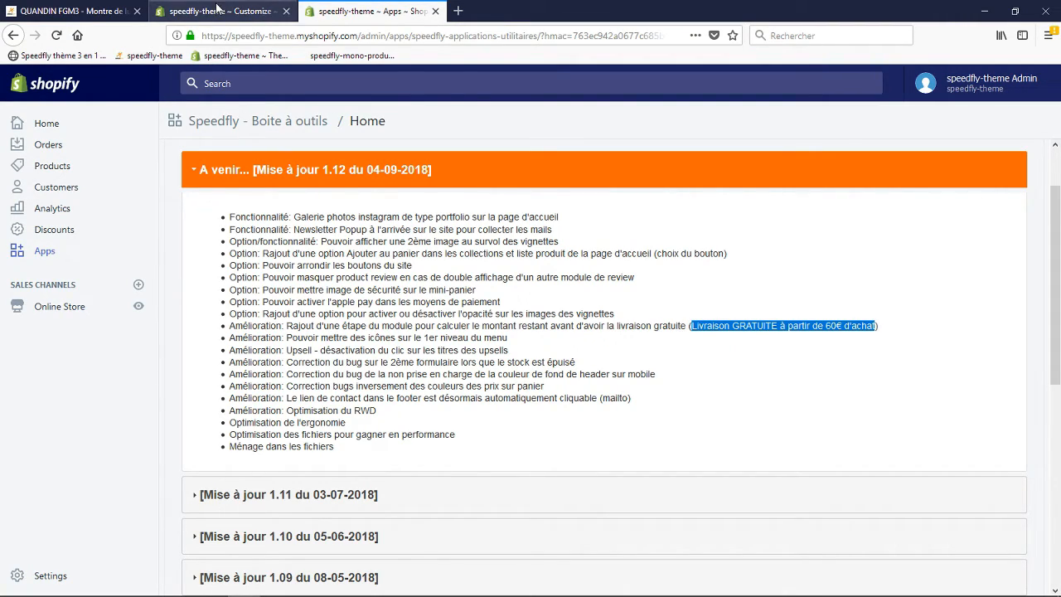
click(798, 381)
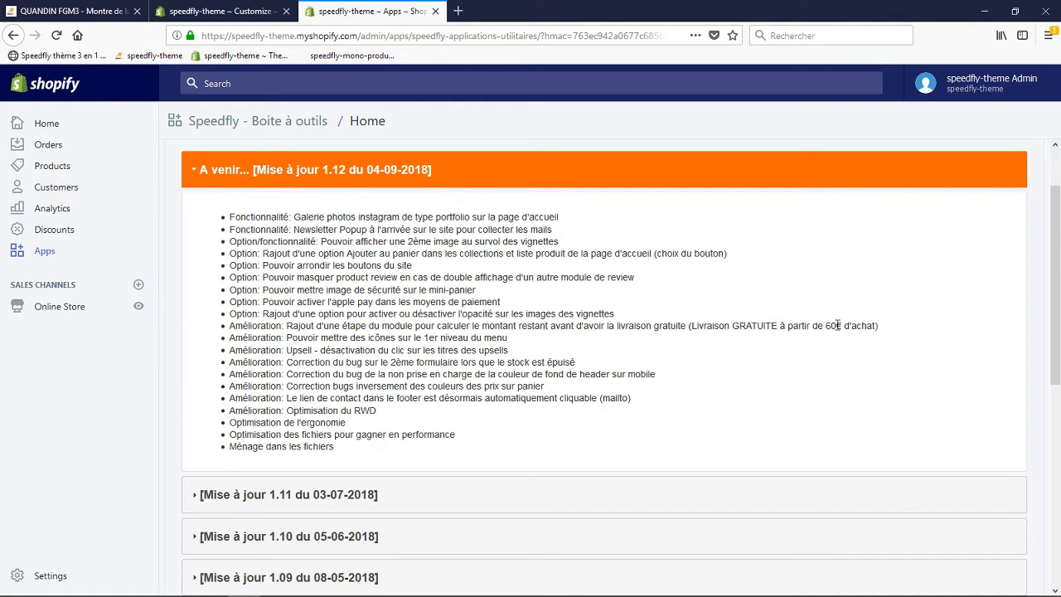
Turn on Activer le bandeau for the free shipping information bar in the theme editor's Applications SPEEDFLY settings.
click(249, 10)
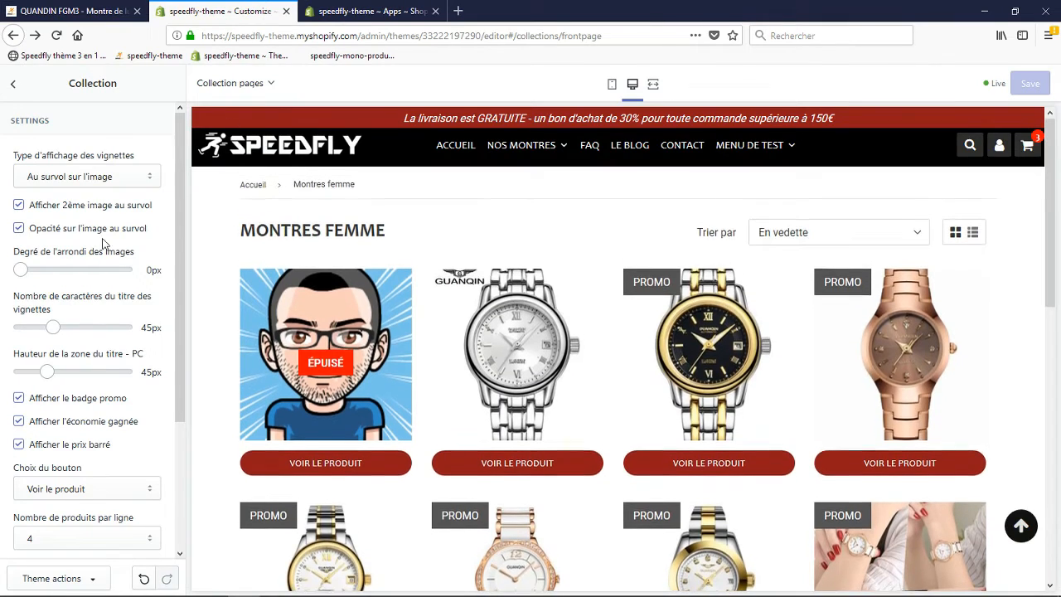
click(14, 86)
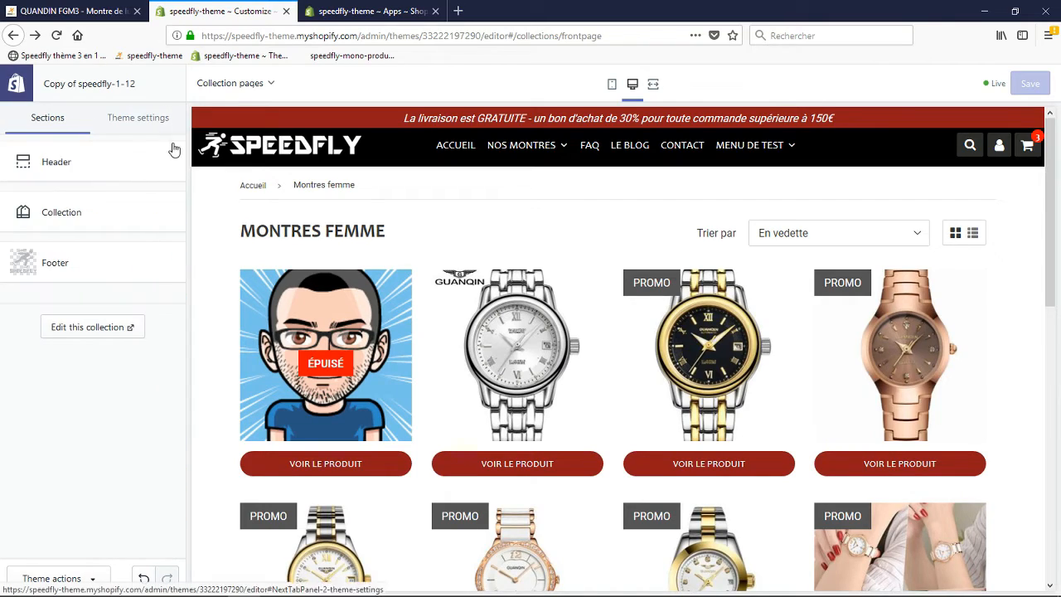
click(133, 120)
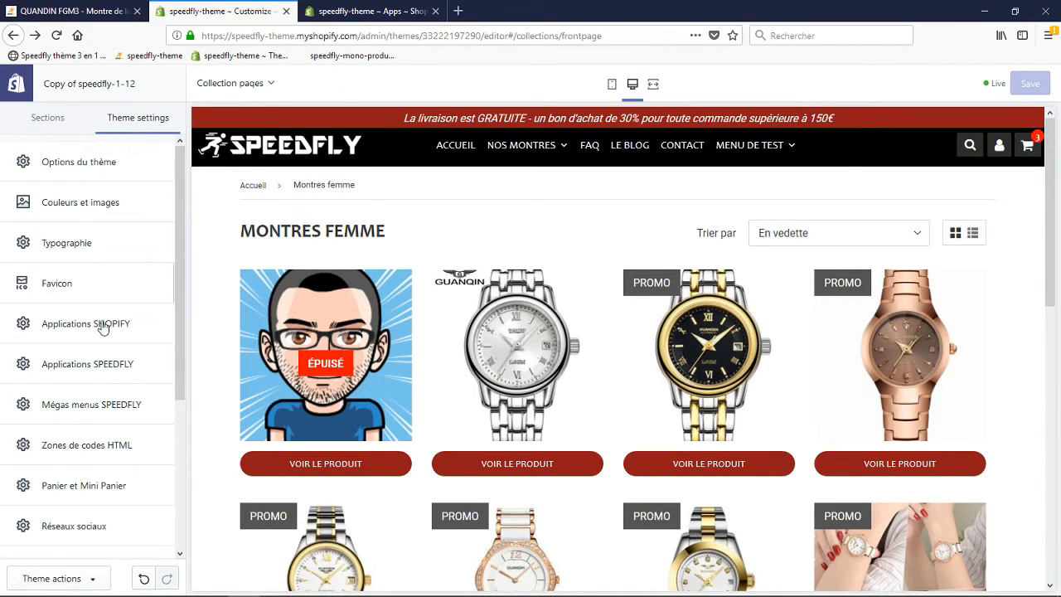
click(92, 373)
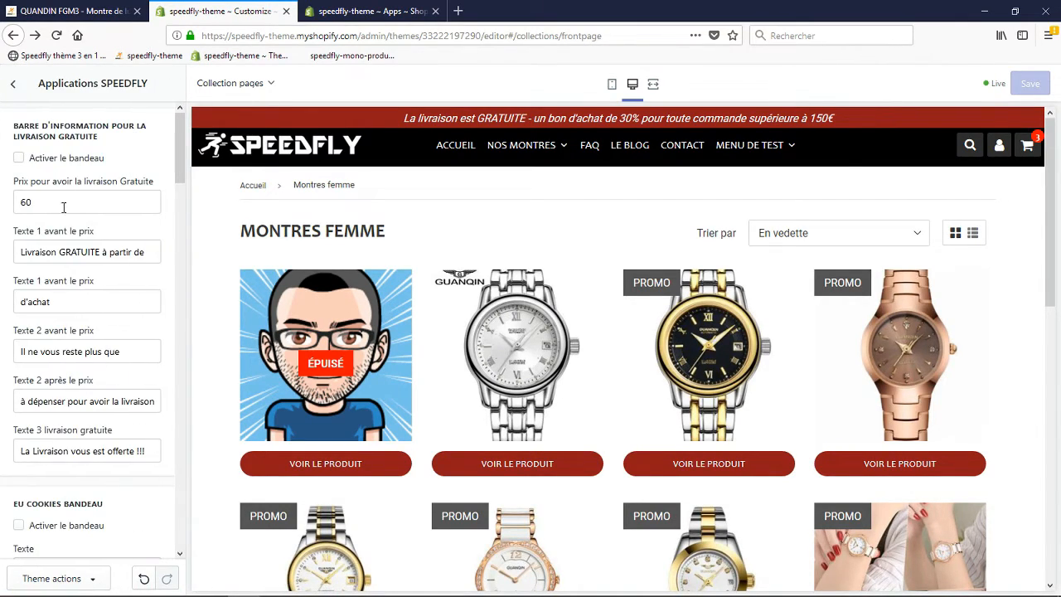
click(61, 163)
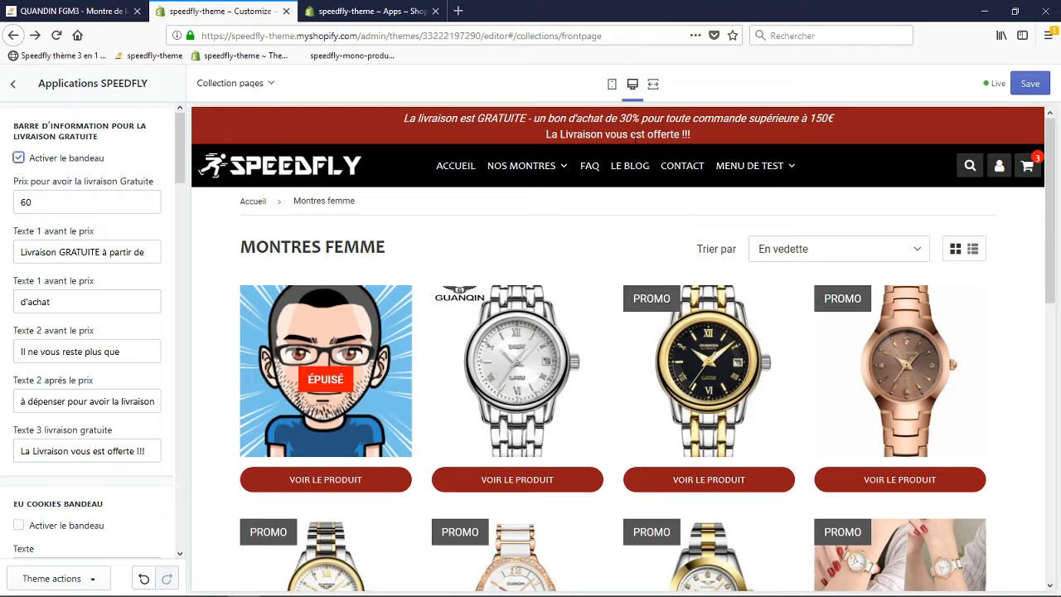
Open the full cart page from the mini-cart in the theme preview.
click(1027, 166)
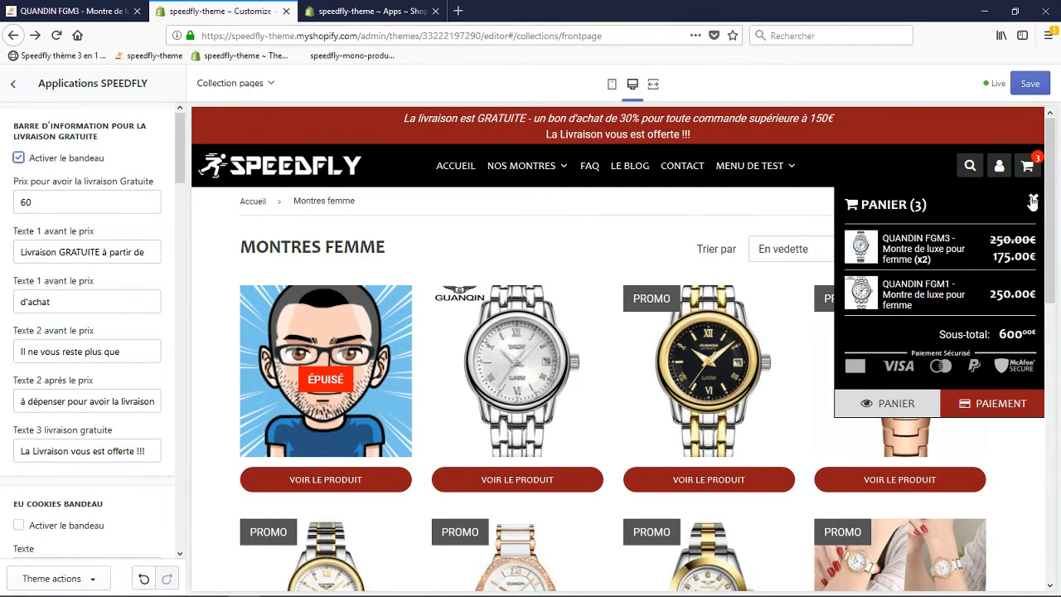
click(1033, 202)
click(1028, 166)
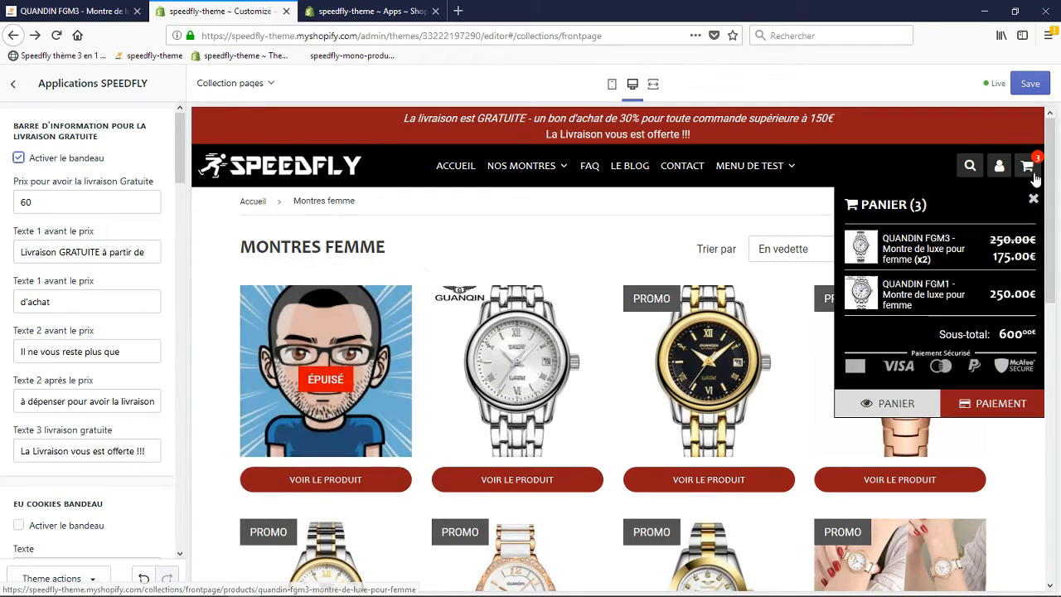
click(891, 403)
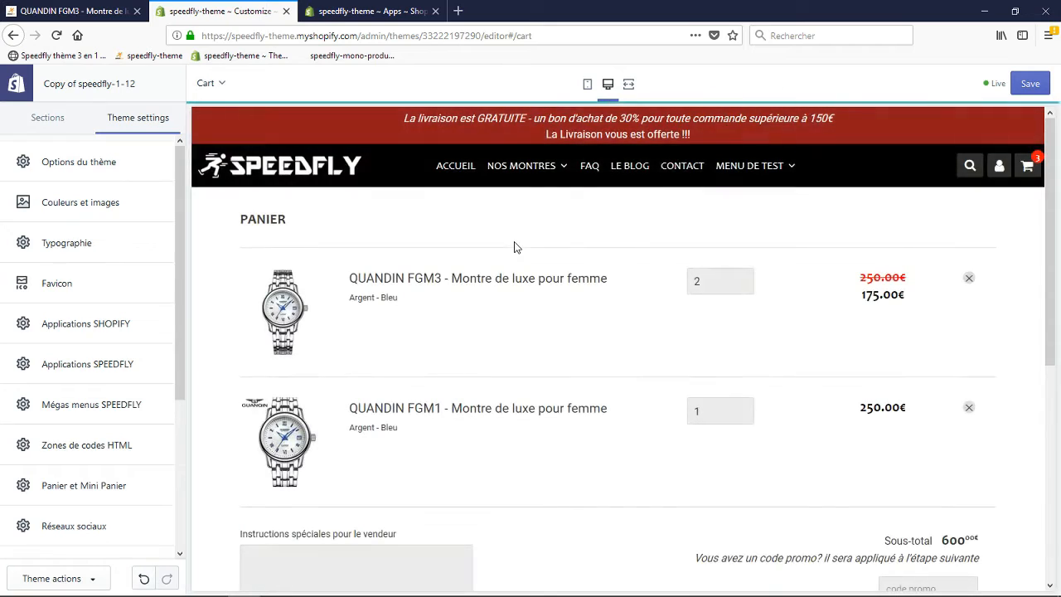
Remove both QUANDIN watches from the cart, and save the theme from the Montres femme collection page.
click(970, 408)
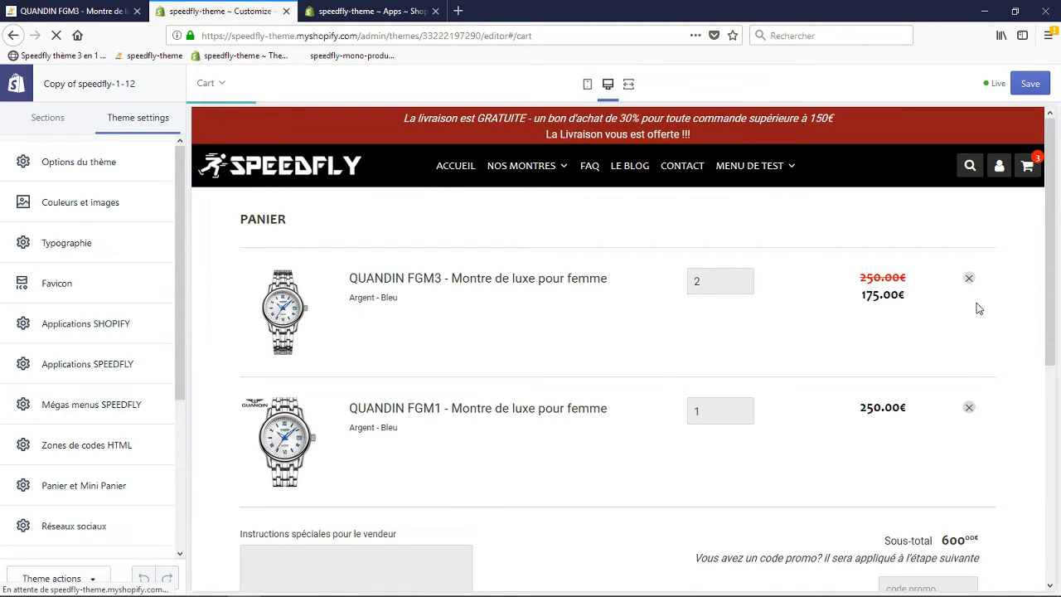
click(970, 281)
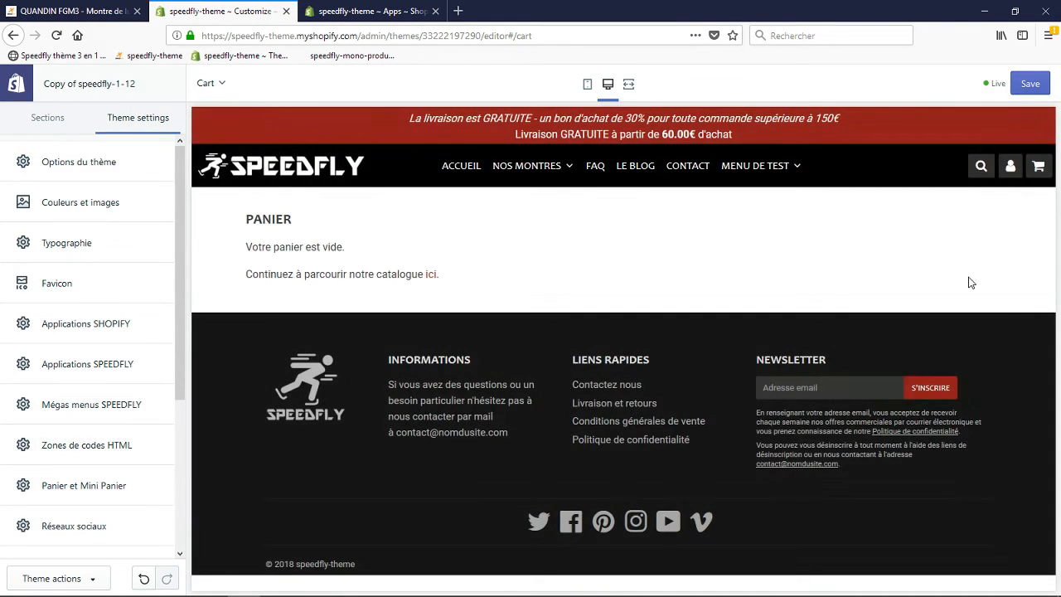
click(537, 214)
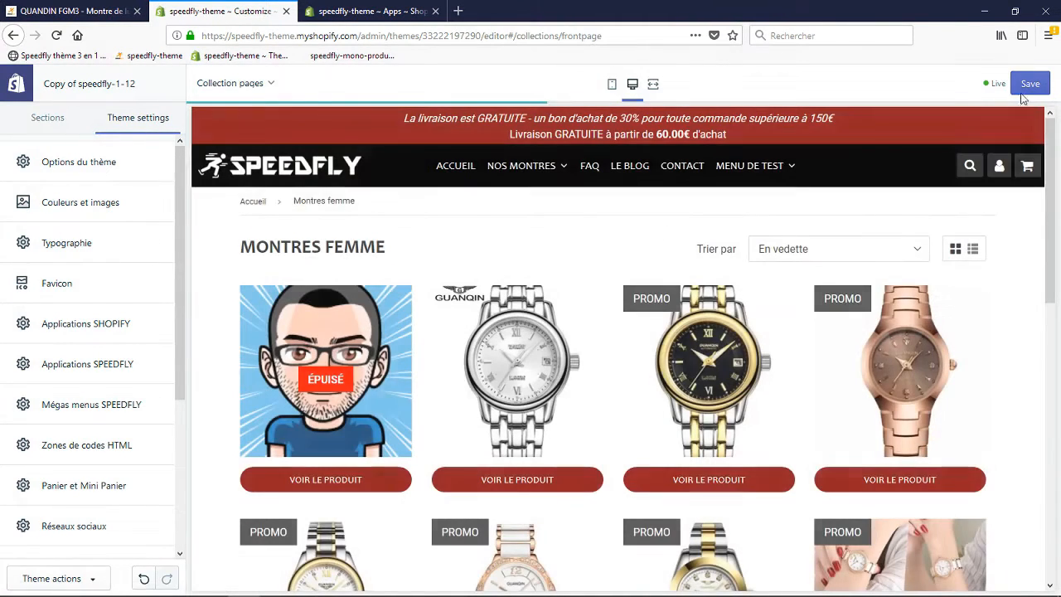
click(1026, 89)
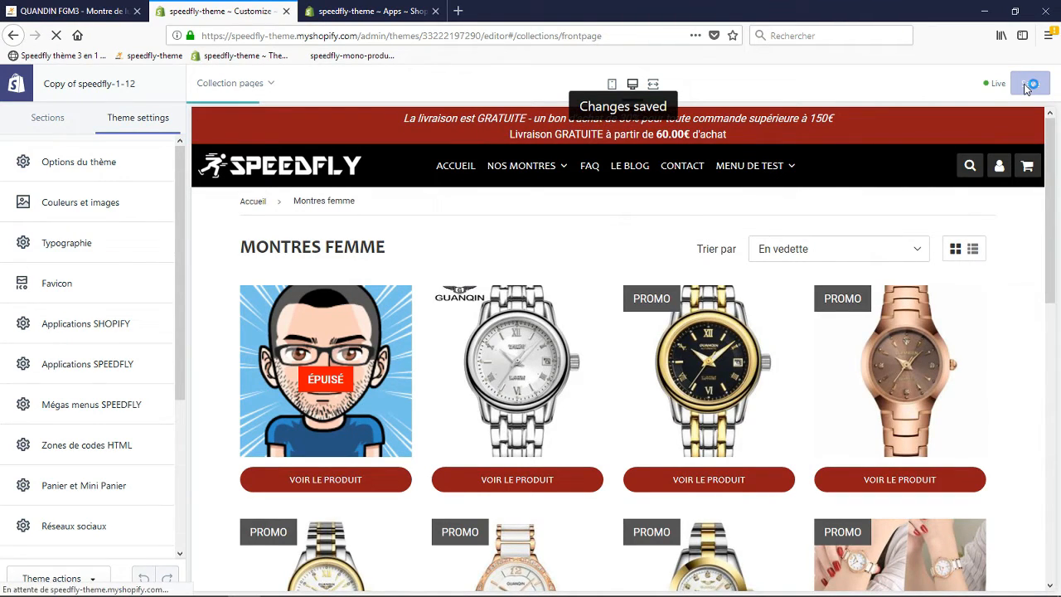
Add one dqzdqzd product to the cart and open the free shipping bar settings in Applications SPEEDFLY.
click(93, 365)
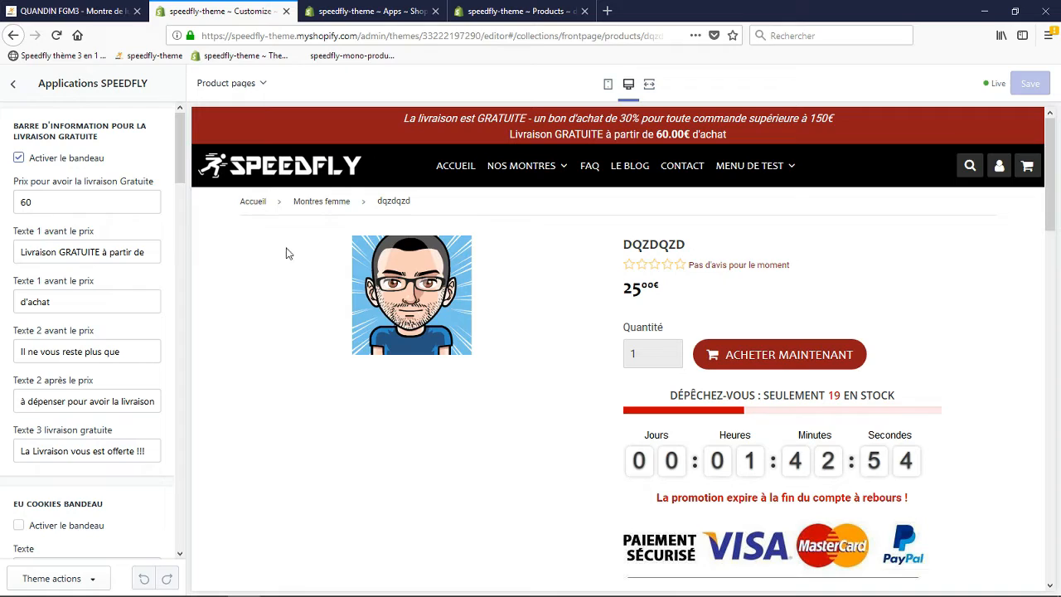
click(784, 365)
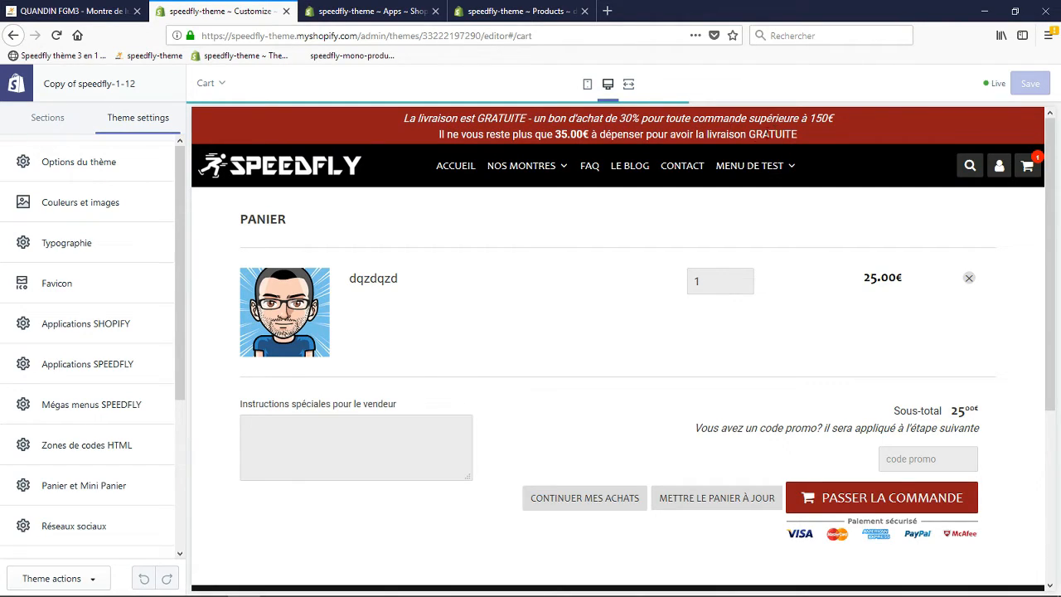
click(92, 365)
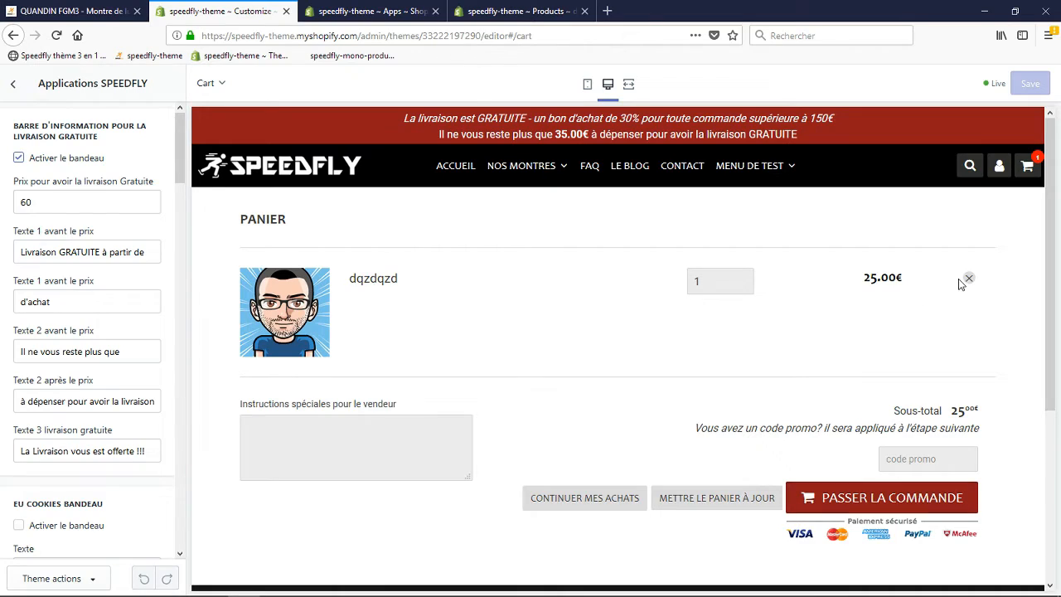
Raise the dqzdqzd quantity in the cart to 2 and to 3, updating the cart after each change.
drag(711, 290, 672, 290)
text(2)
click(704, 502)
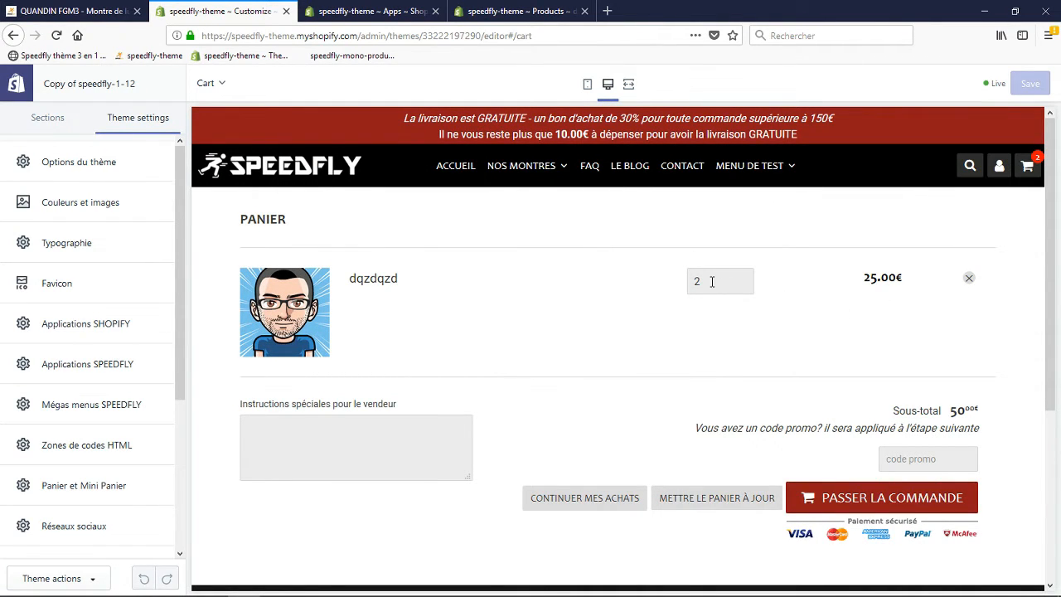
text(3)
click(703, 503)
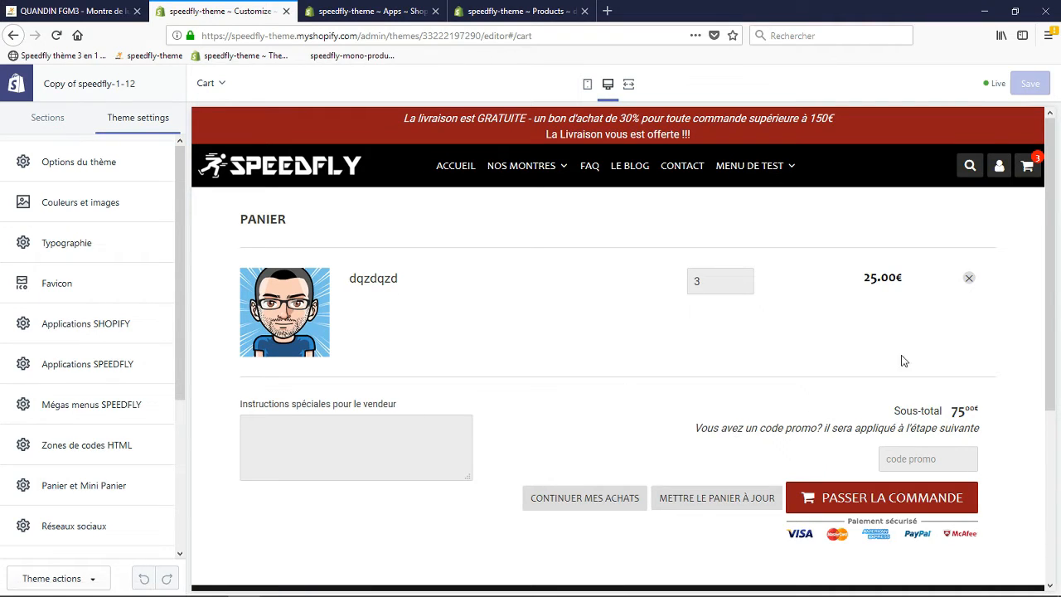
Close the products admin page and consult the 1.12 update list in the Speedfly - Boite à outils app.
click(510, 12)
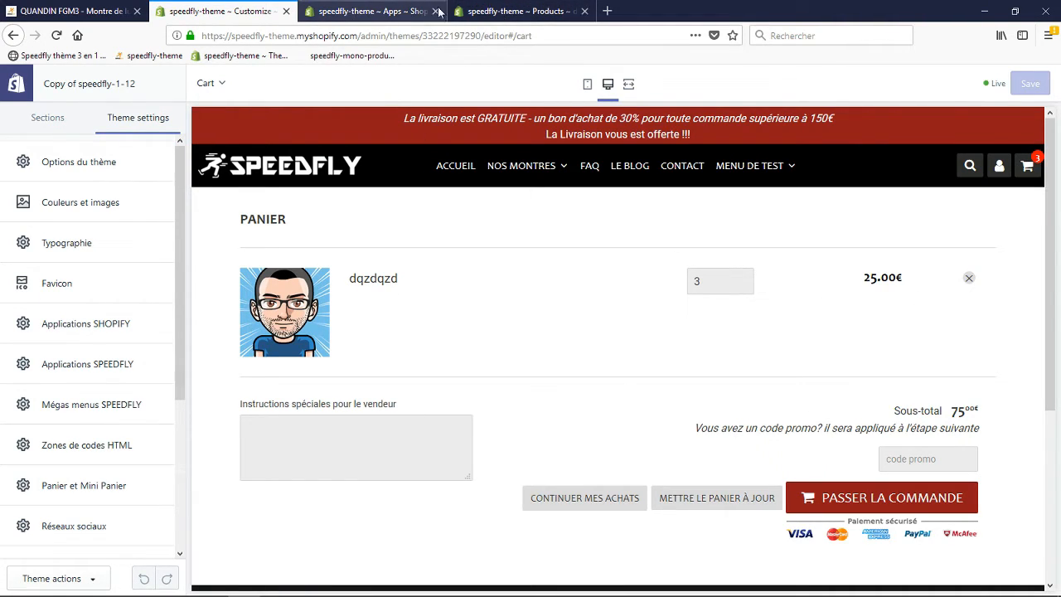
click(358, 11)
click(585, 10)
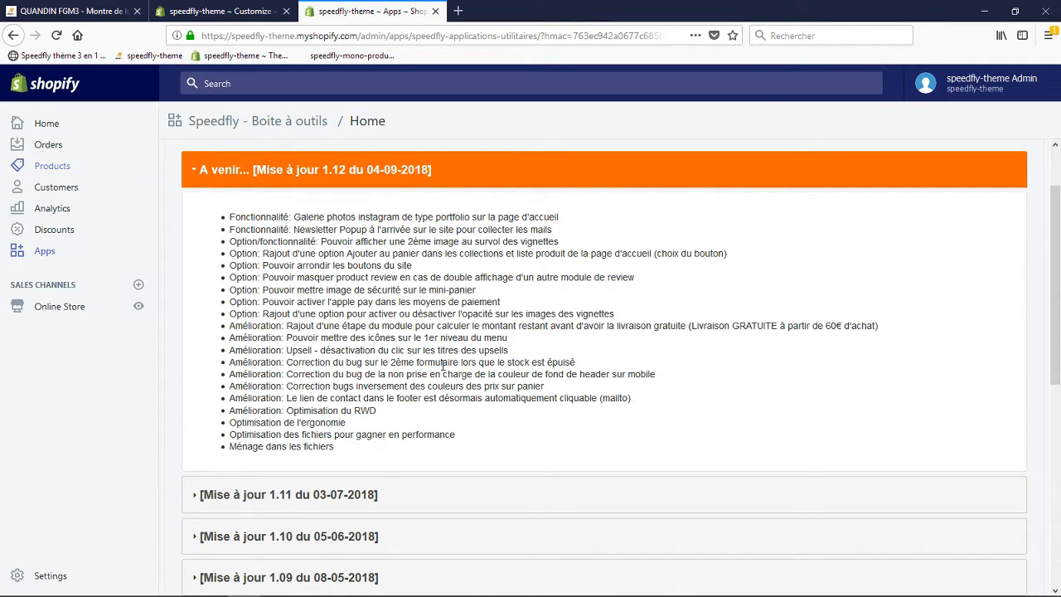
Set the icon of the first first-level menu link to Accueil in the theme editor's Options du thème.
click(219, 11)
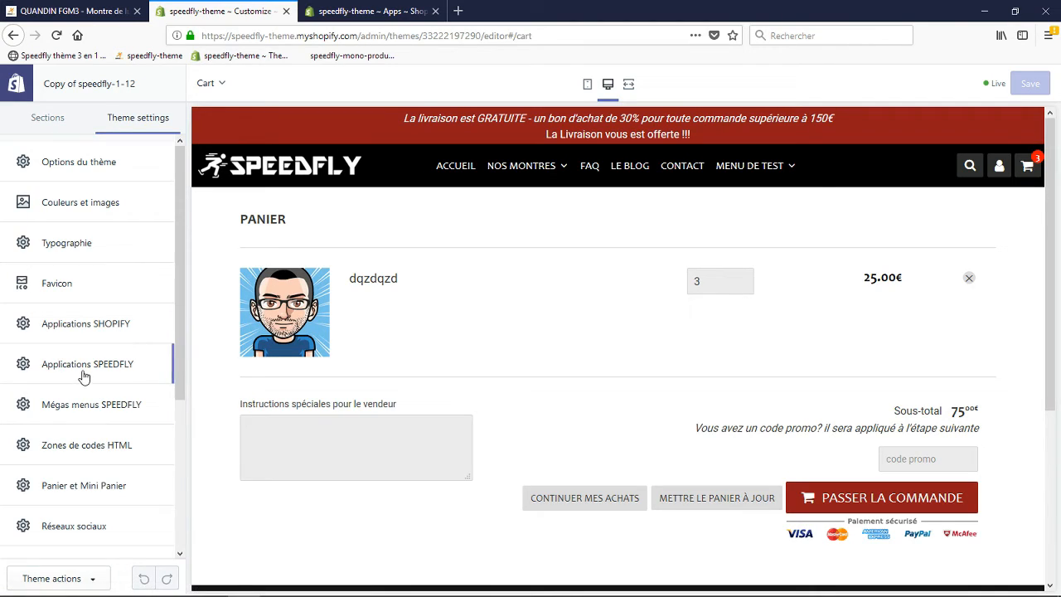
click(93, 170)
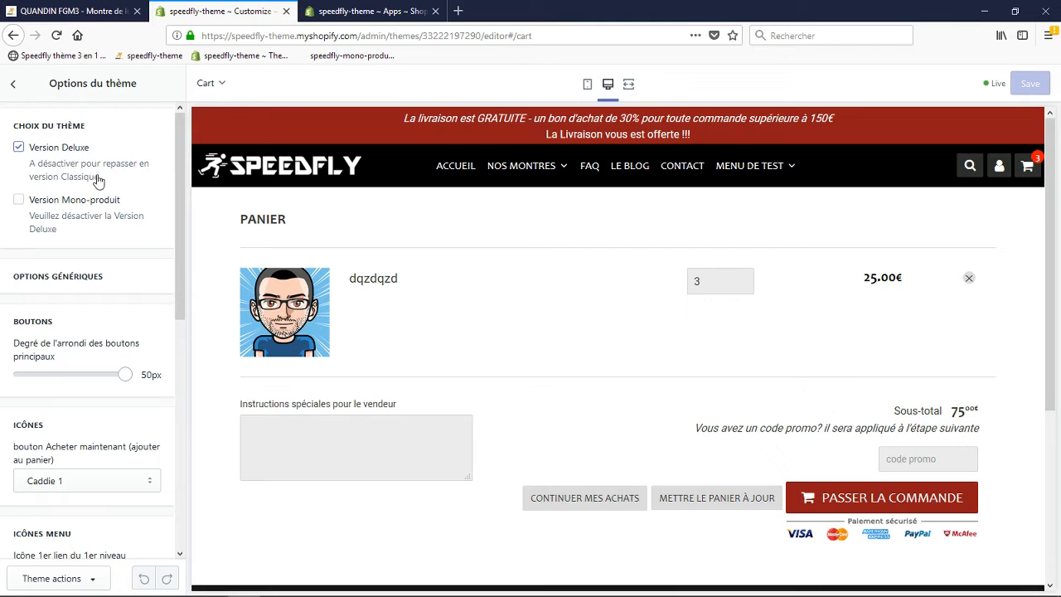
scroll(99, 203, down, 3)
scroll(100, 205, down, 5)
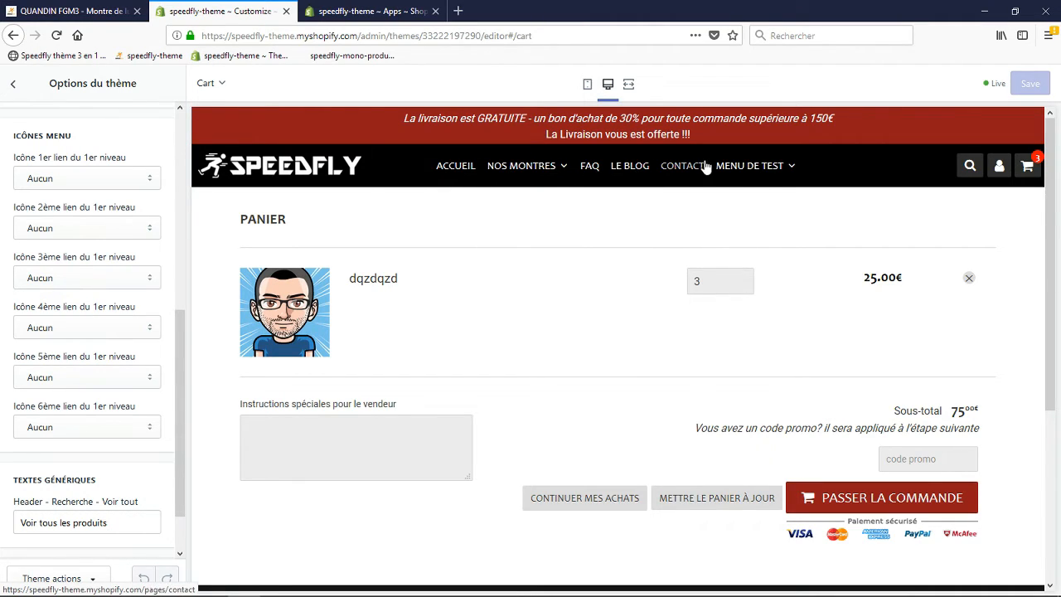
mouse_move(764, 170)
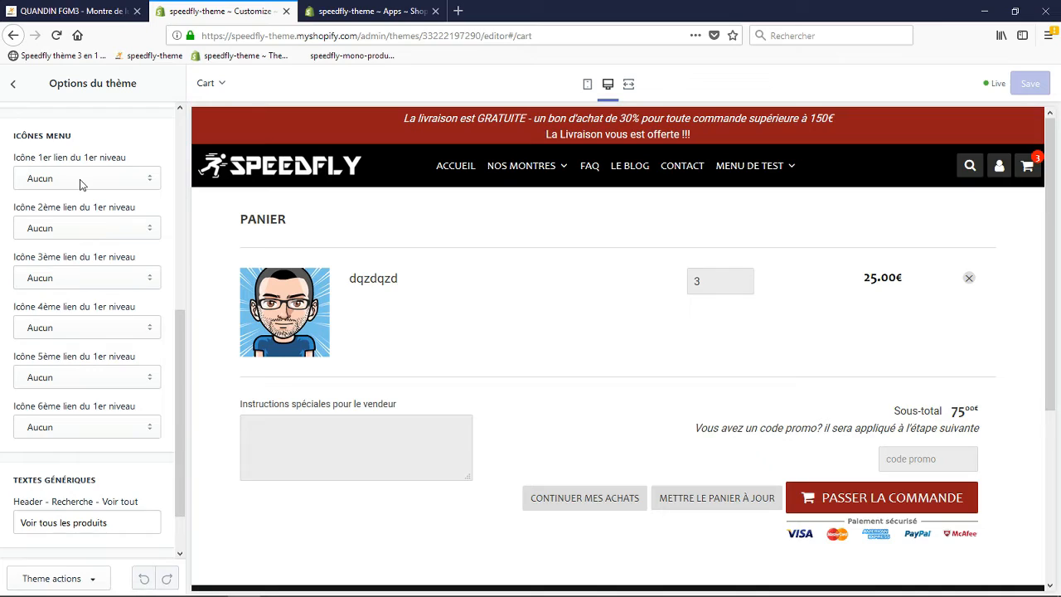
click(55, 181)
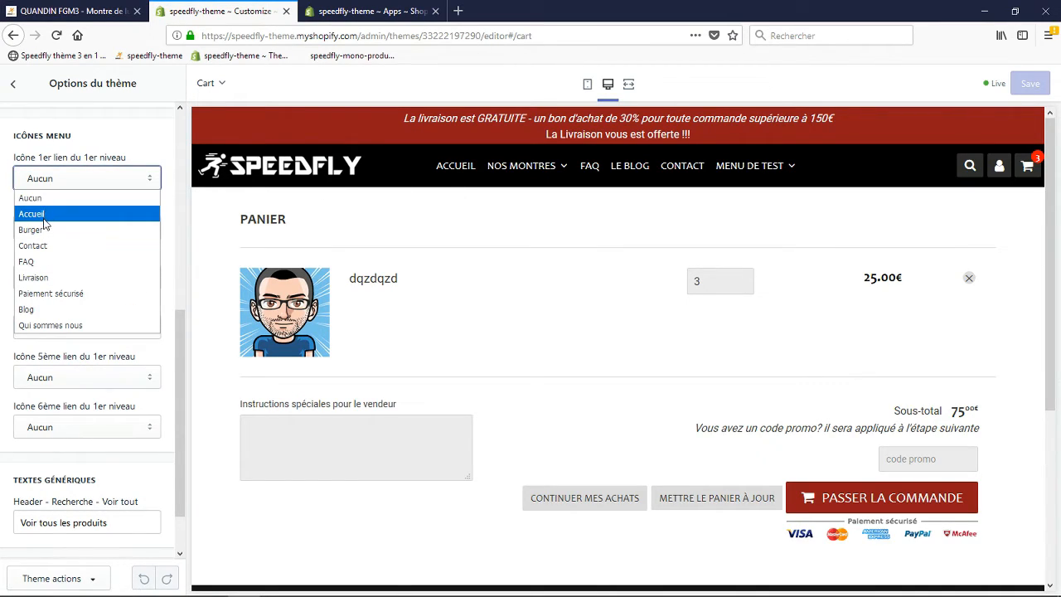
key(Escape)
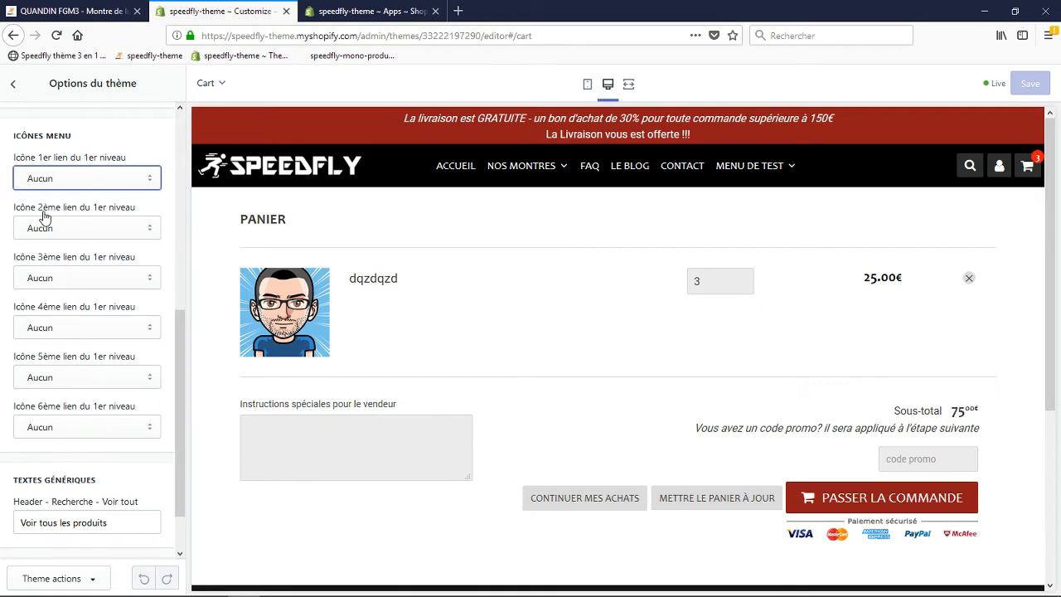
key(Down)
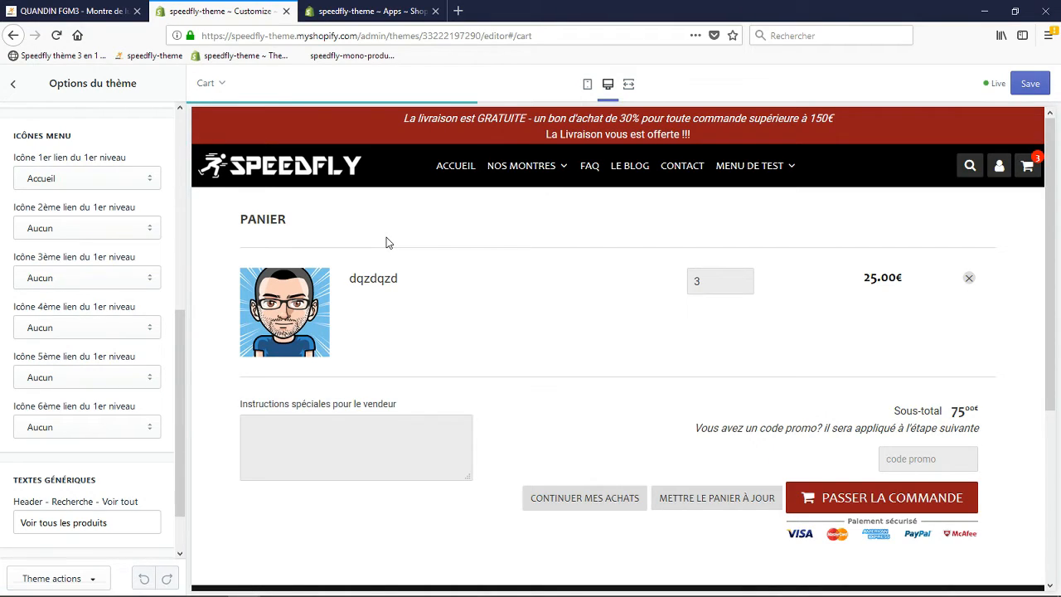
Set the menu icon of the second first-level link to Burger and the third to FAQ.
click(84, 230)
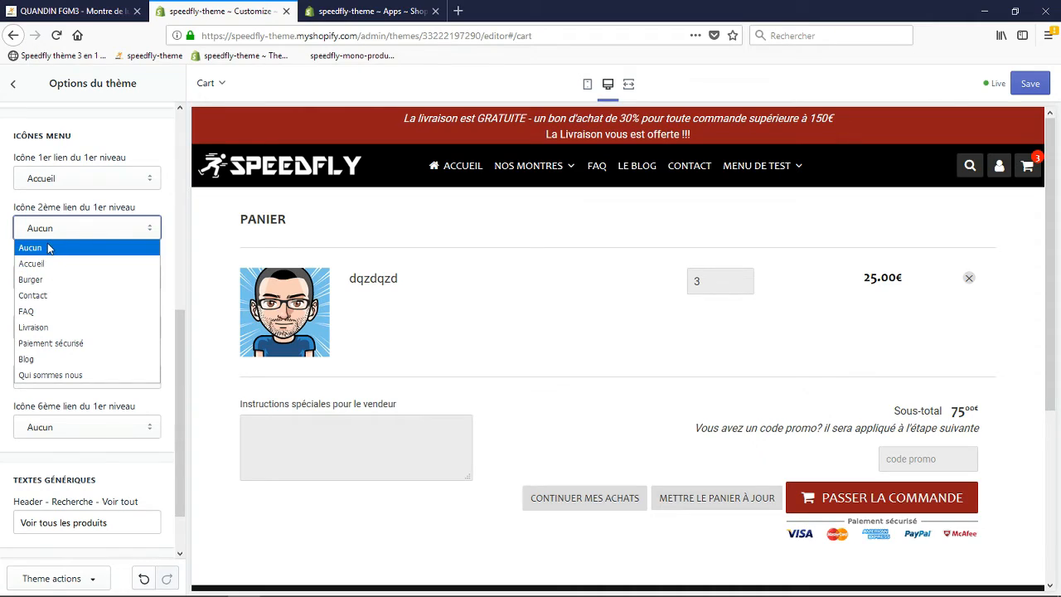
click(39, 282)
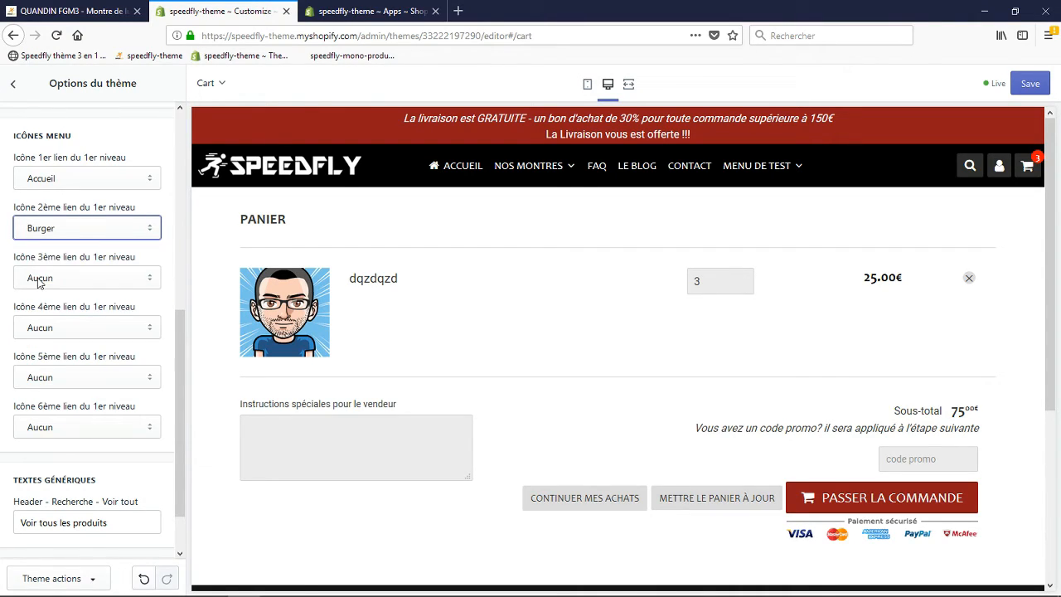
click(41, 278)
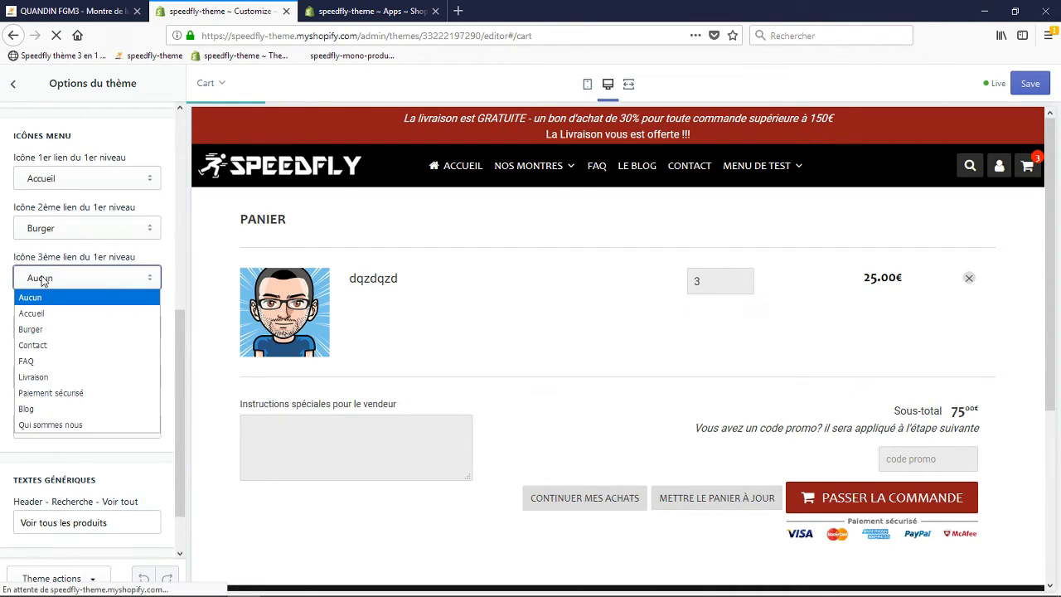
click(25, 361)
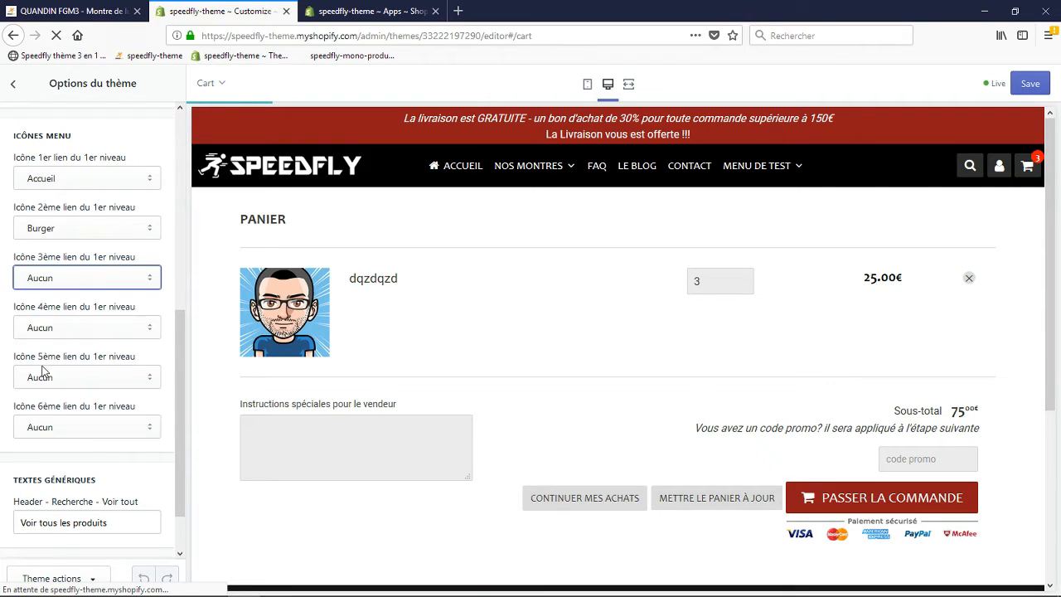
Set the menu icons of the fourth, fifth and sixth first-level links to Blog, Contact and Livraison, and save the theme.
click(20, 331)
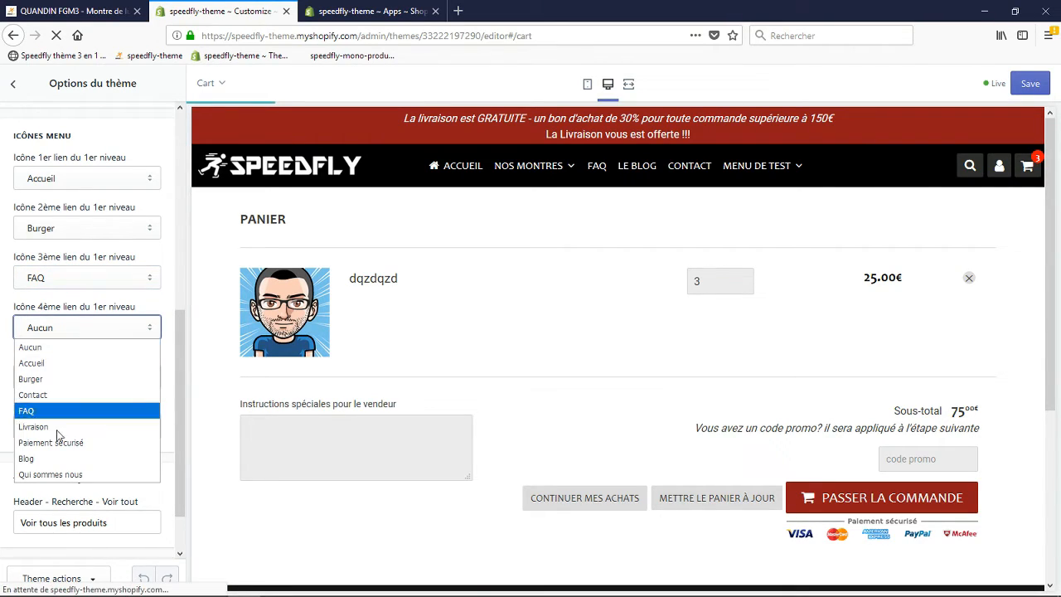
click(51, 461)
click(59, 378)
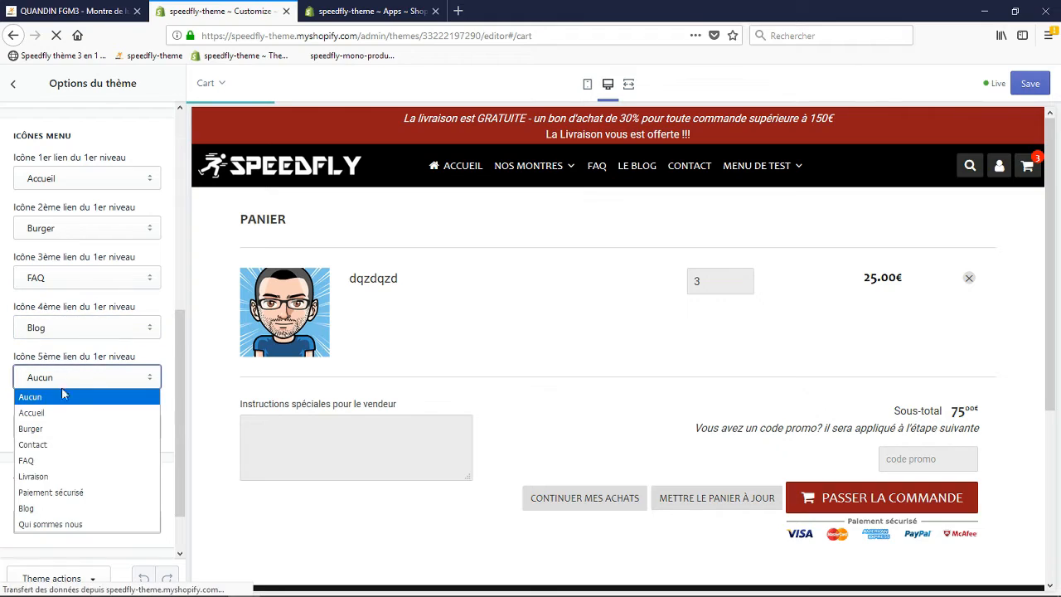
click(34, 444)
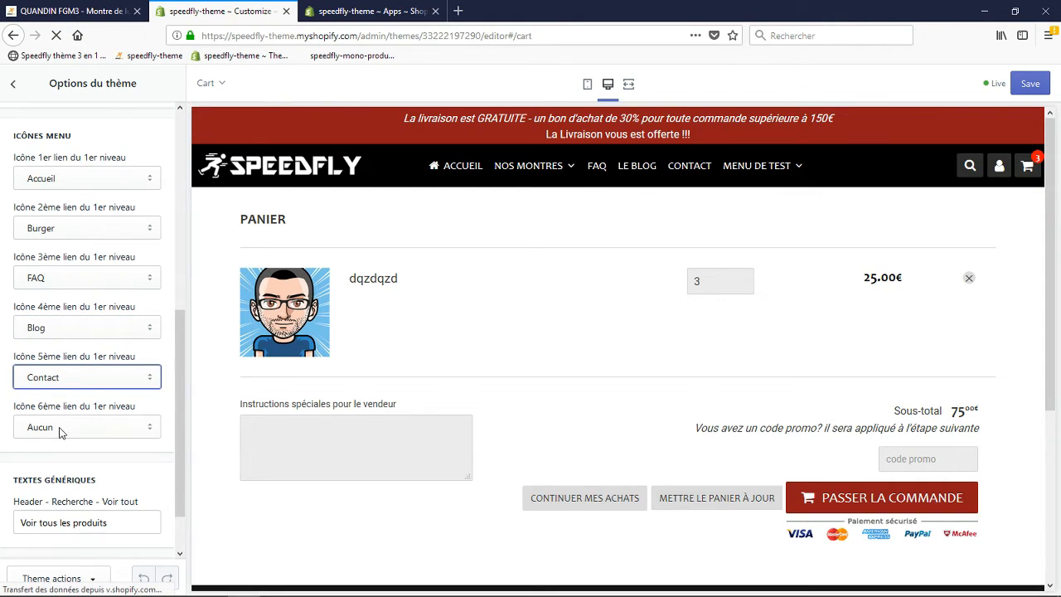
click(57, 426)
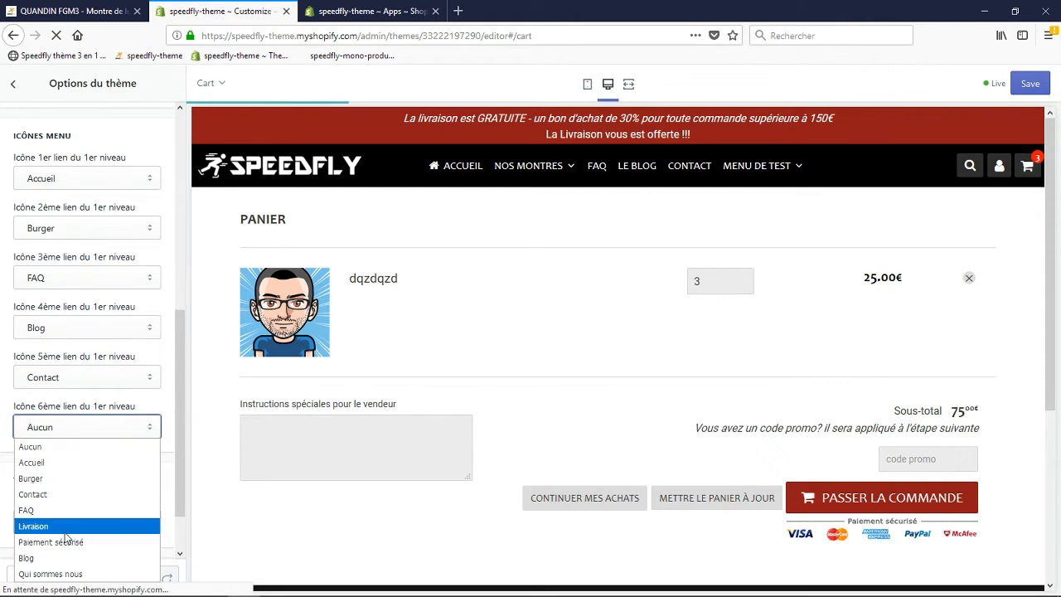
click(33, 527)
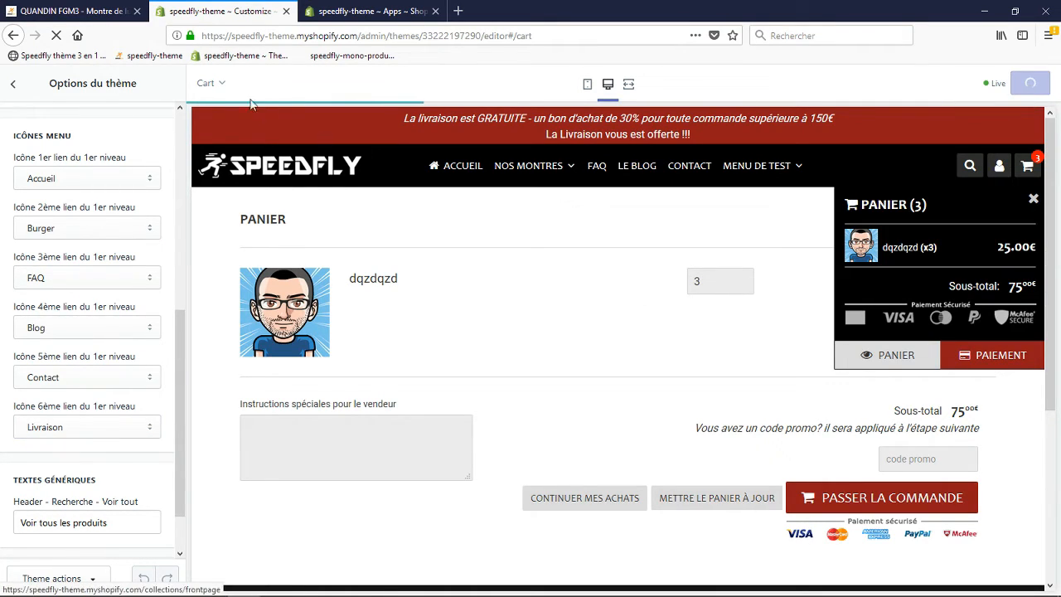
Reload the QUANDIN FGM3 product page on the storefront and examine the icons in the main menu.
click(91, 10)
click(325, 34)
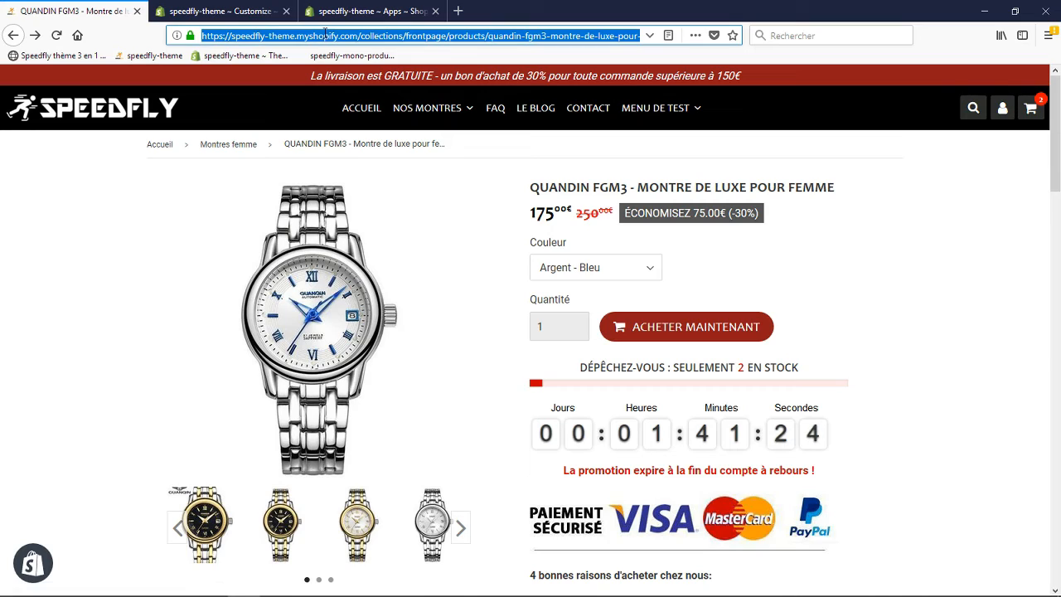
key(Return)
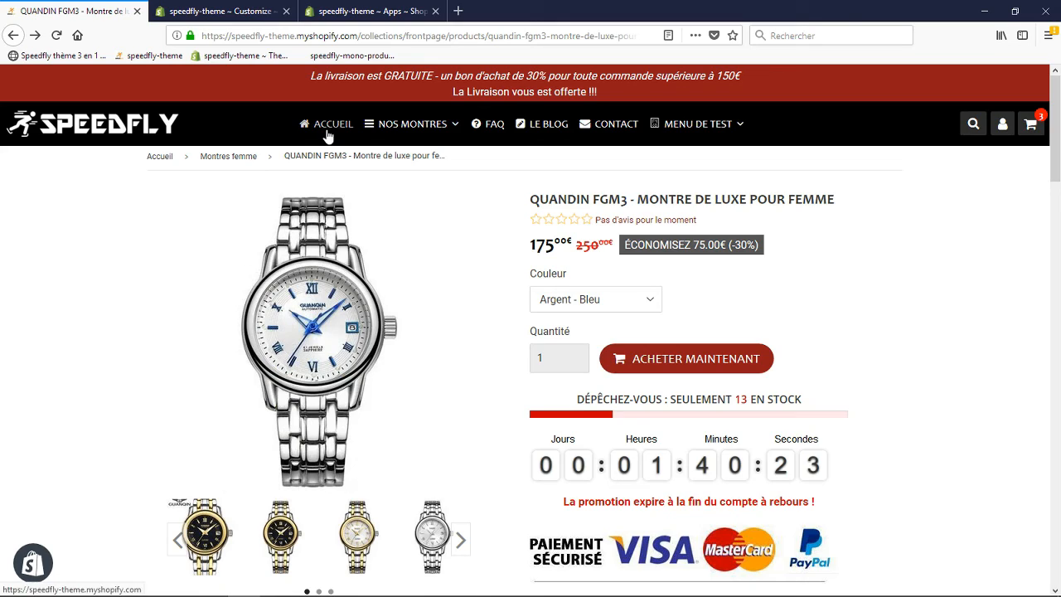
mouse_move(406, 135)
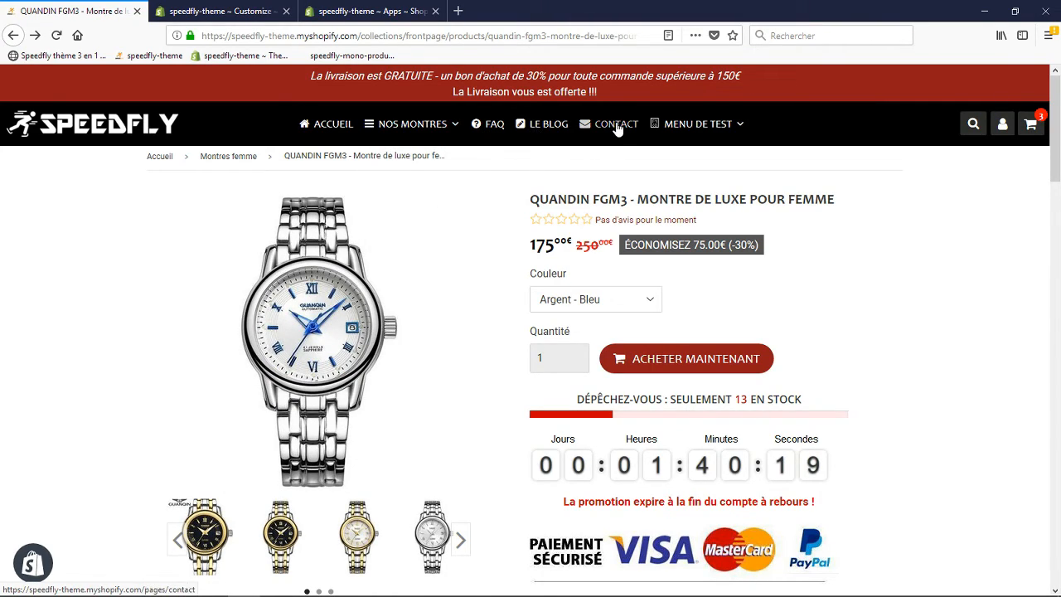
mouse_move(702, 139)
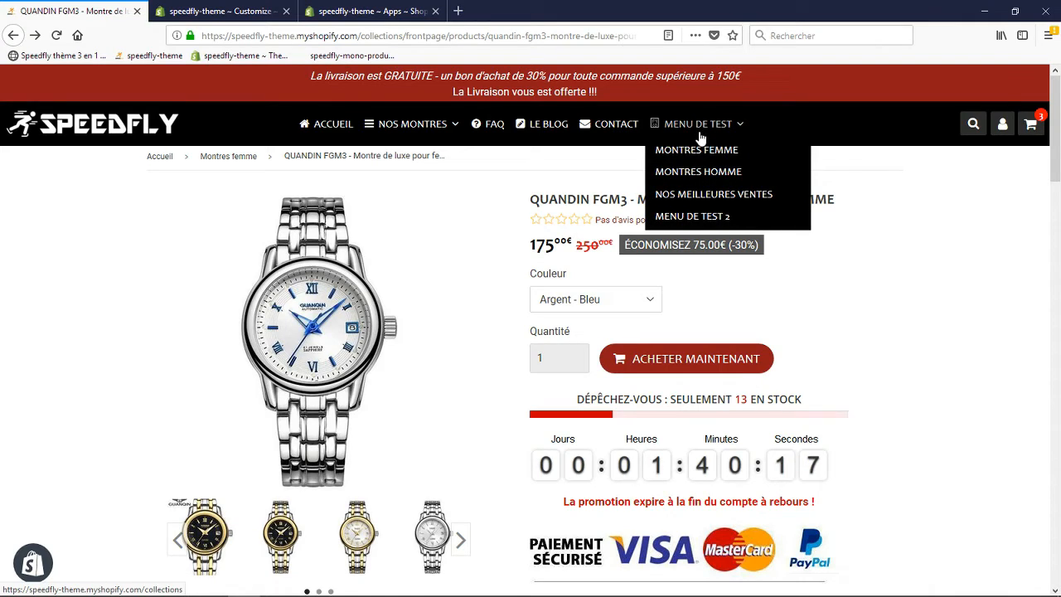
Preview the Paiement sécurisé icon on the sixth first-level menu link in the theme editor and set it back to Livraison.
click(366, 8)
click(265, 12)
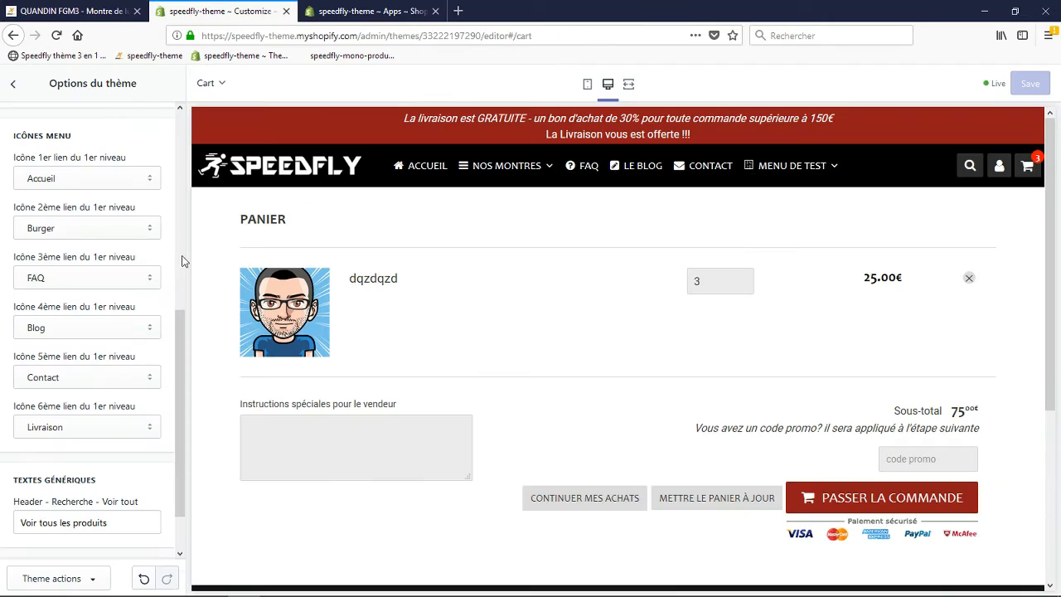
click(55, 429)
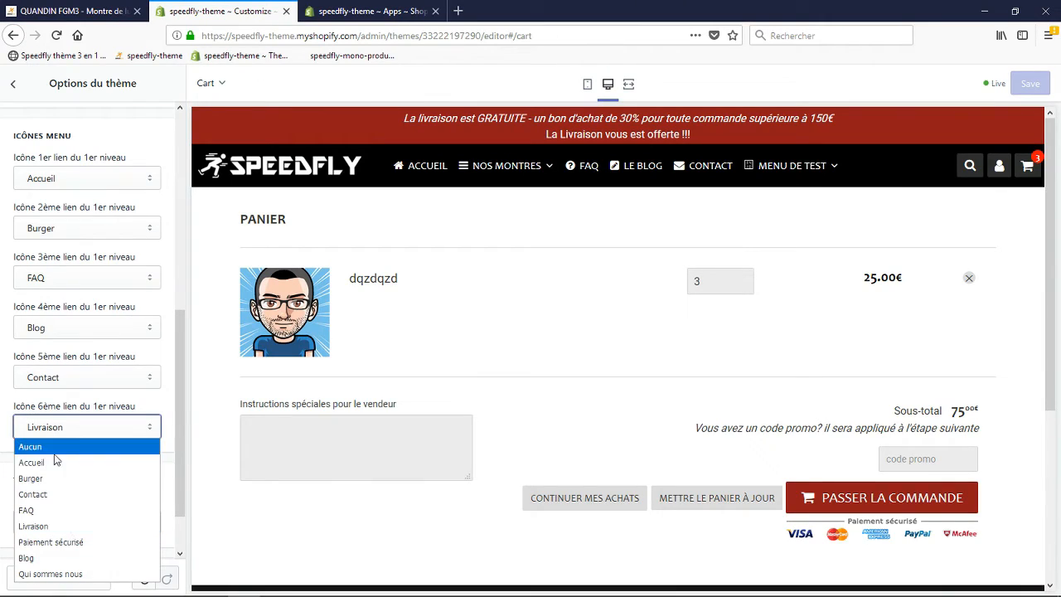
click(76, 543)
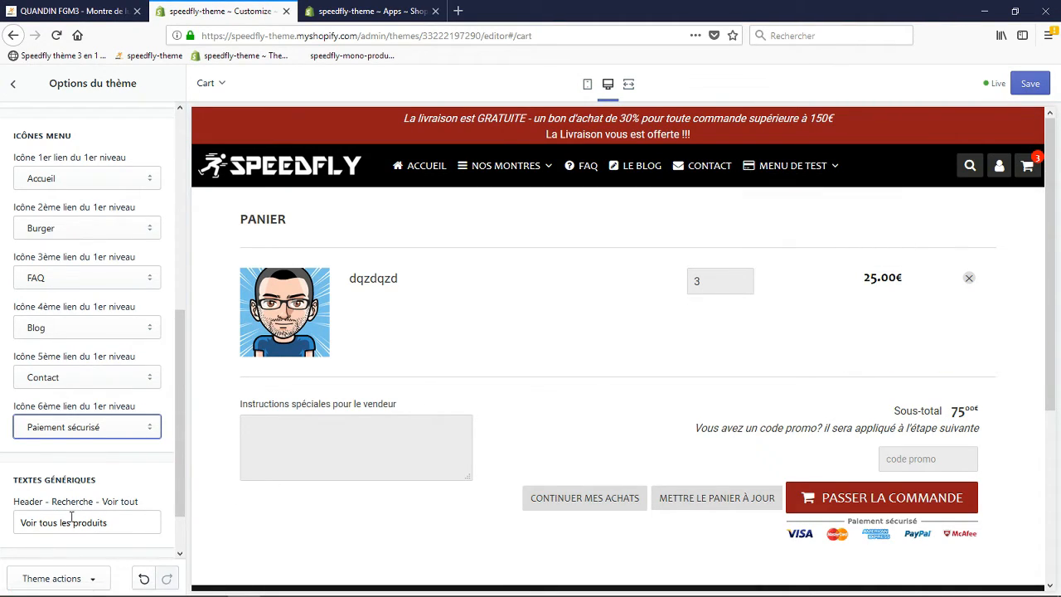
click(58, 437)
click(38, 524)
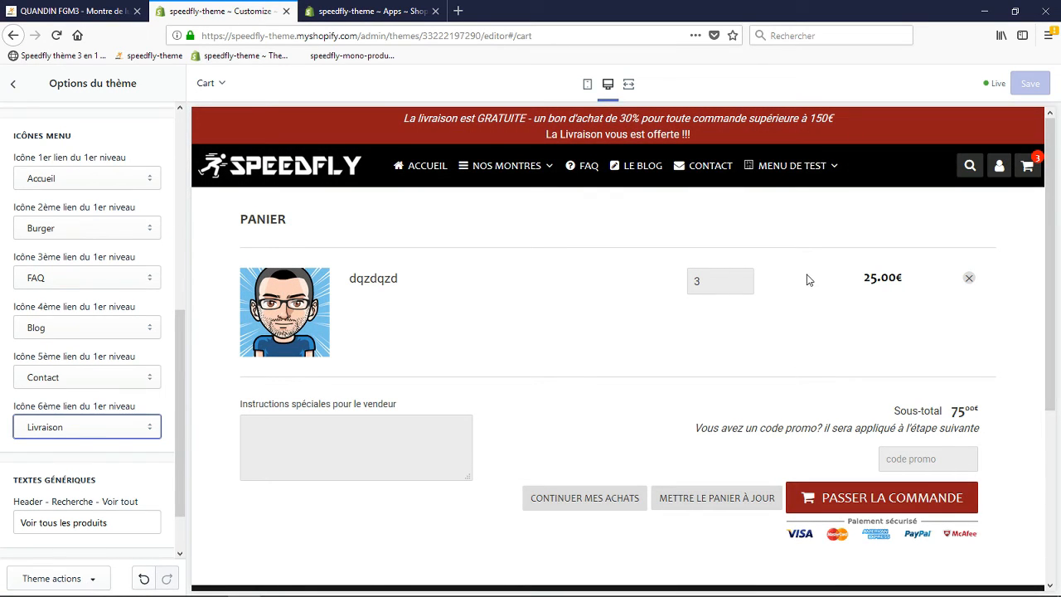
Set the menu icon of the sixth first-level link to Qui sommes nous and save the theme.
mouse_move(749, 171)
click(71, 429)
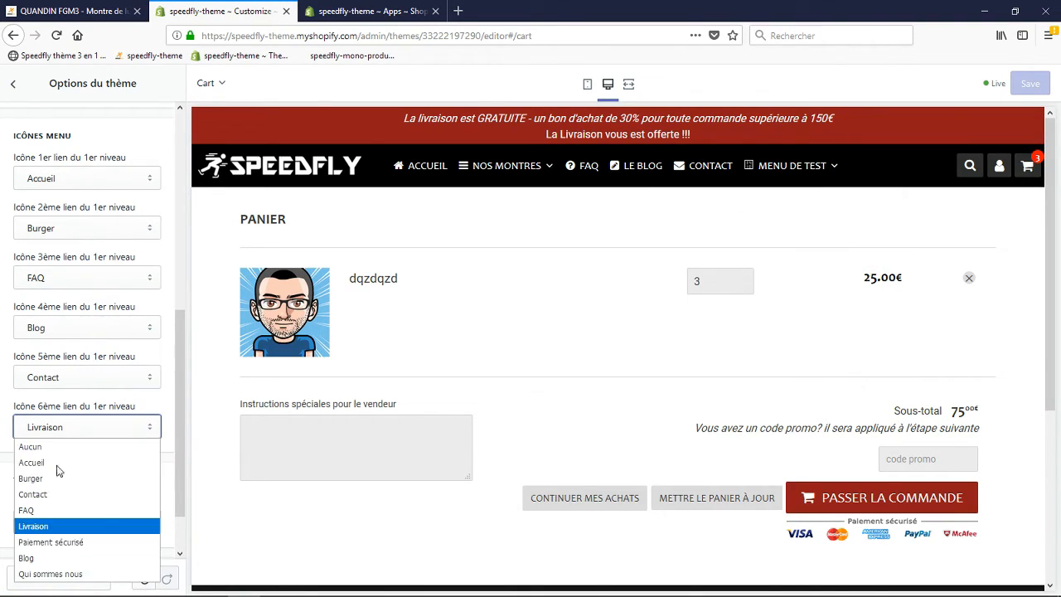
click(47, 574)
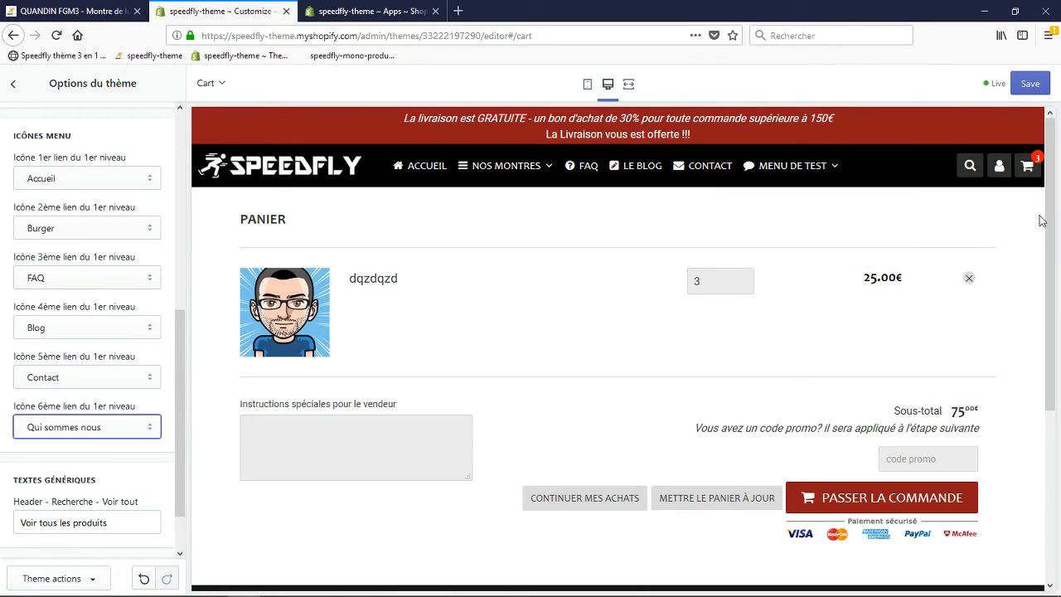
click(1033, 83)
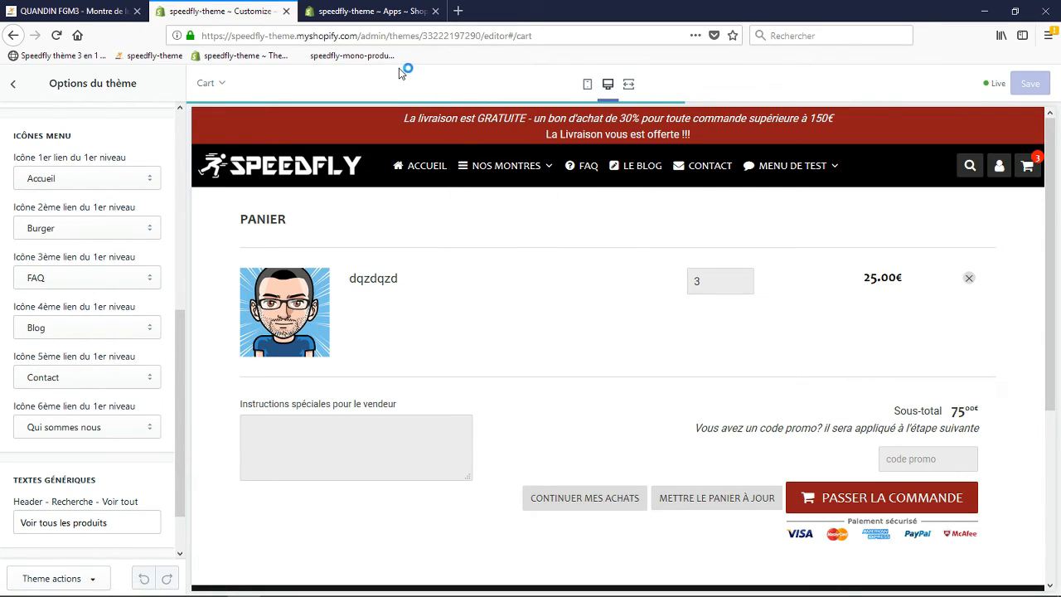
Consult the 1.12 update list, and examine the second purchase form at the end of the QUANDIN FGM3 storefront product page.
click(365, 10)
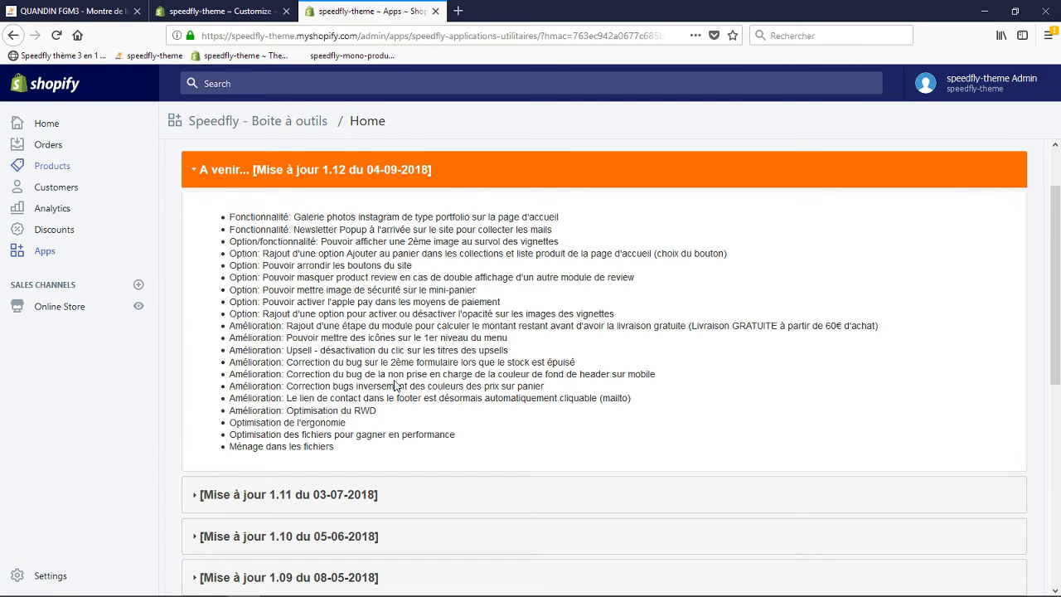
click(220, 11)
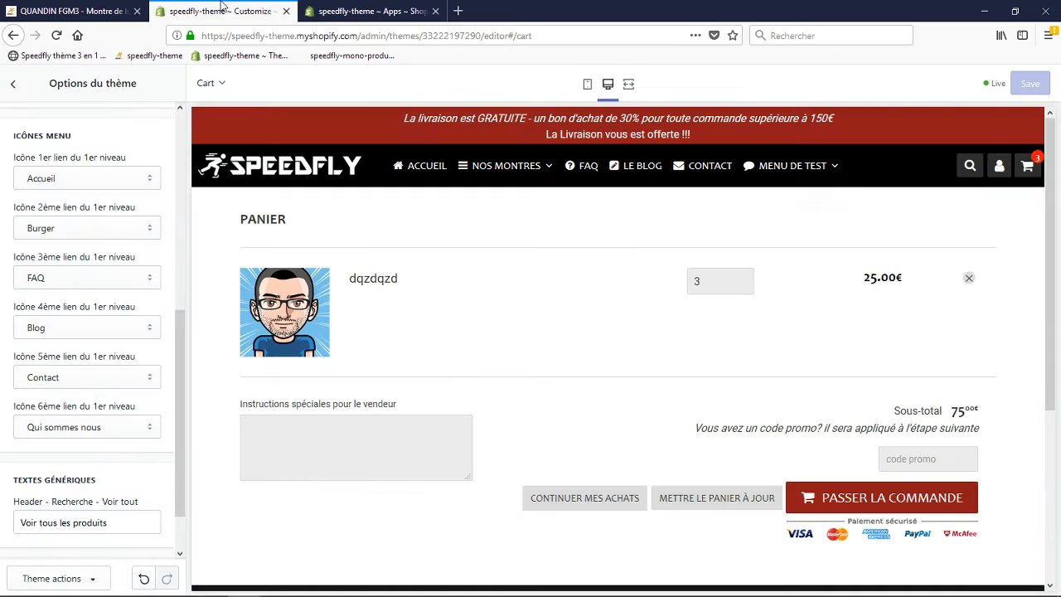
click(83, 10)
scroll(638, 375, down, 9)
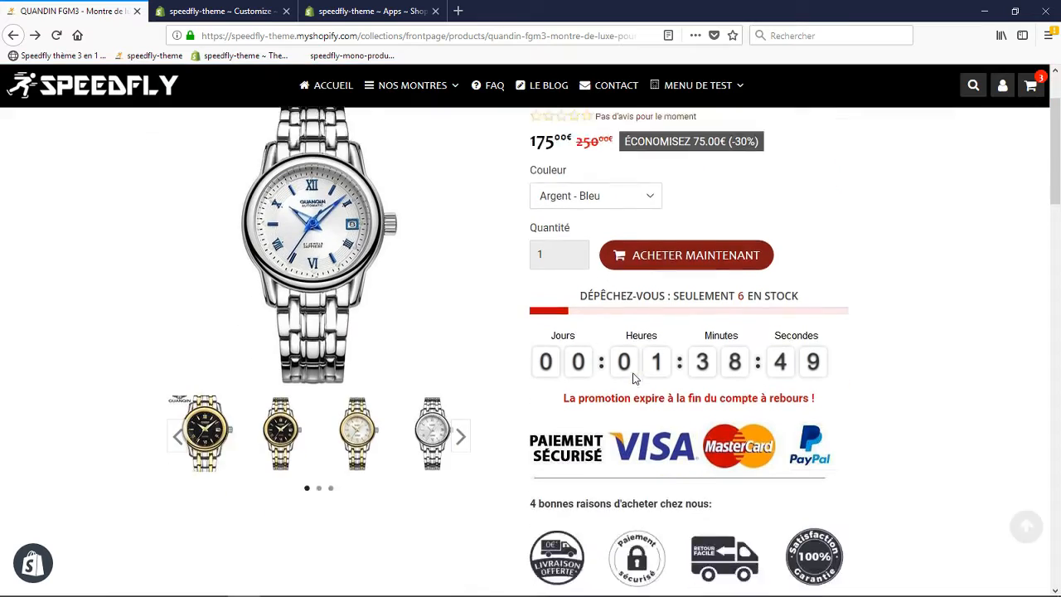
scroll(638, 379, down, 8)
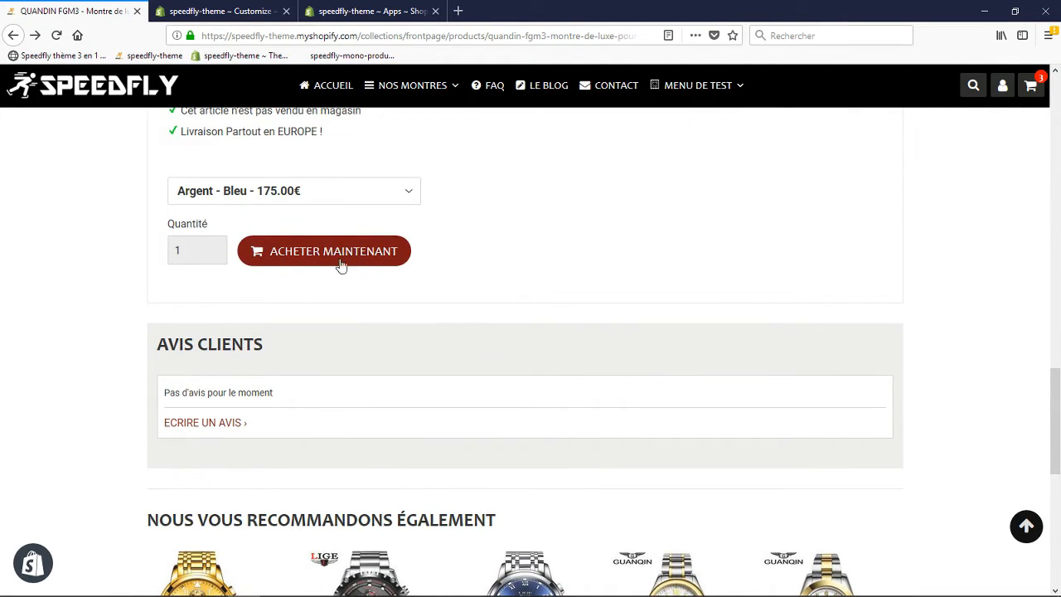
Review the remaining 1.12 bug fixes in the Speedfly toolbox update list, checking against the storefront product page and the theme editor.
click(223, 11)
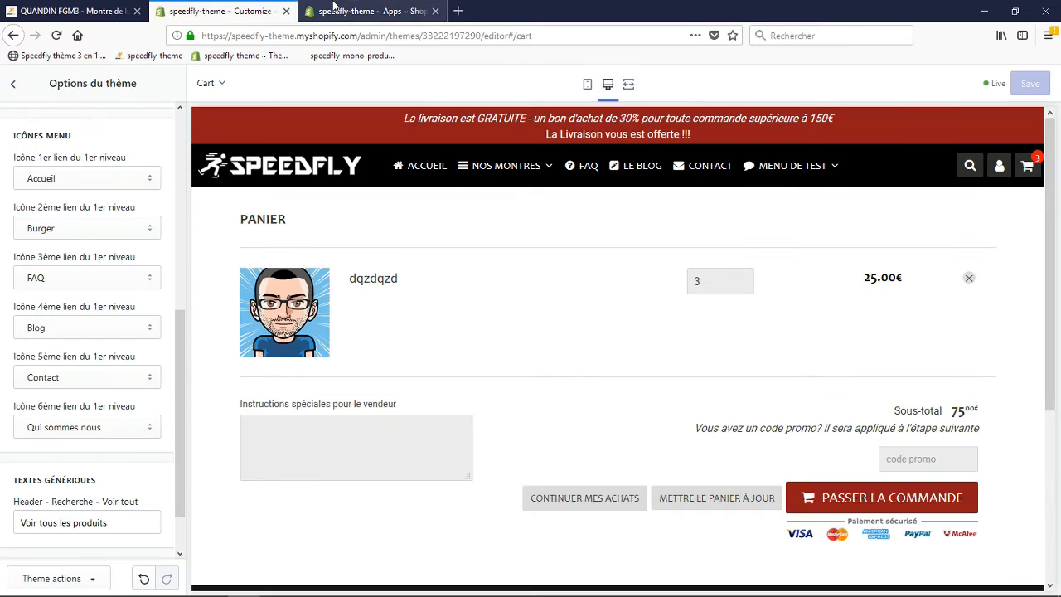
click(330, 11)
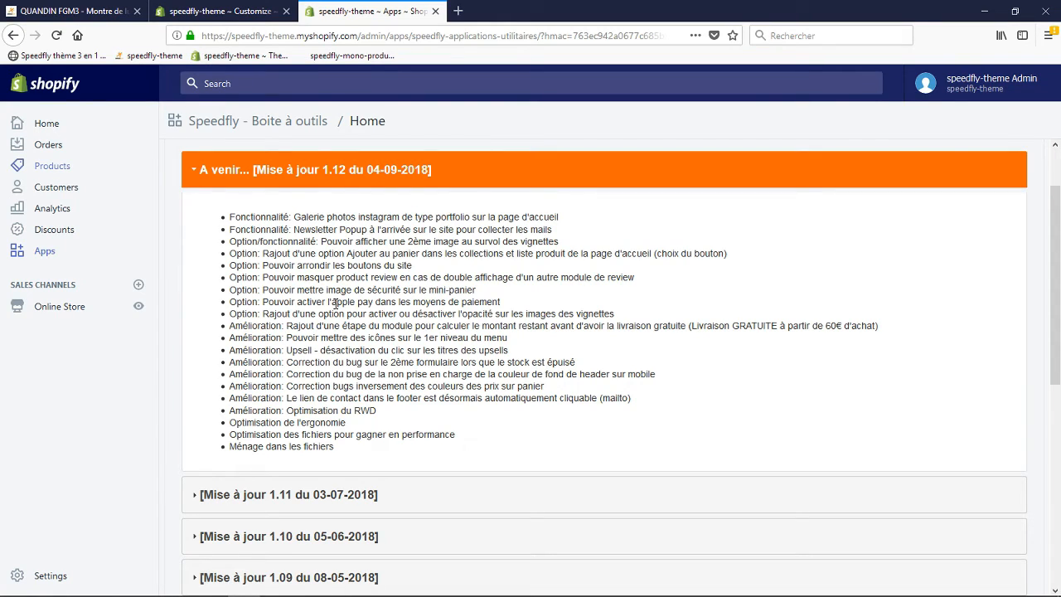
click(210, 10)
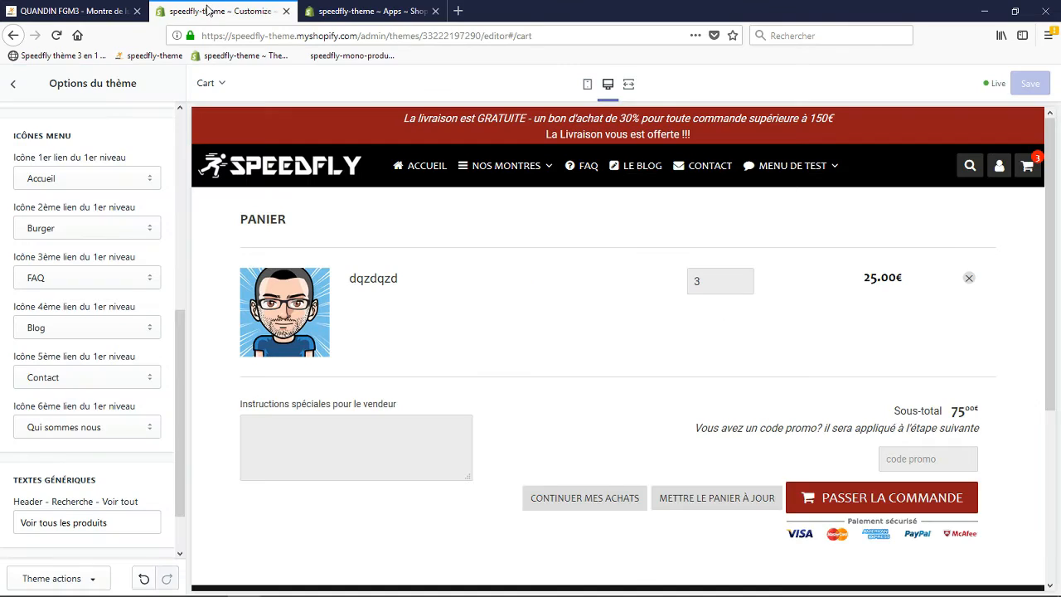
click(331, 11)
click(224, 11)
click(86, 8)
scroll(229, 164, up, 7)
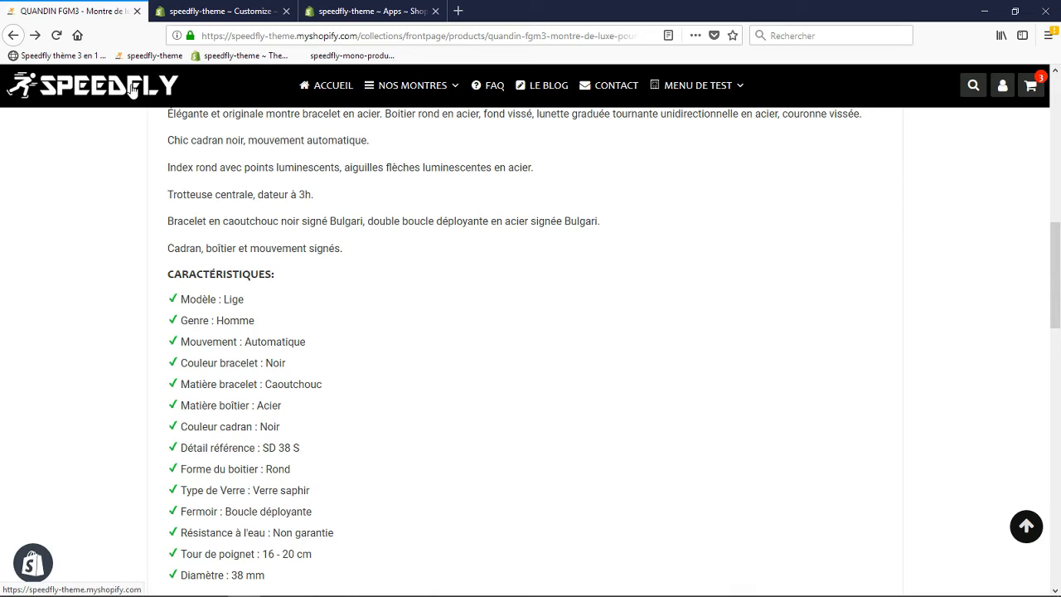
click(209, 11)
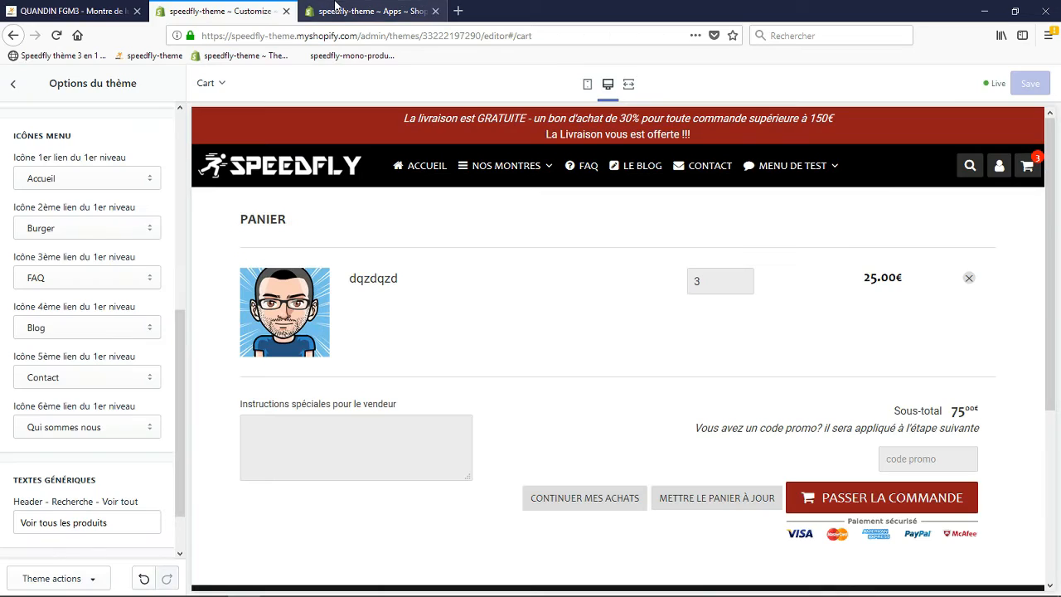
click(339, 8)
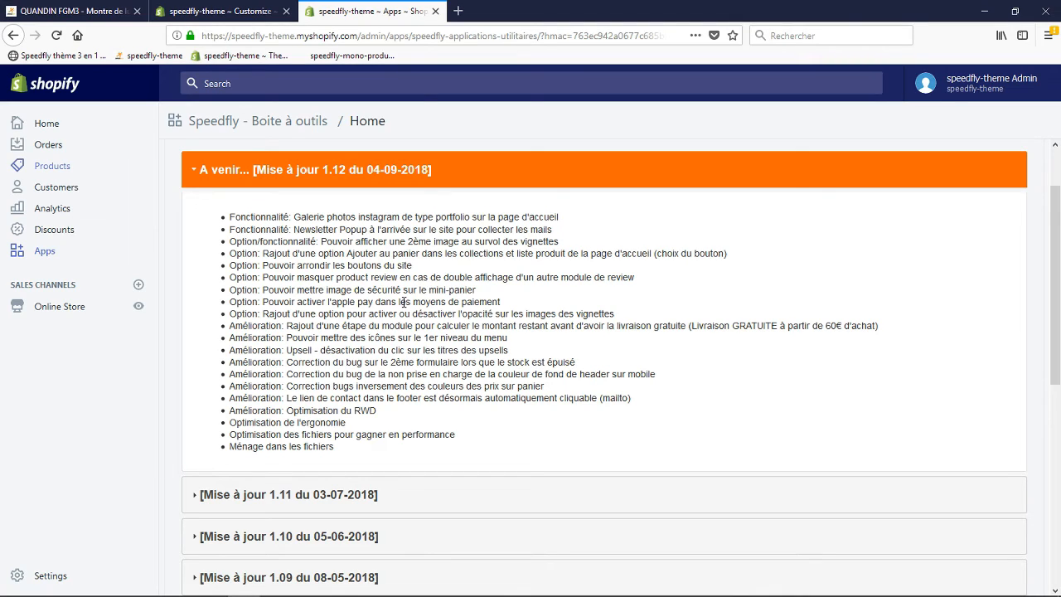
In the theme editor preview, add one QUANDIN FGM3 watch in Argent - Bleu from the Montres femme collection to the cart.
click(242, 14)
click(116, 8)
click(248, 6)
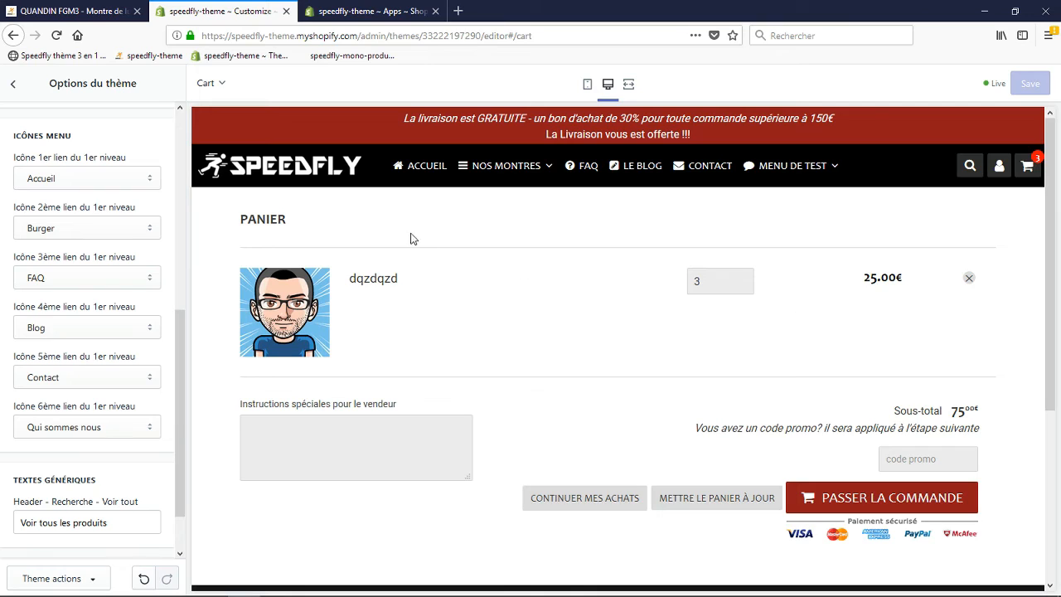
mouse_move(506, 170)
click(501, 217)
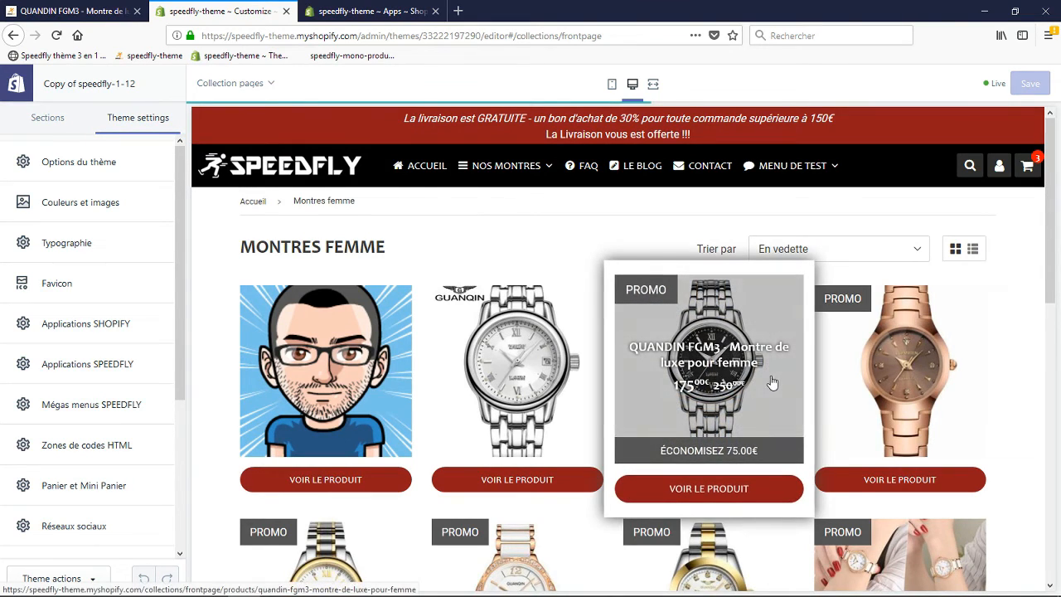
click(736, 404)
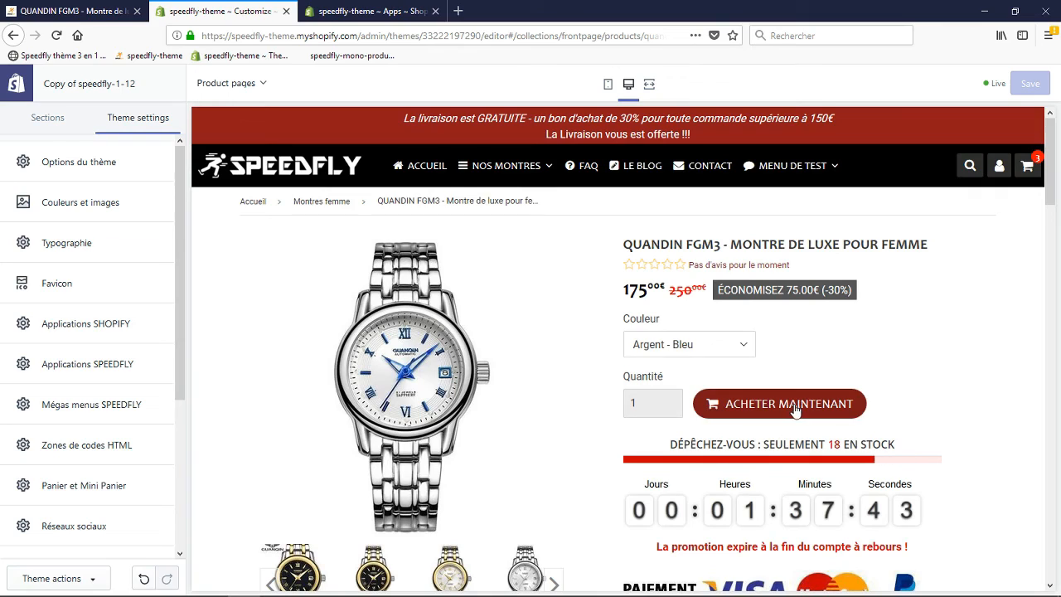
click(794, 412)
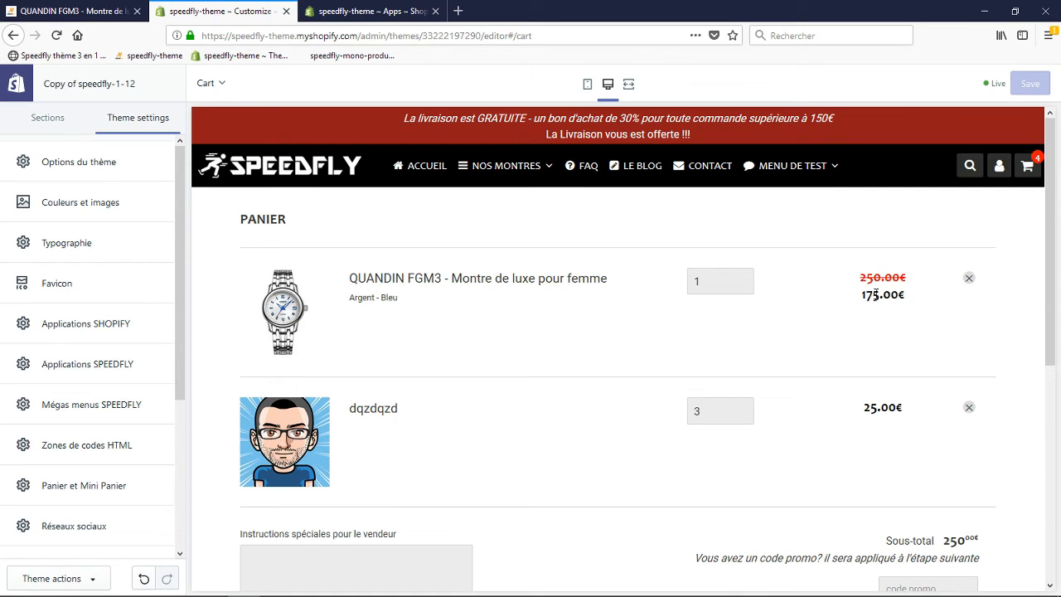
Compare how the QUANDIN FGM3 regular and promotional prices display on the collection page, product page, mini-cart and cart.
mouse_move(506, 165)
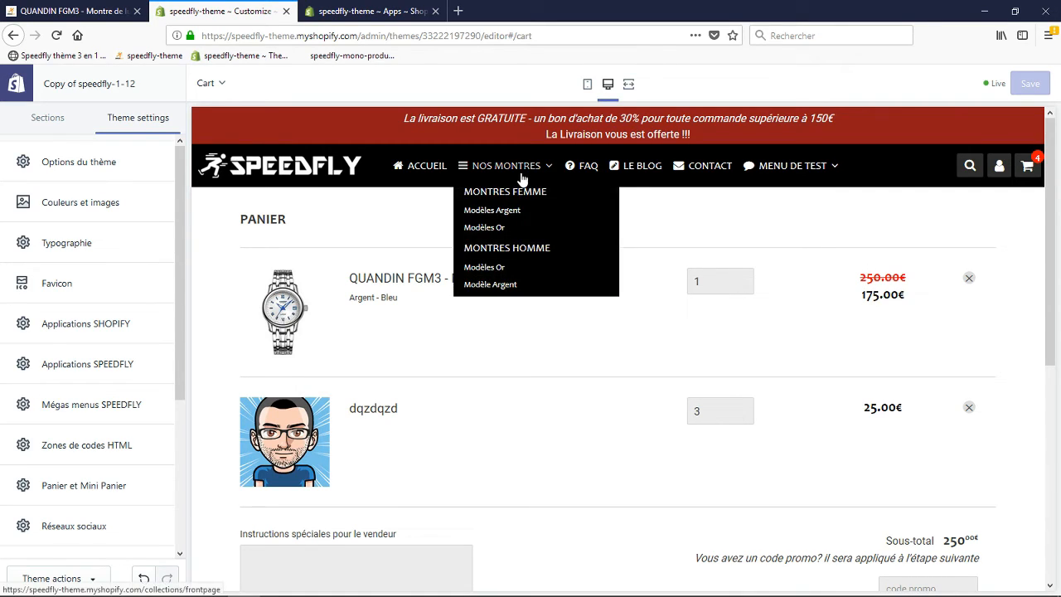
click(507, 214)
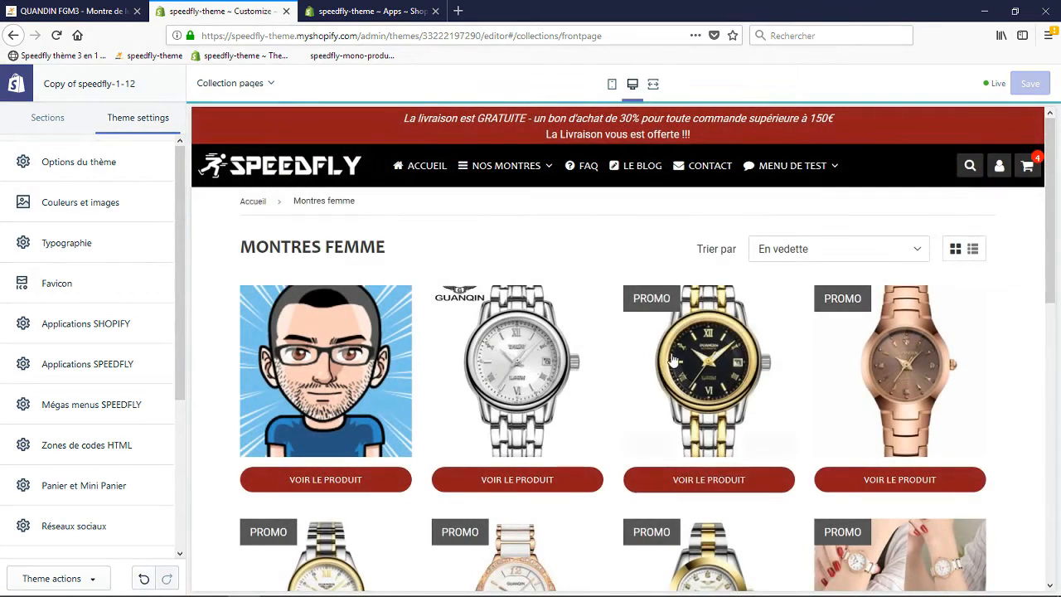
mouse_move(676, 362)
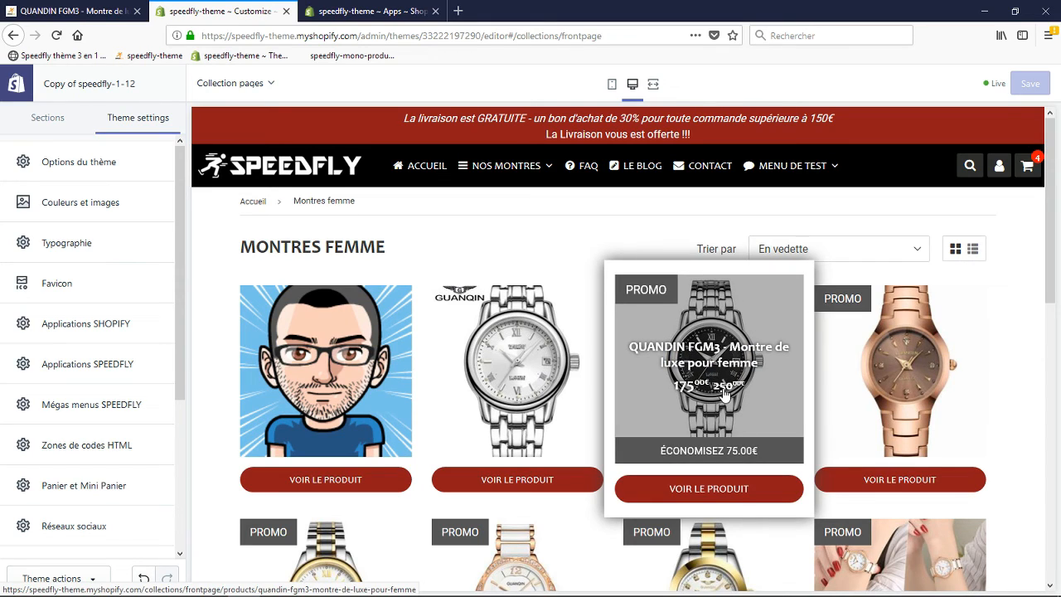
click(710, 374)
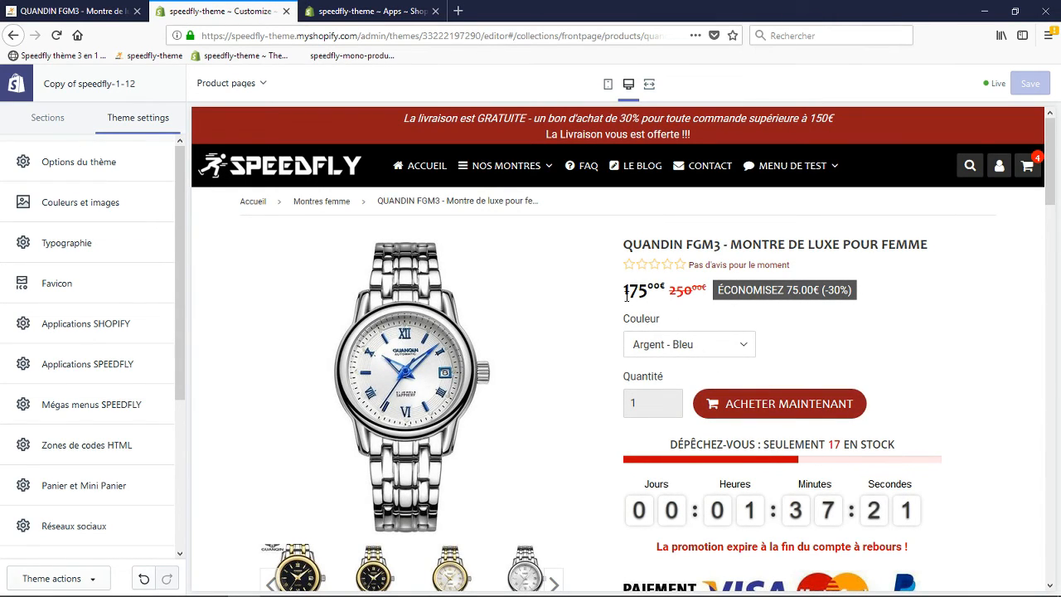
click(1027, 165)
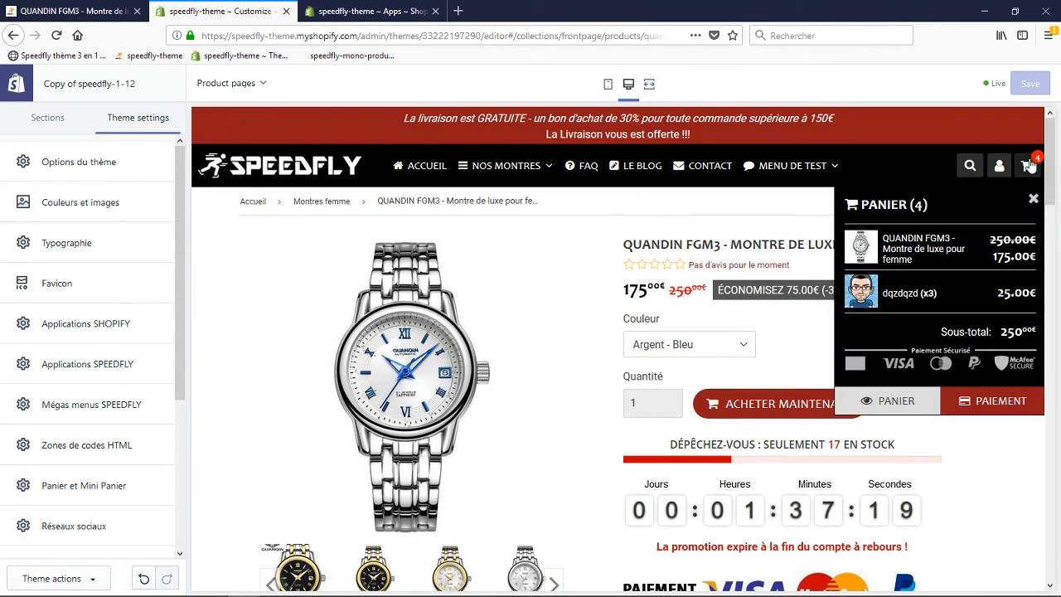
click(897, 401)
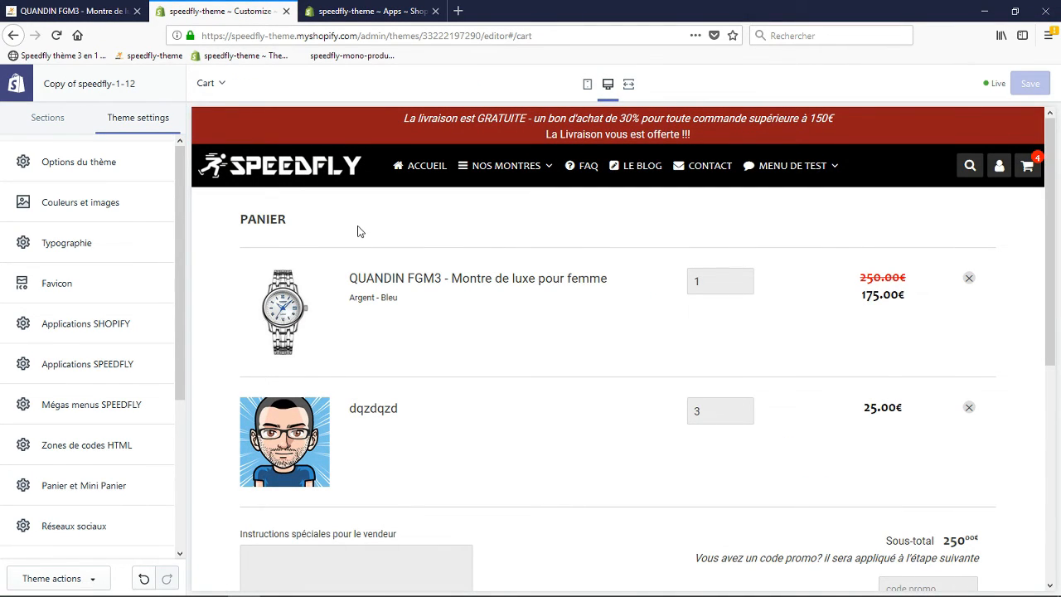
Consult the 1.12 update list and examine the contact e-mail links in the footer of the storefront product page.
click(356, 11)
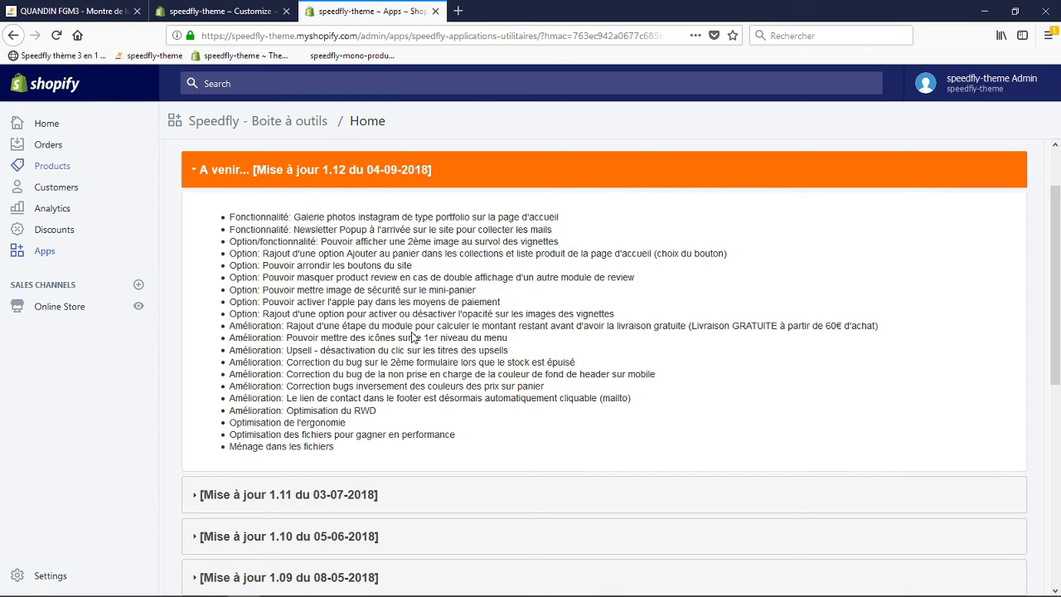
click(244, 11)
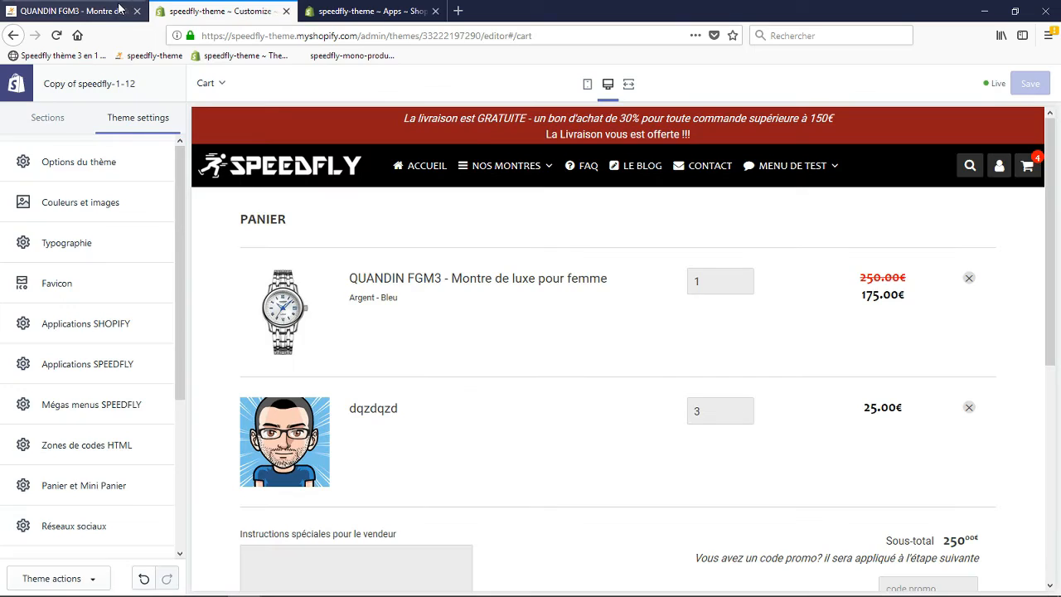
click(120, 10)
scroll(324, 249, down, 15)
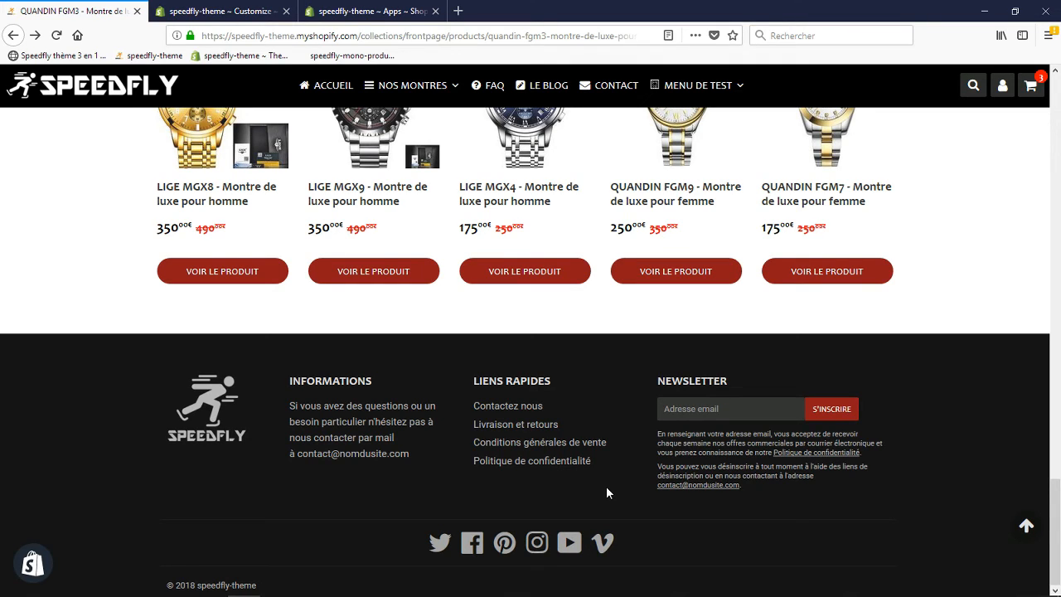
click(346, 10)
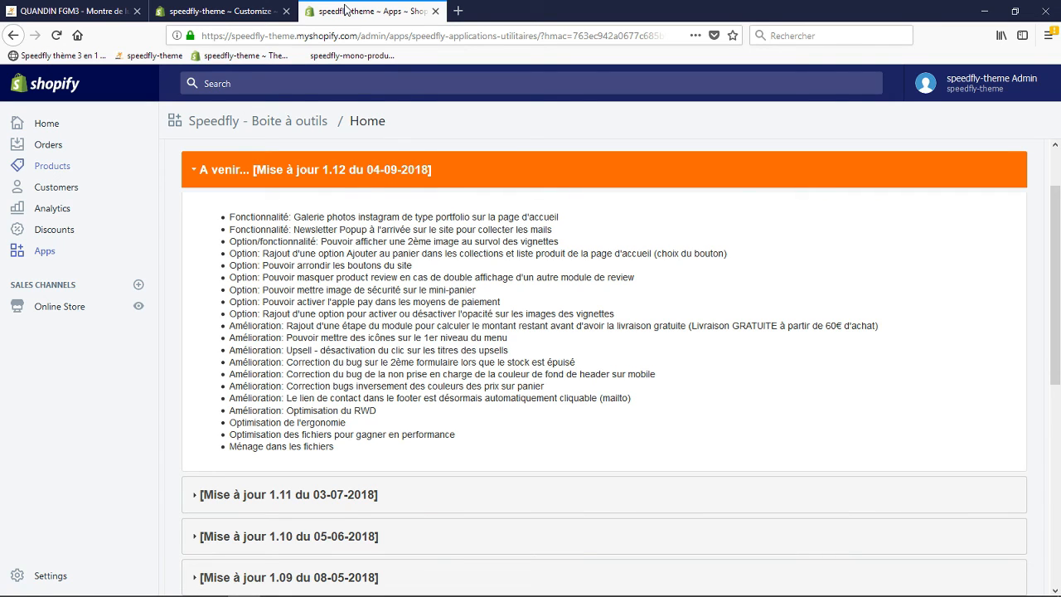
Open the storefront home page and look through its sections down to the testimonials and service blocks.
click(71, 11)
scroll(241, 328, up, 4)
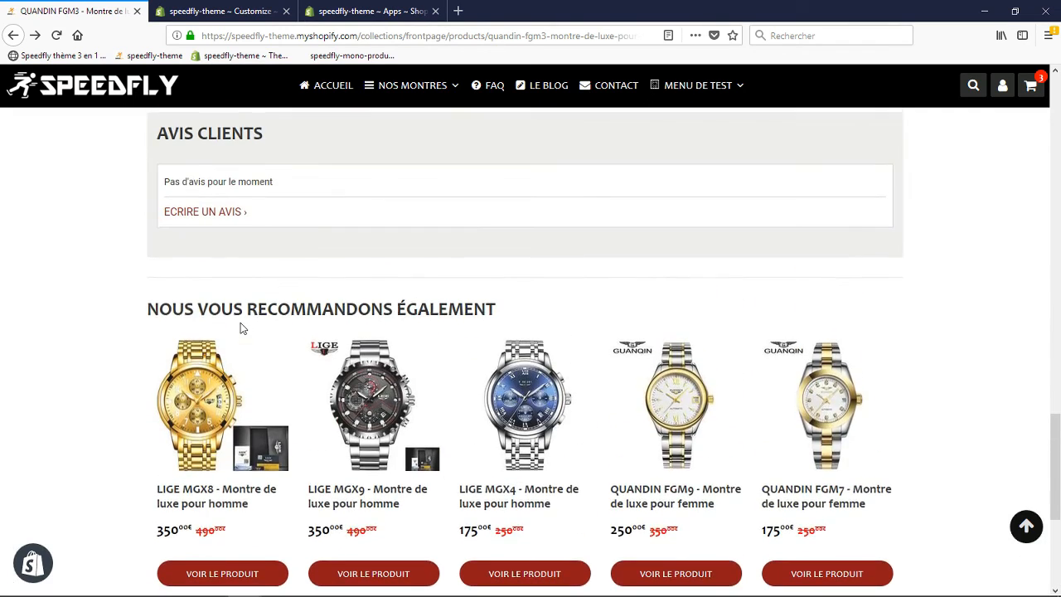
scroll(241, 324, up, 10)
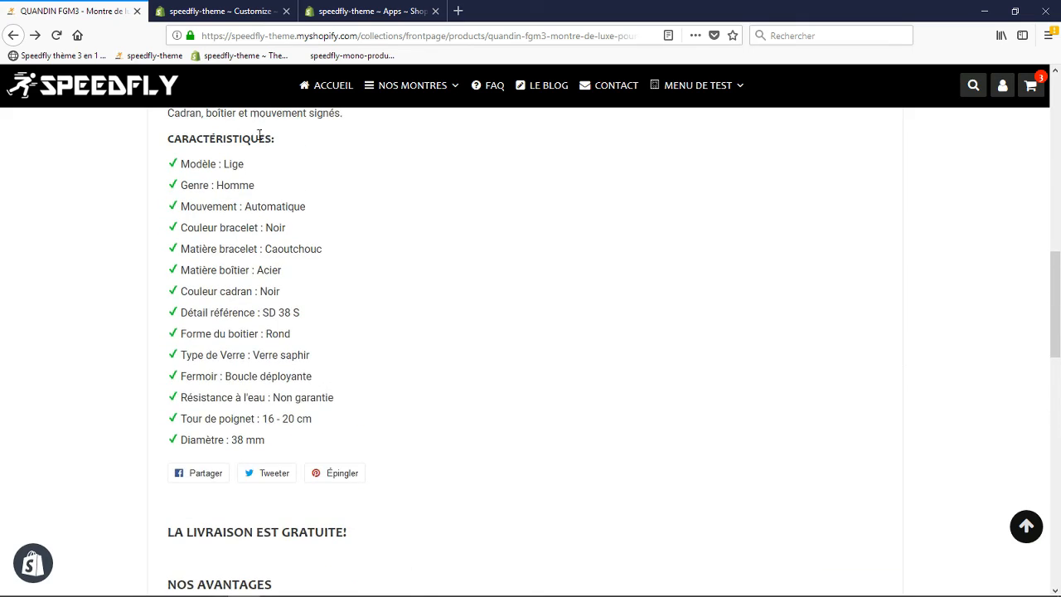
click(111, 91)
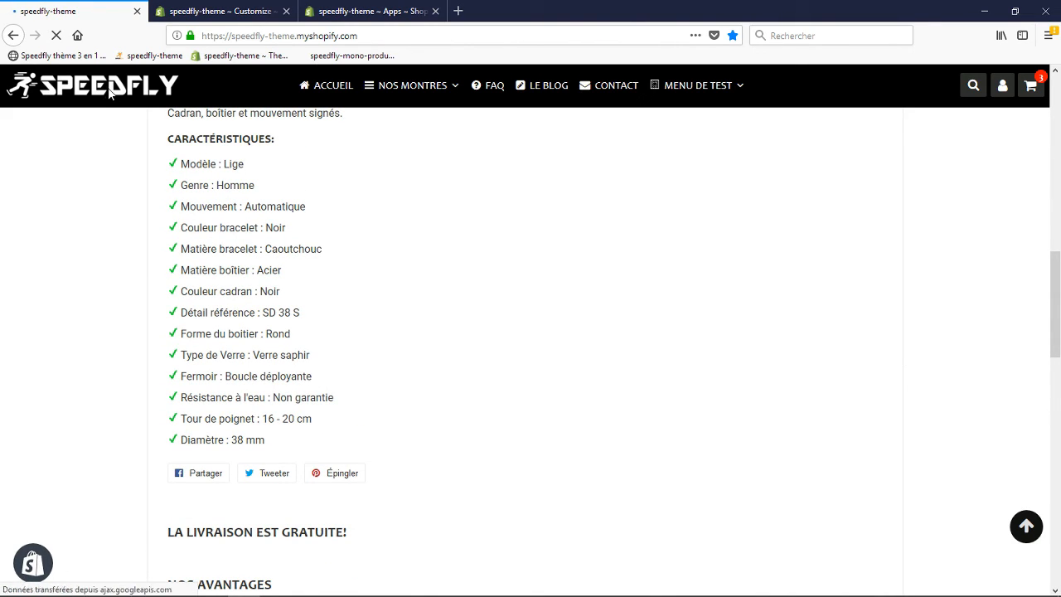
scroll(299, 263, down, 10)
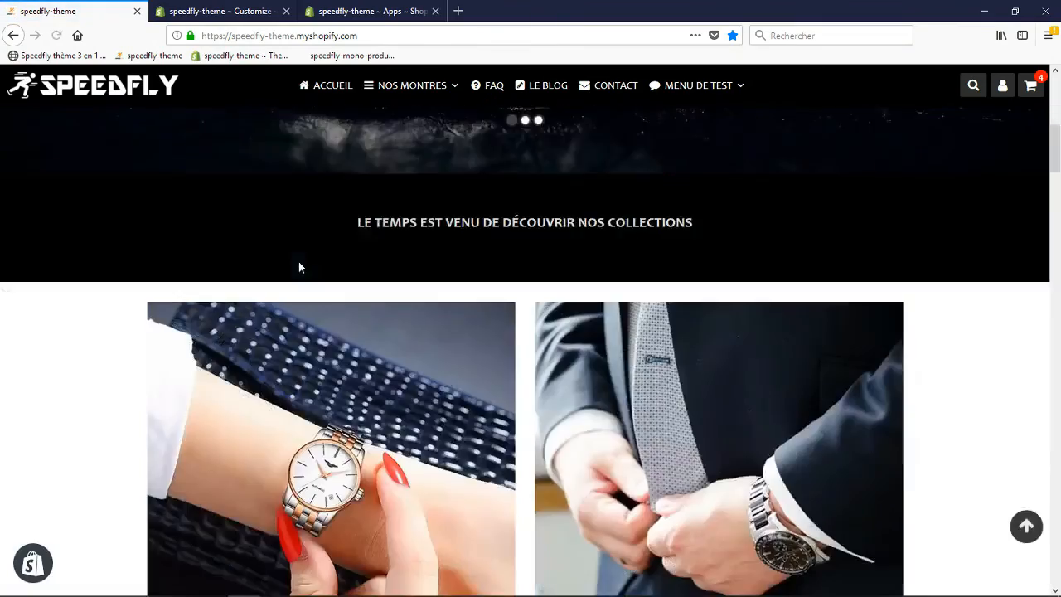
scroll(299, 265, up, 5)
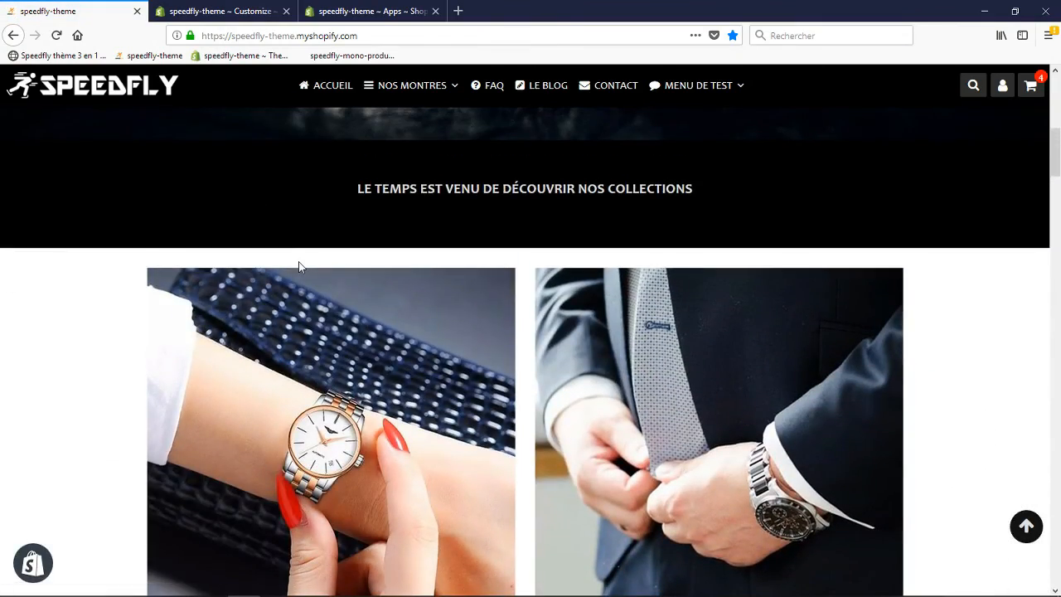
scroll(299, 265, down, 12)
scroll(300, 266, down, 15)
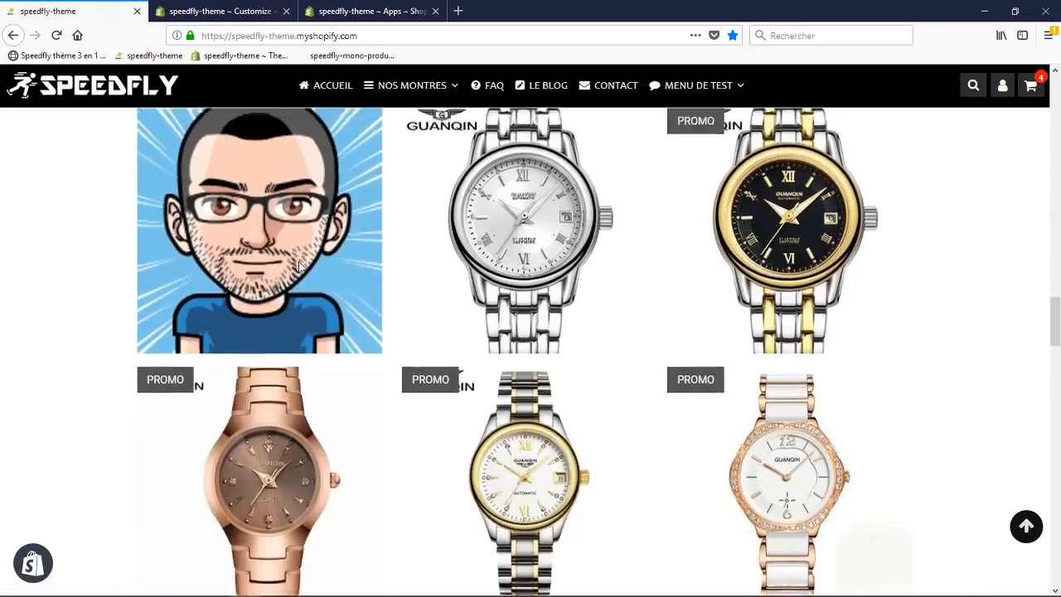
scroll(300, 269, down, 12)
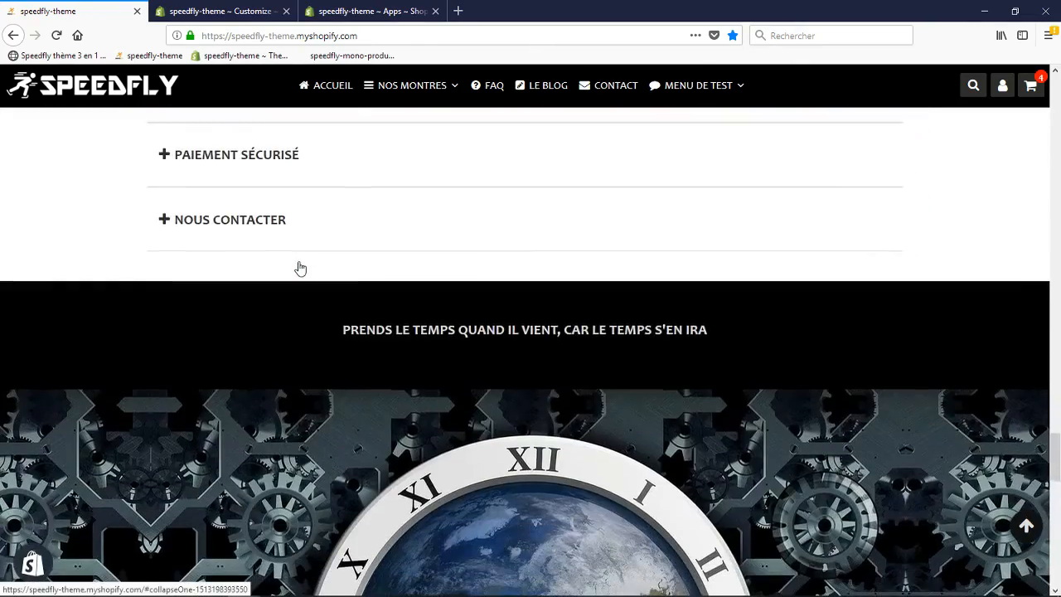
scroll(245, 242, down, 2)
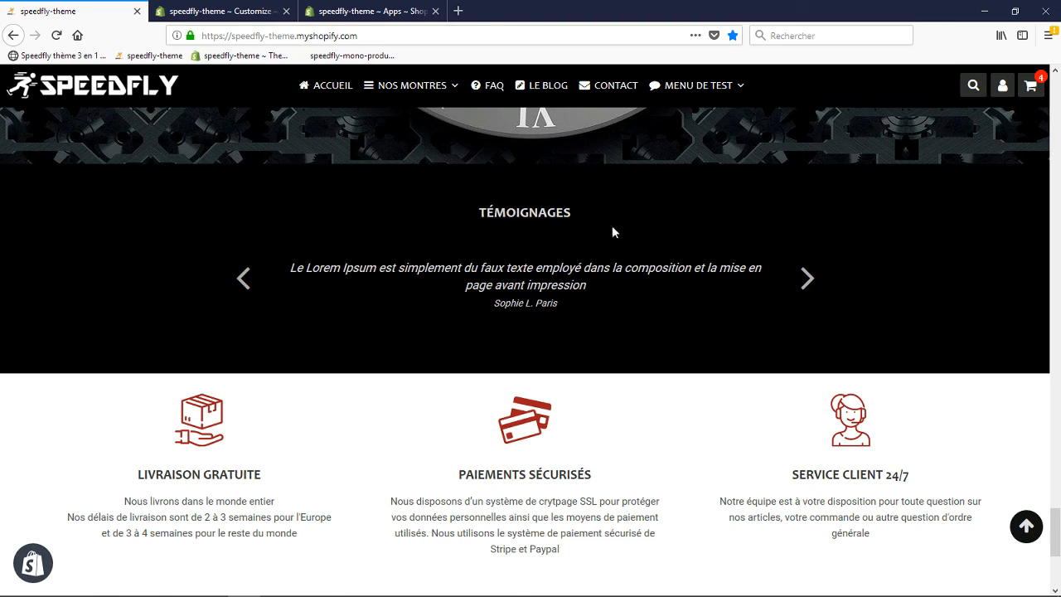
Return to the Speedfly toolbox and review the final optimisation items in the 1.12 update list.
click(323, 6)
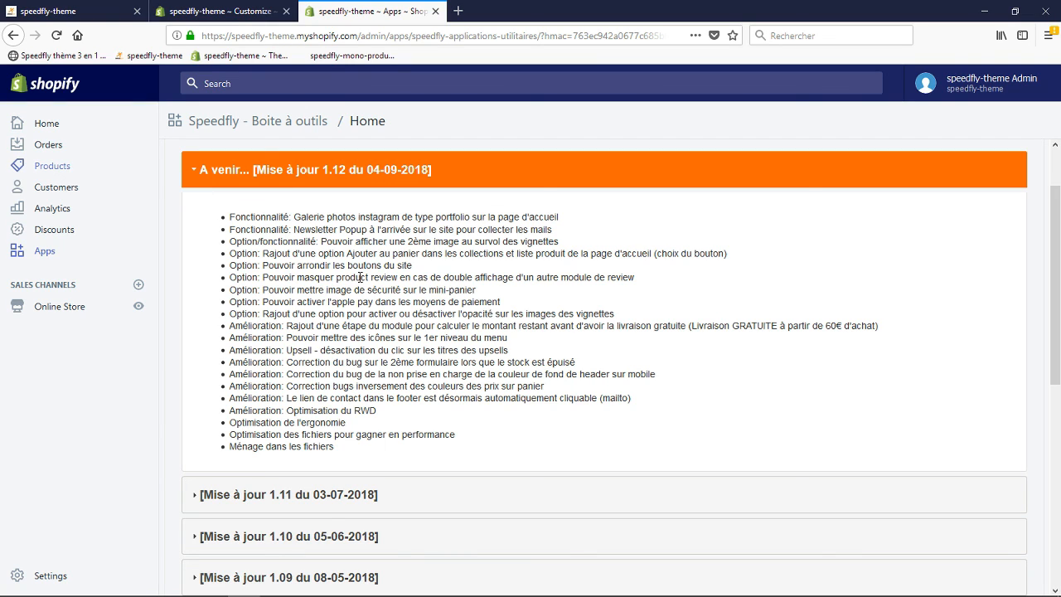
click(266, 11)
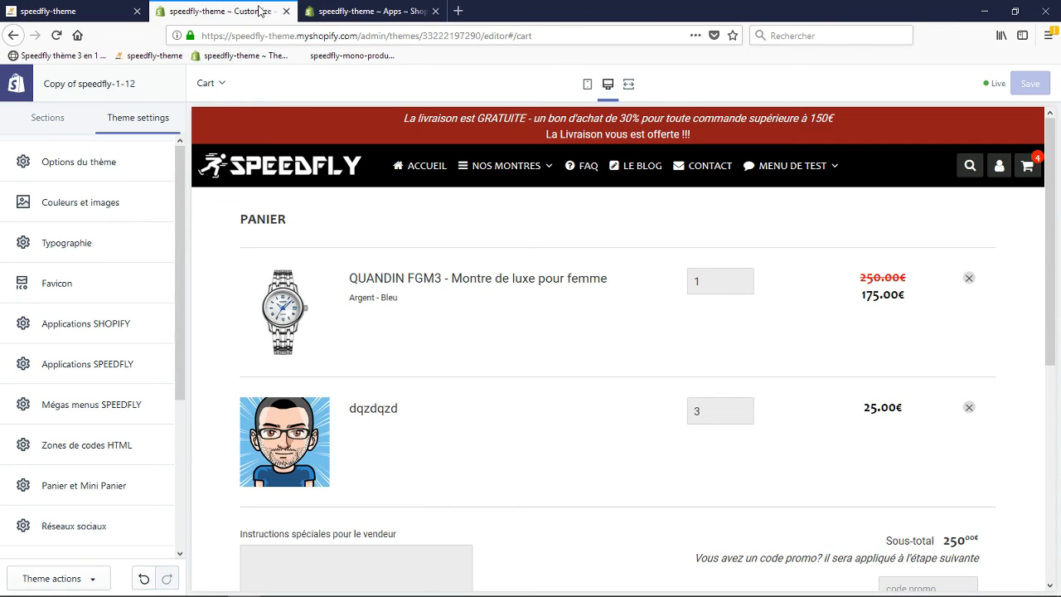
click(367, 10)
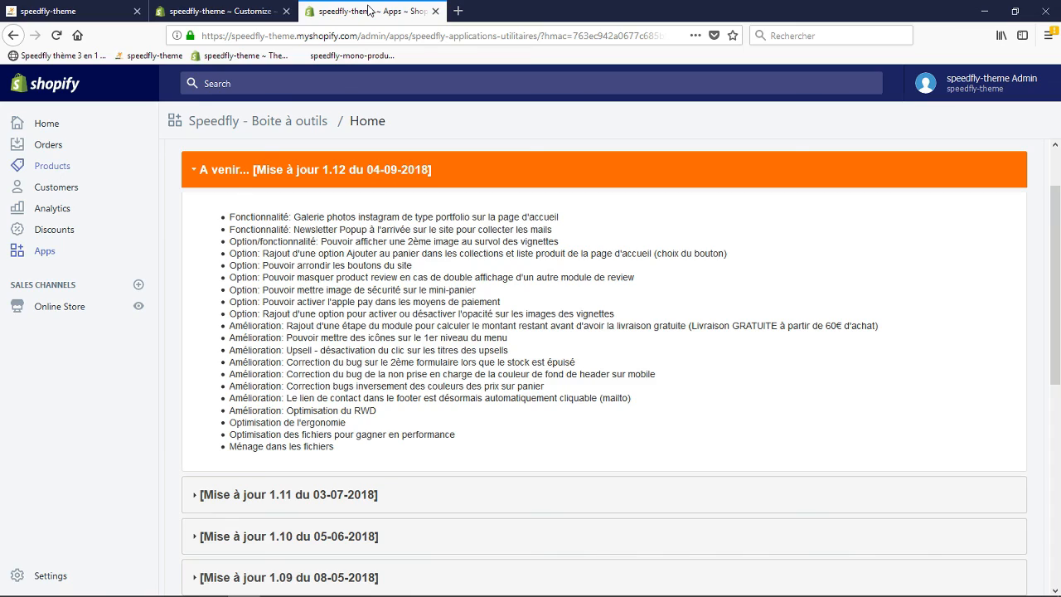